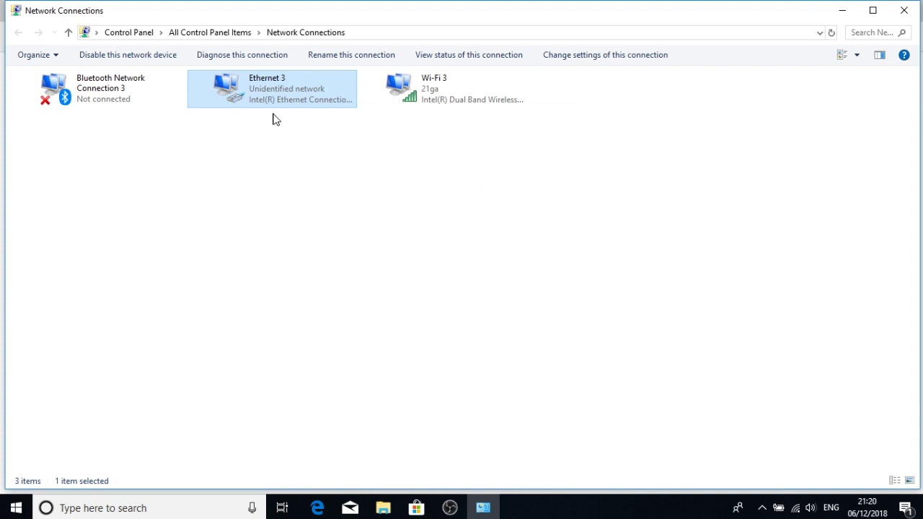
- Log in to the switch at 192.168.0.1 with its user name and password, then decline saving the password
click(318, 508)
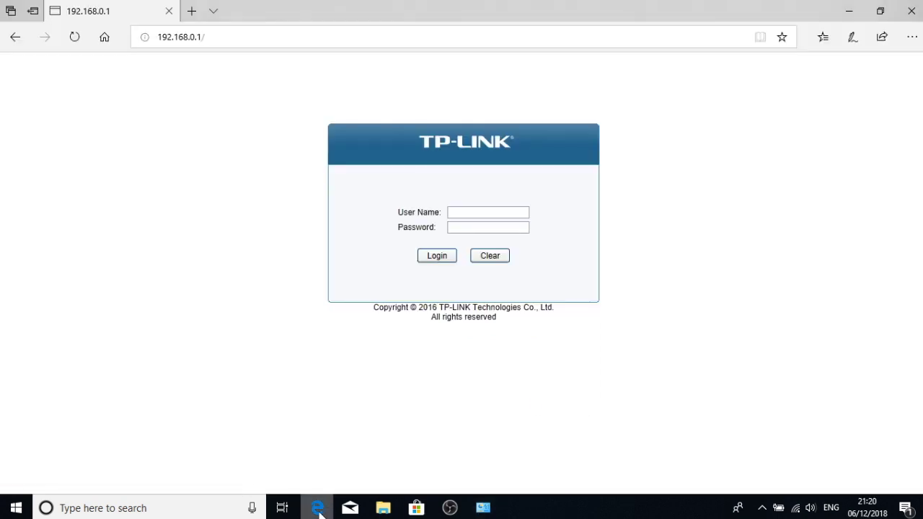
click(469, 217)
text(admin)
key(Tab)
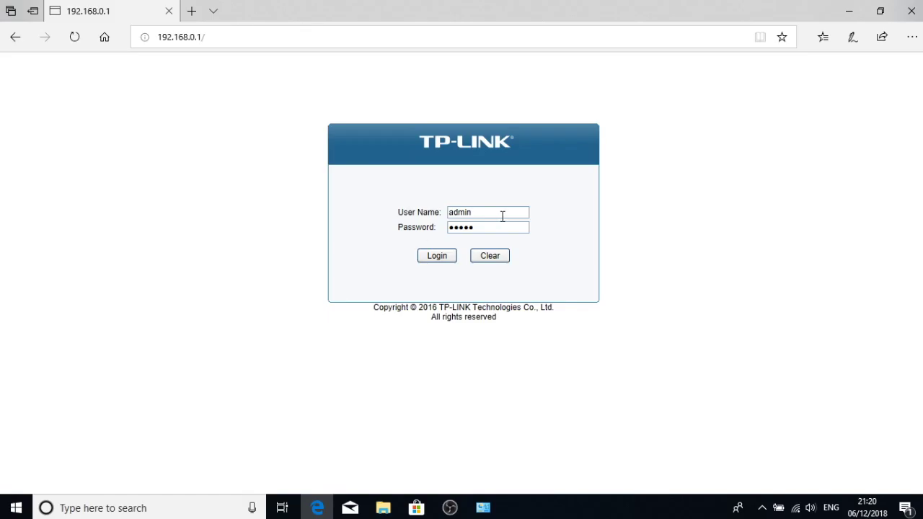
click(449, 259)
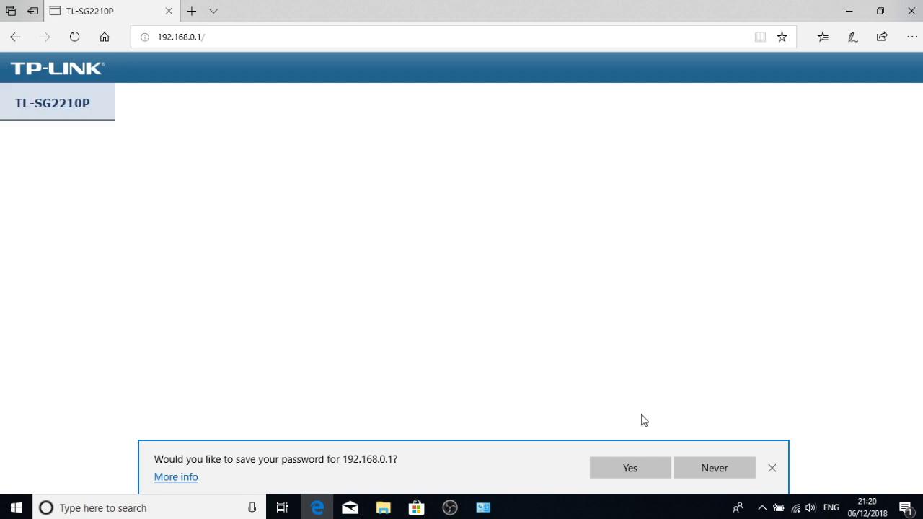
click(774, 469)
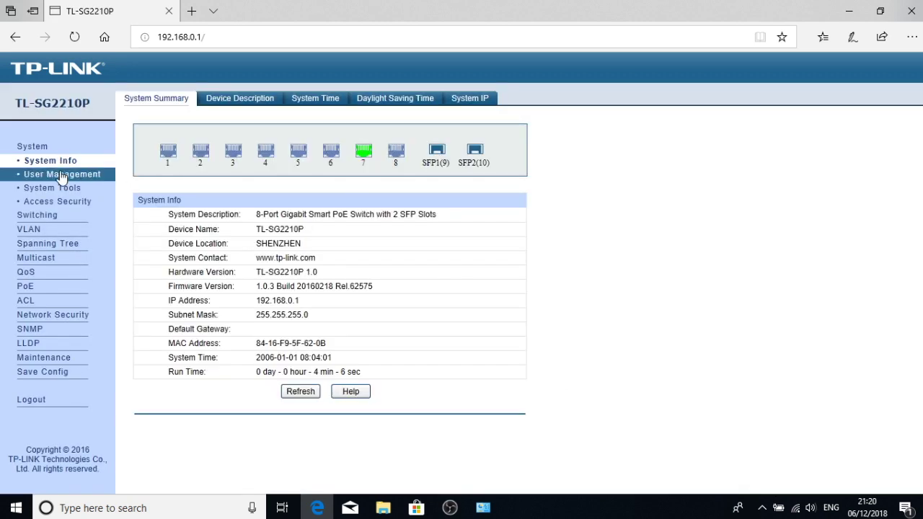
- On System IP, set IP address 192.168.1.5 and gateway 192.168.1.1, then apply and confirm
click(472, 99)
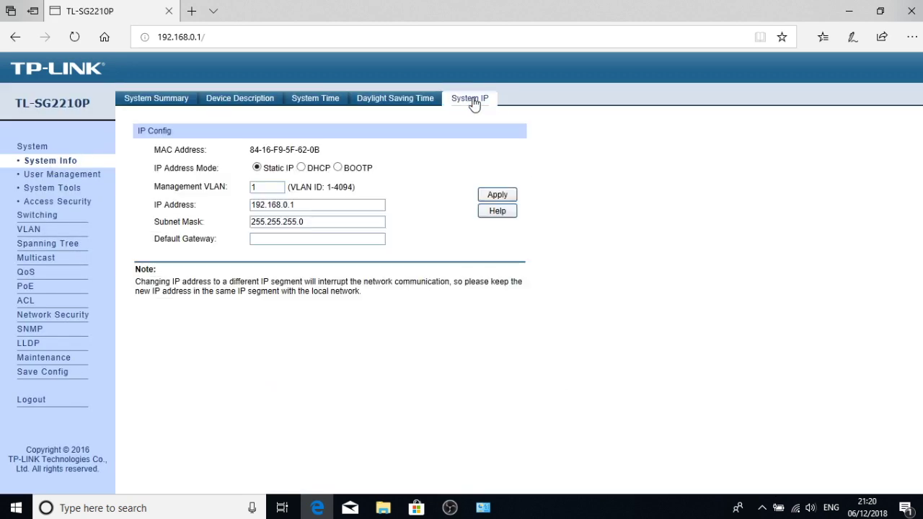
click(320, 205)
click(497, 195)
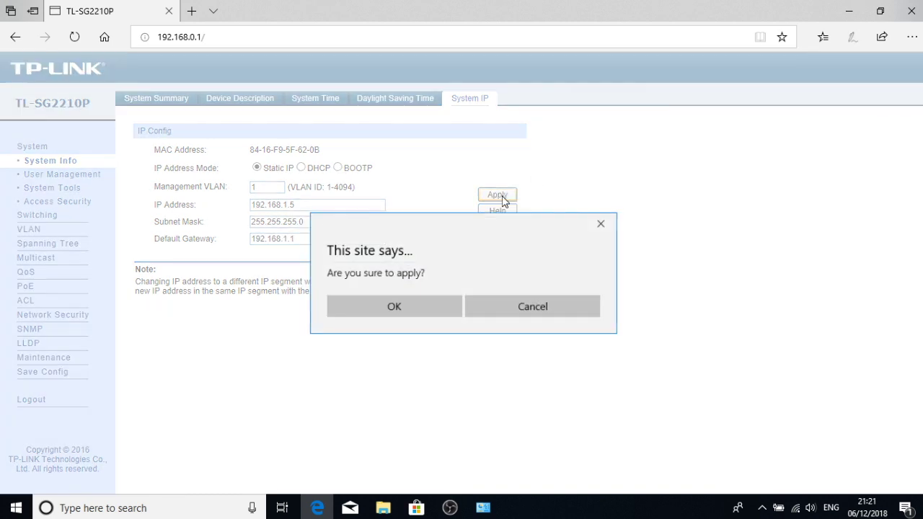
click(425, 320)
- Visit the Save Config page, then return to the System IP settings
click(66, 374)
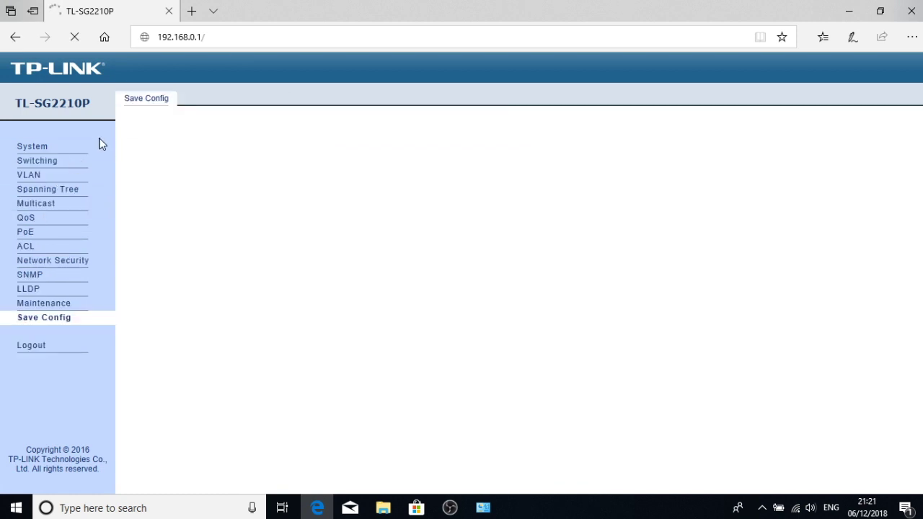
click(50, 151)
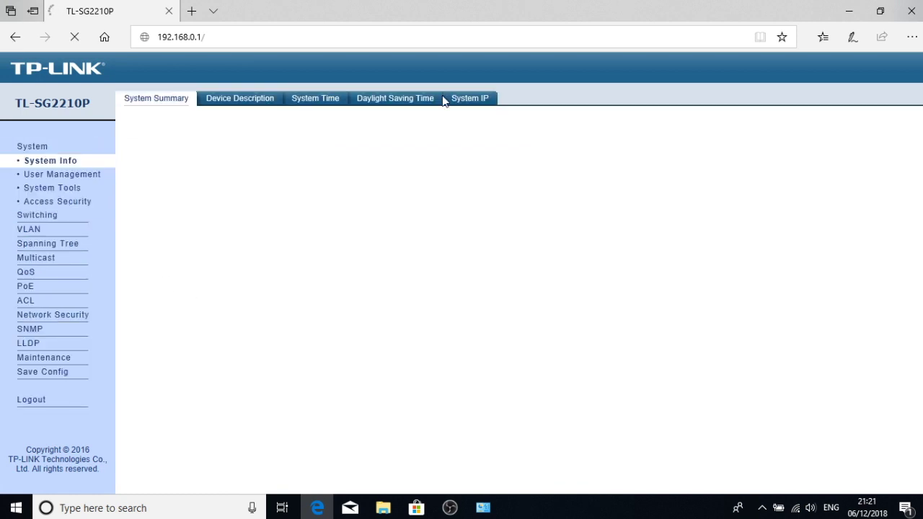
click(460, 105)
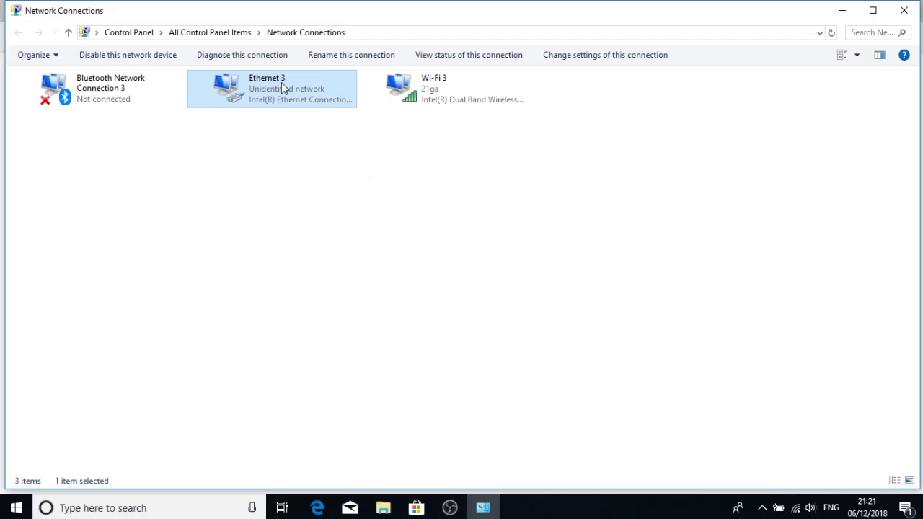
- Check Ethernet 3's current address details in its connection status window
right_click(274, 92)
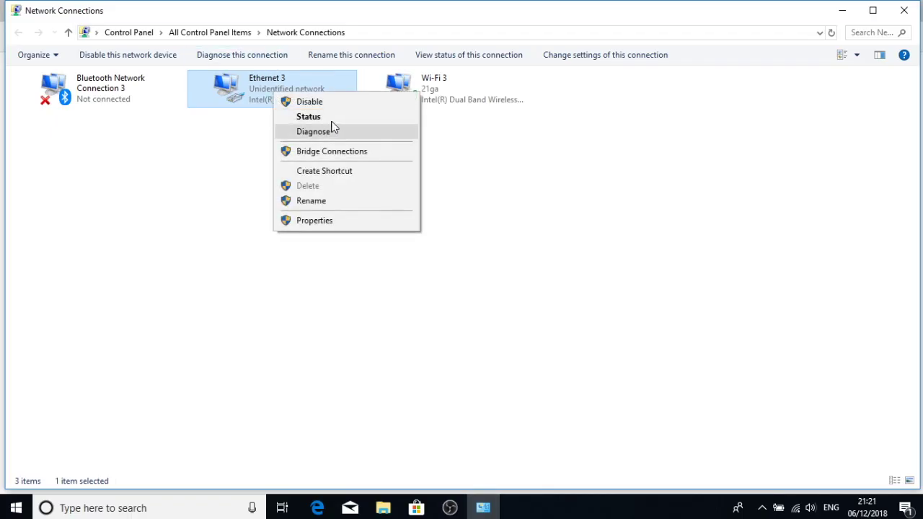
click(309, 116)
click(399, 245)
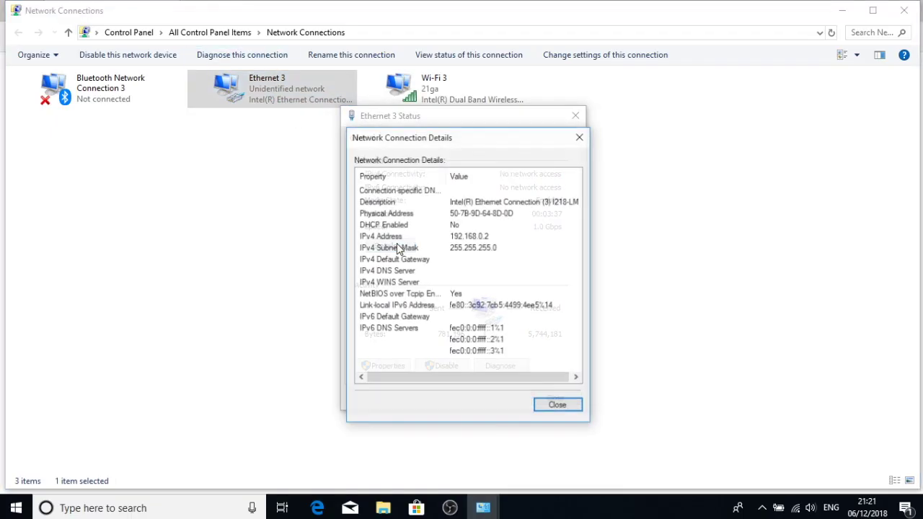
click(559, 407)
- Change Ethernet 3's IPv4 address from 192.168.0.2 to 192.168.1.2 and close the dialogs
click(398, 371)
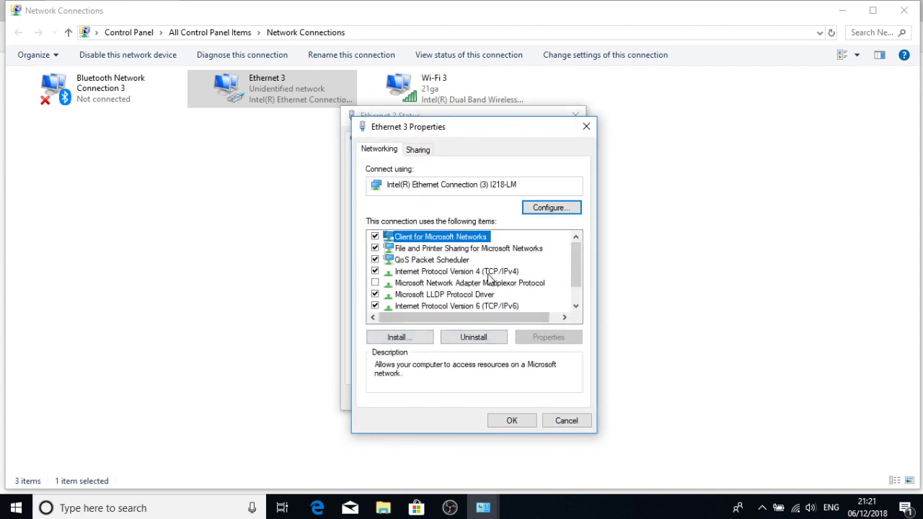
click(489, 272)
click(577, 337)
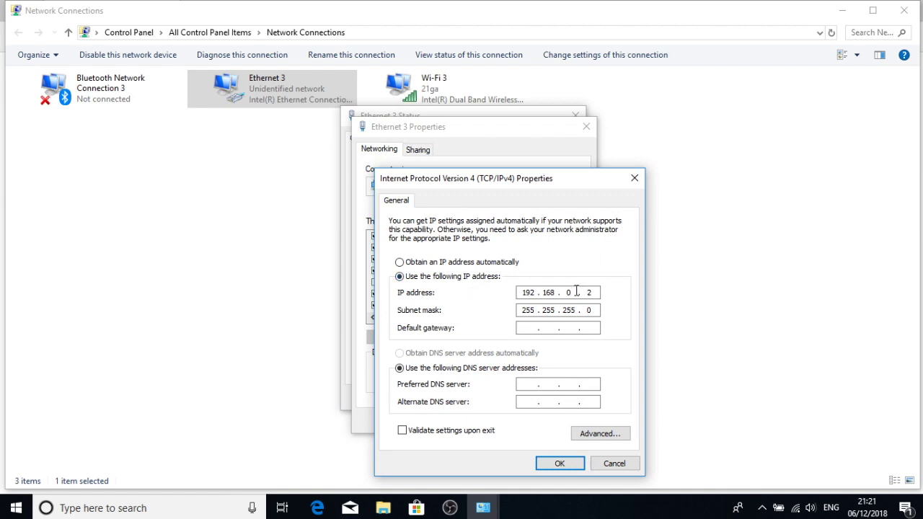
click(559, 464)
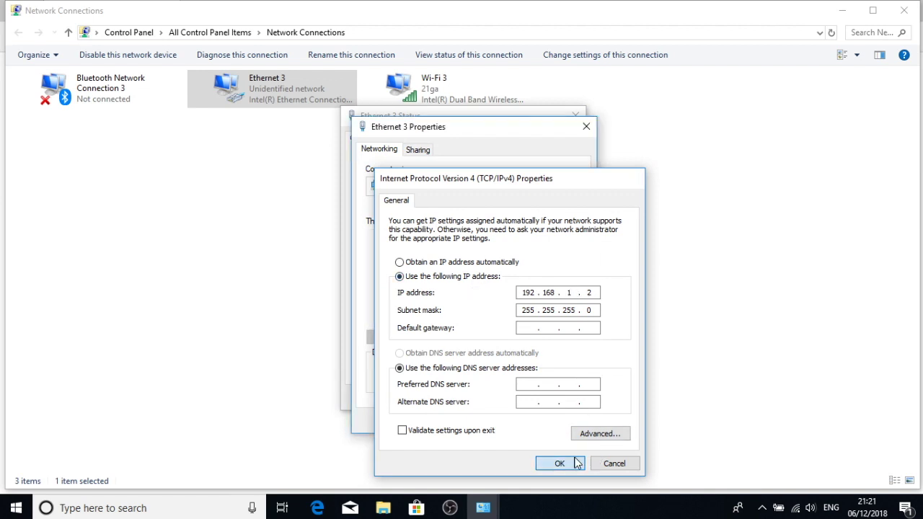
click(514, 420)
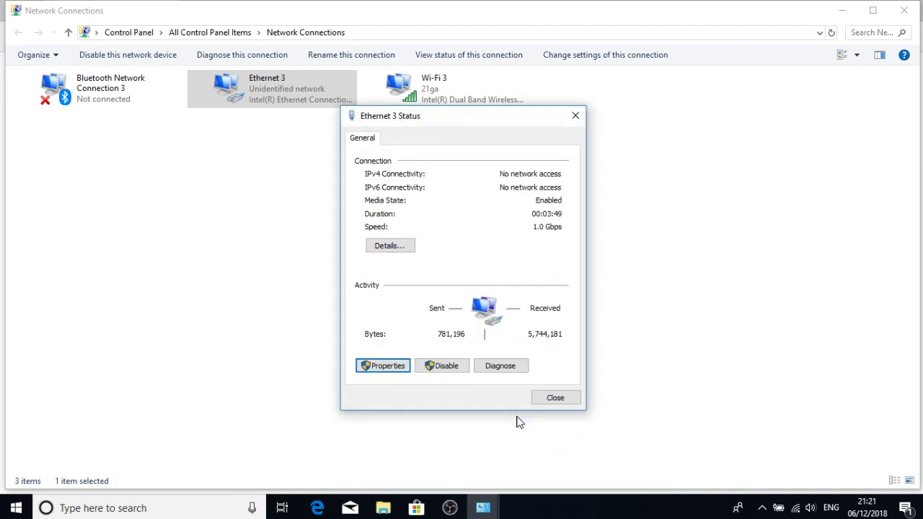
click(560, 399)
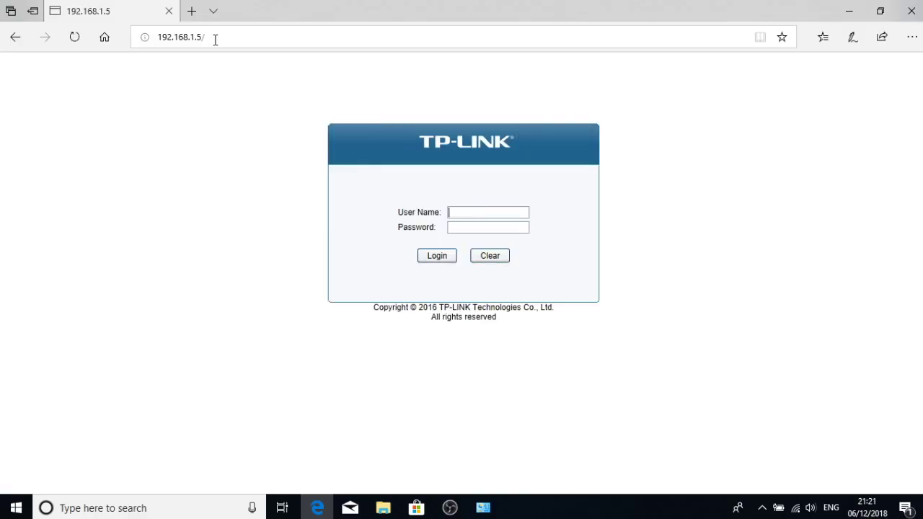
- Log back in at 192.168.1.5, decline saving the password, and confirm Save Config
text(n)
key(Tab)
text(admin)
key(Return)
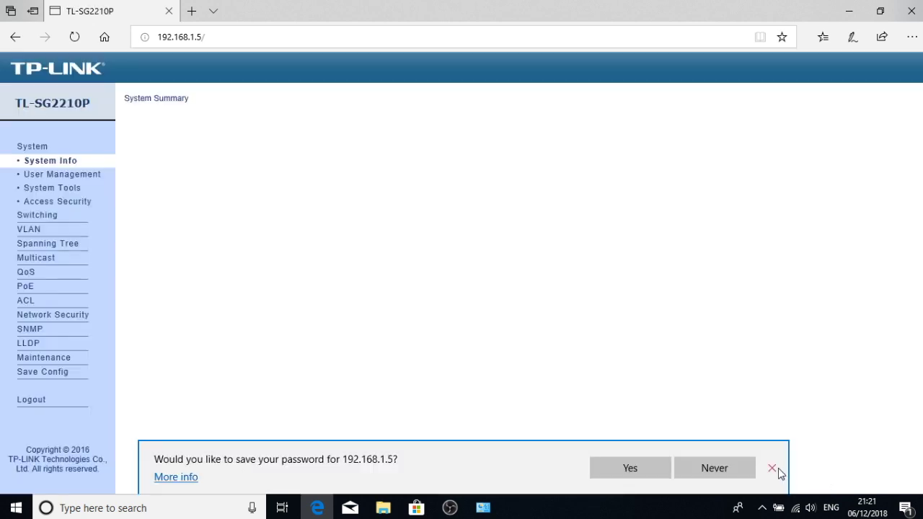
click(772, 468)
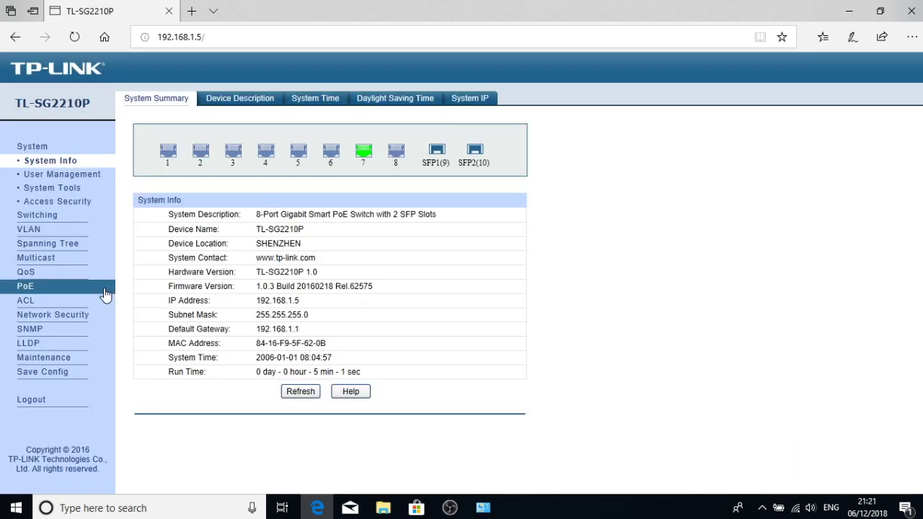
click(64, 373)
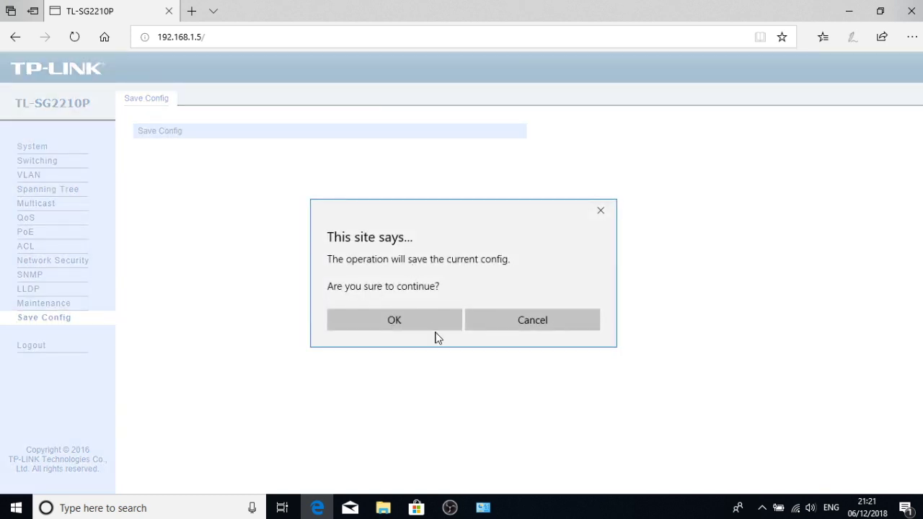
click(406, 319)
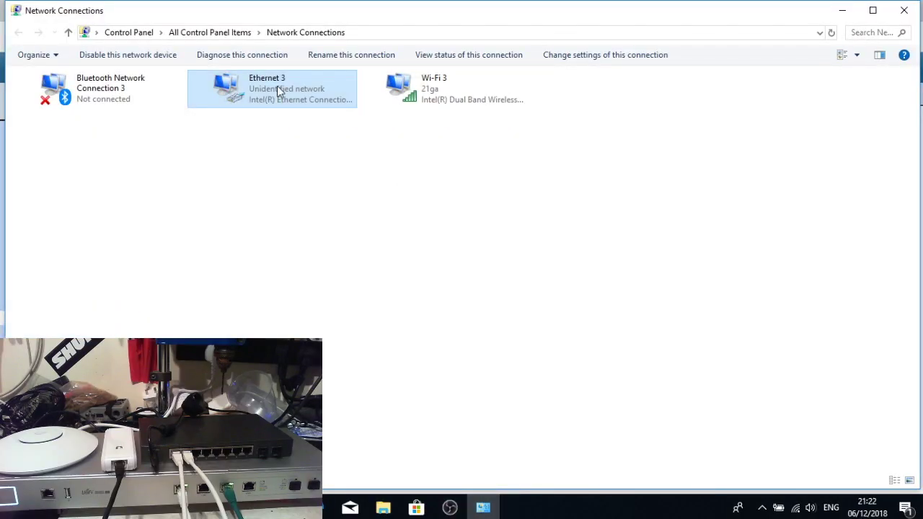
- Switch Ethernet 3's IPv4 to obtain both IP and DNS addresses automatically
right_click(279, 110)
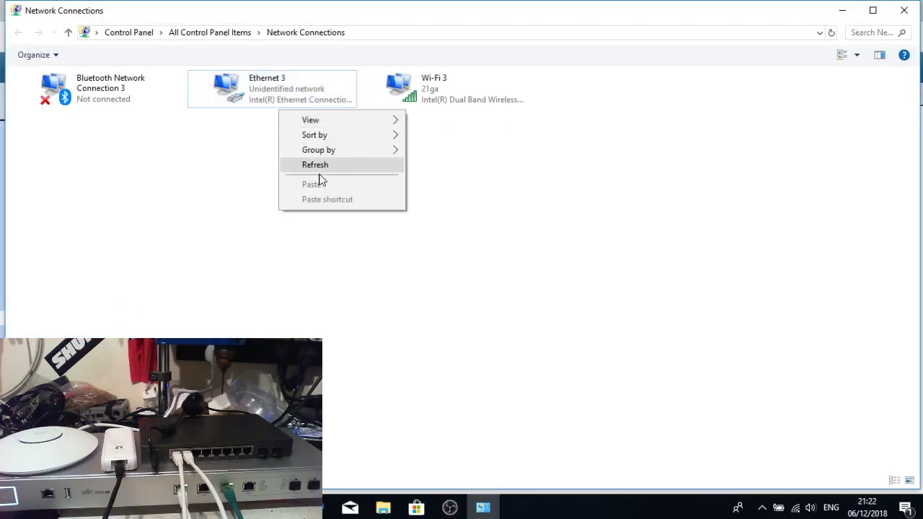
right_click(249, 82)
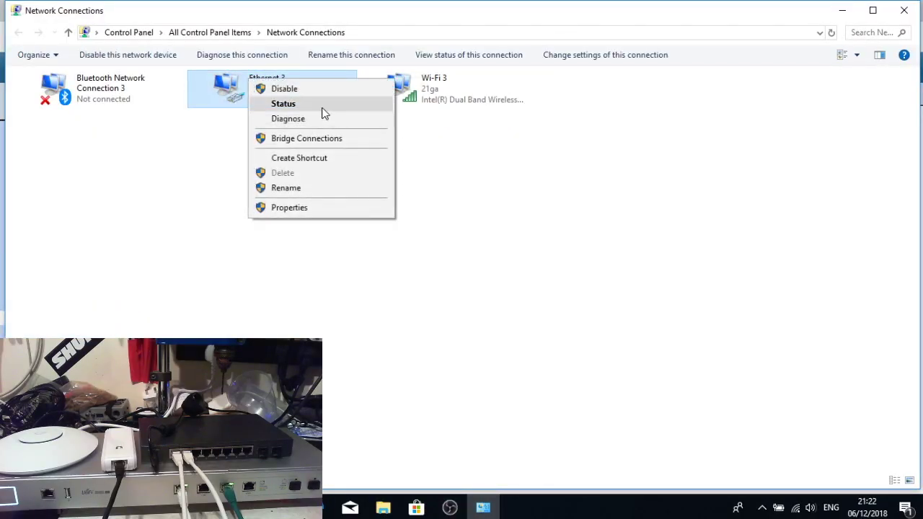
click(324, 106)
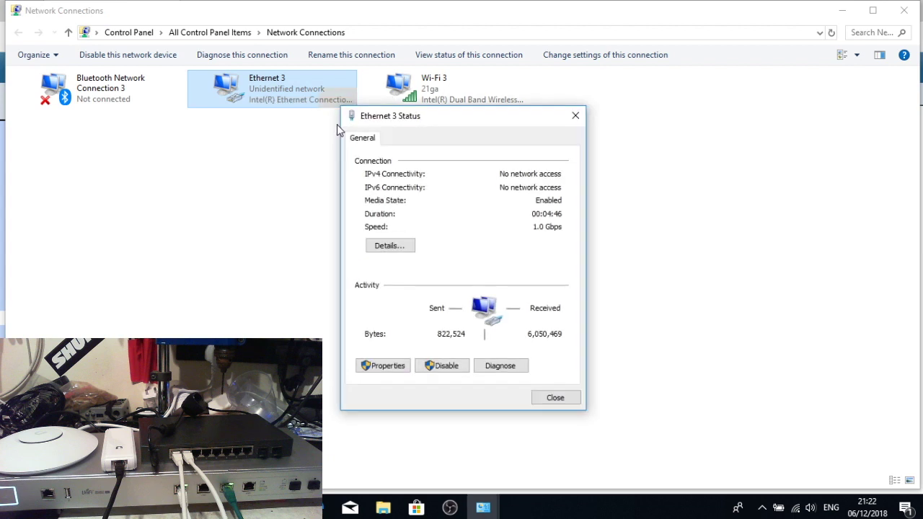
click(400, 366)
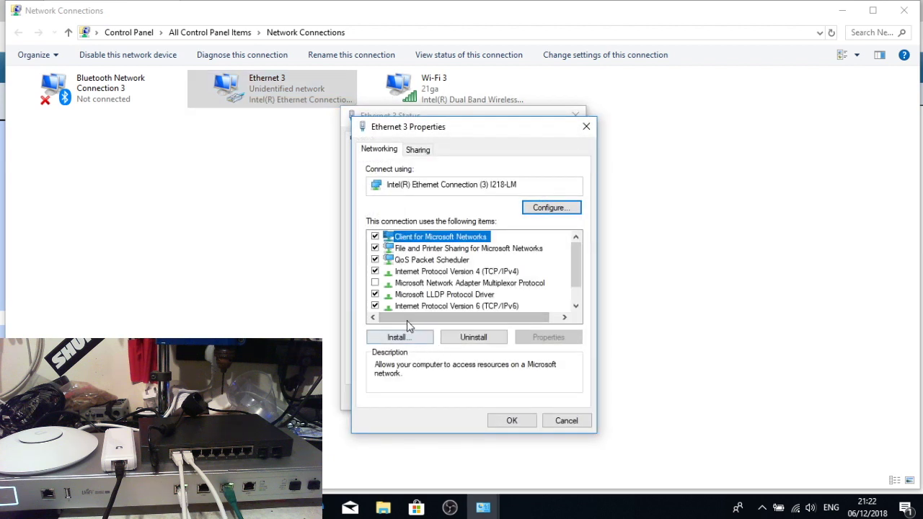
click(481, 274)
click(548, 337)
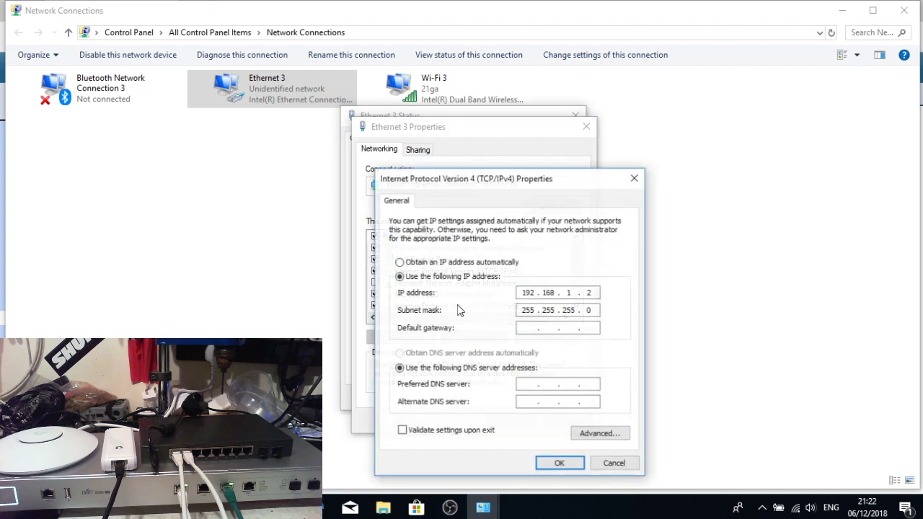
click(414, 265)
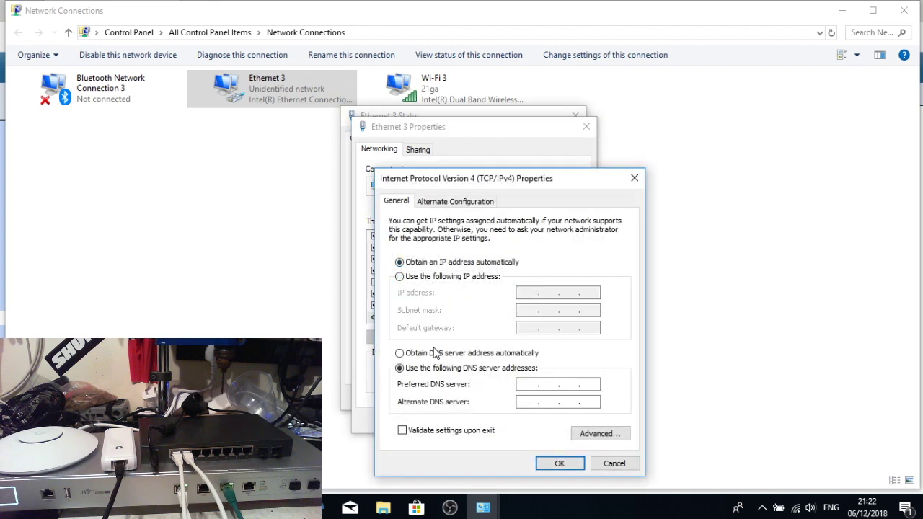
click(437, 353)
click(551, 464)
click(511, 420)
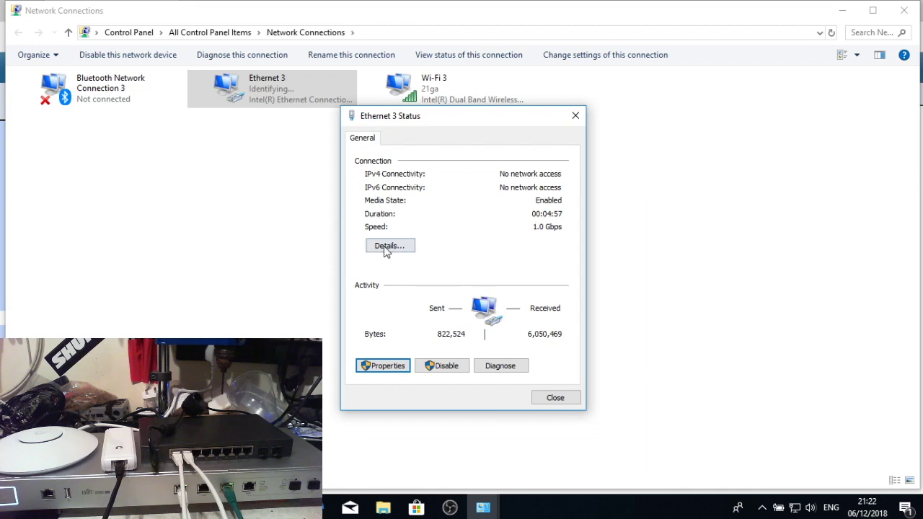
- Confirm Ethernet 3 received DHCP address 192.168.1.6, then return to the switch page
click(387, 246)
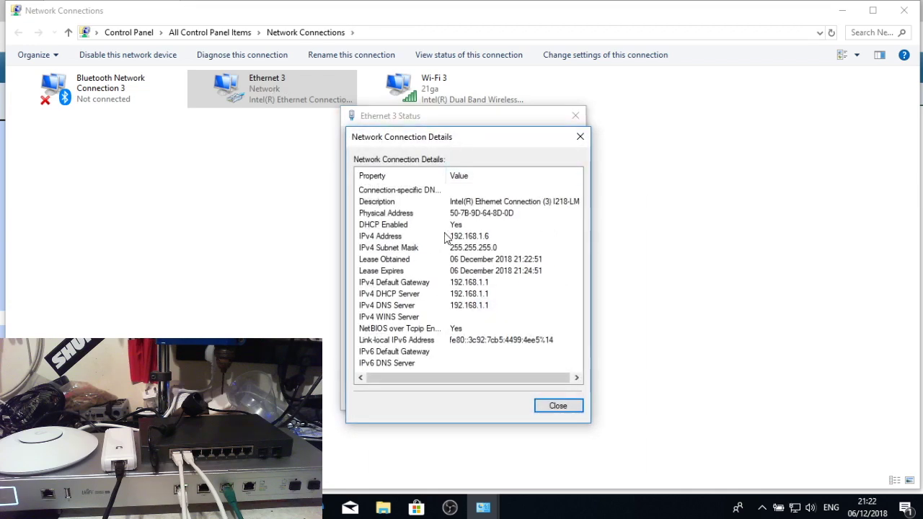
click(487, 238)
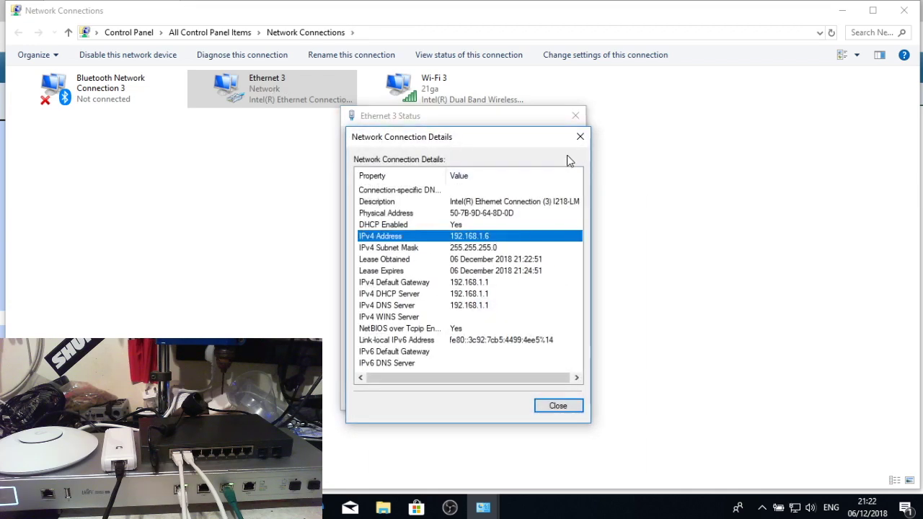
click(580, 136)
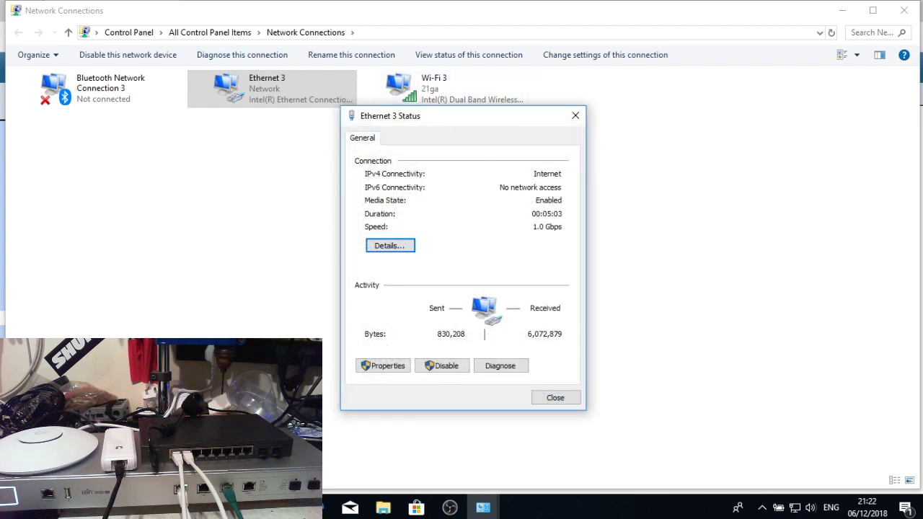
key(Escape)
key(alt+Tab)
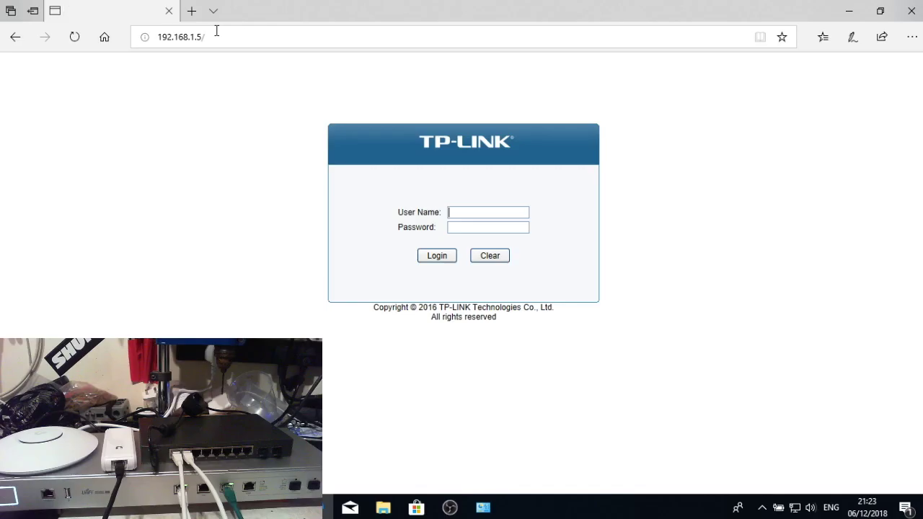
- Attempt to log in at 192.168.1.5 with the switch's user name and password
text(admin)
key(Tab)
text(admin)
key(Return)
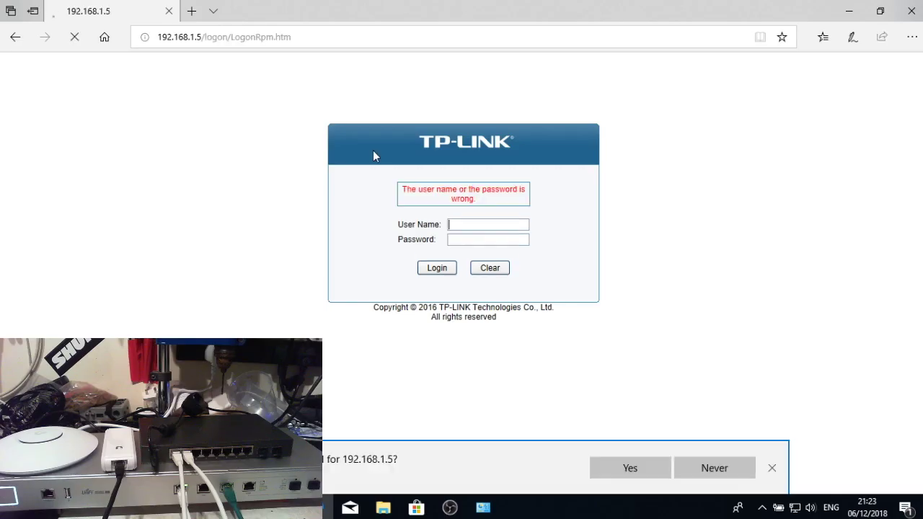
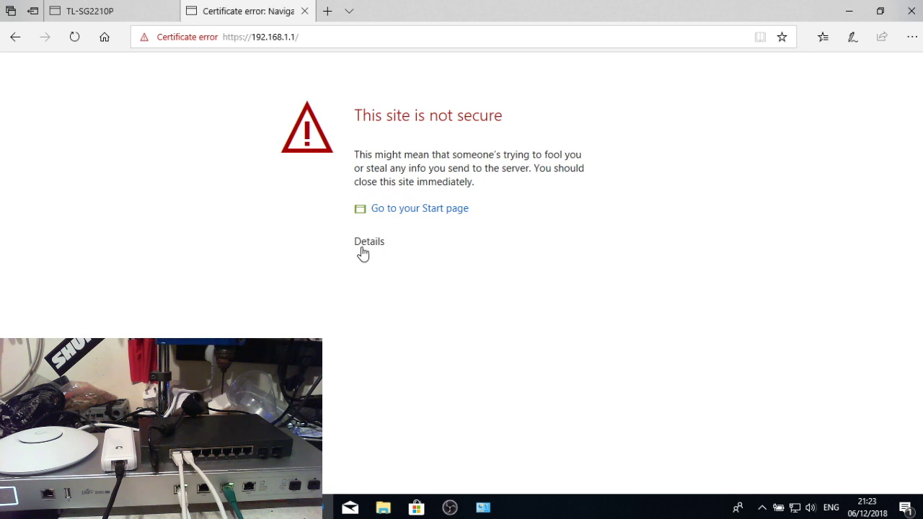
- Bypass the gateway's certificate warning and bring up its Configuration page with WAN and LAN settings
click(363, 251)
click(415, 370)
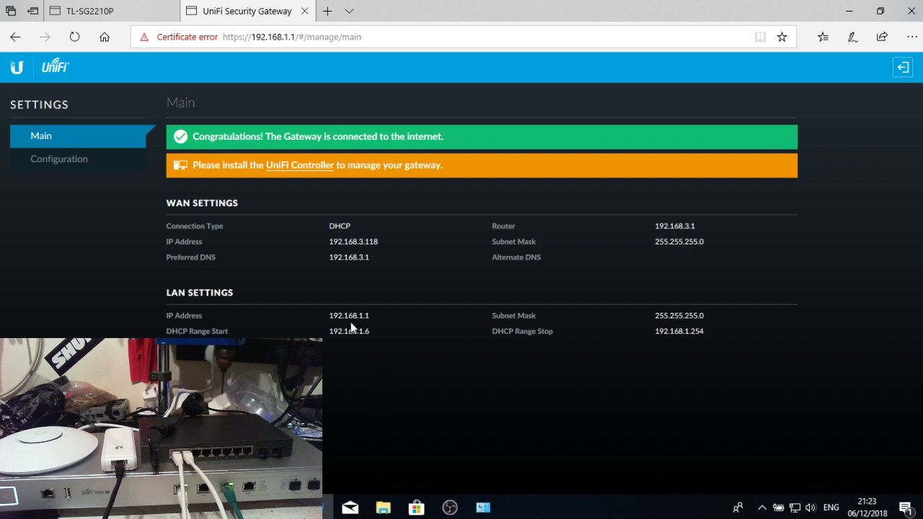
click(78, 163)
scroll(401, 326, down, 1)
scroll(401, 326, up, 1)
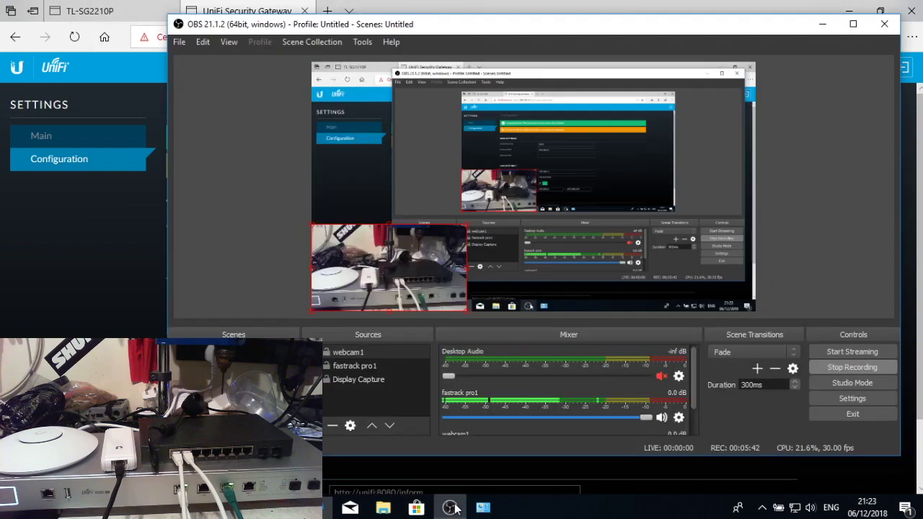
- Bring the recording software window to the front
click(450, 508)
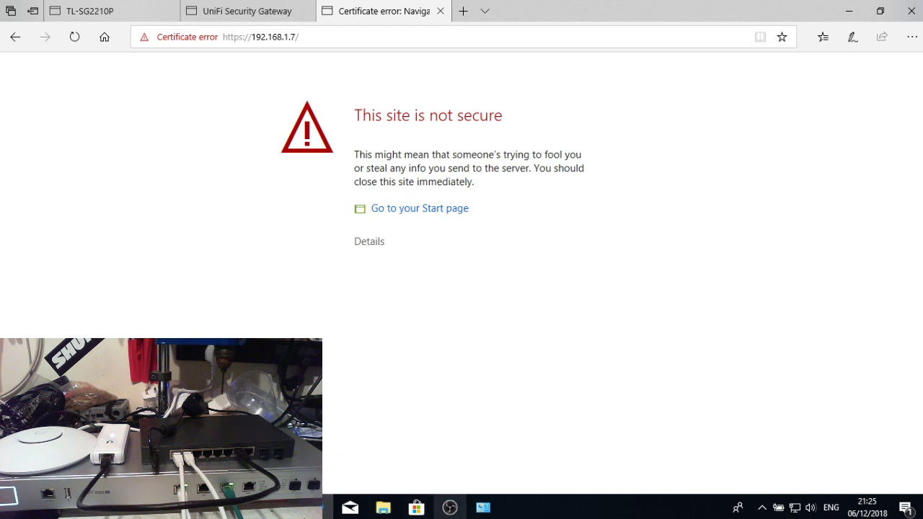
click(451, 508)
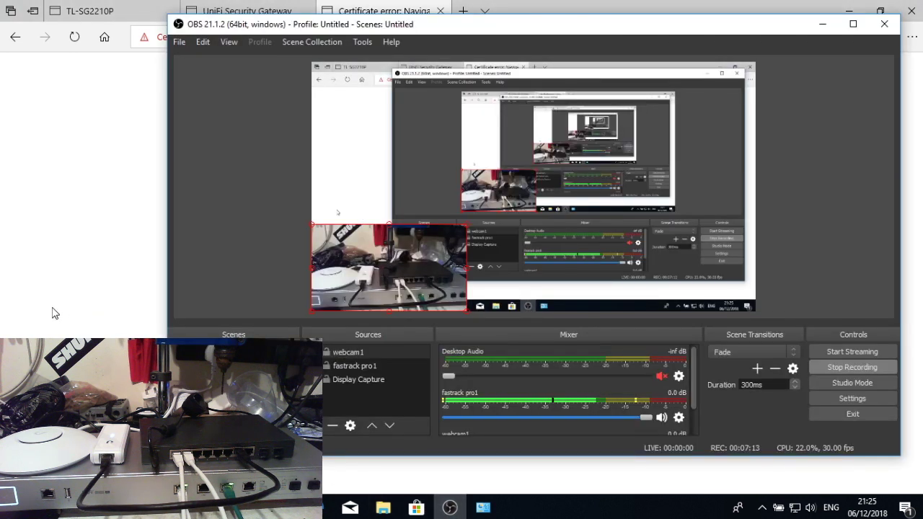
- Bypass the Cloud Key certificate warning, choose MANAGE for UniFi Controller, and bypass the 8443 warning
click(52, 313)
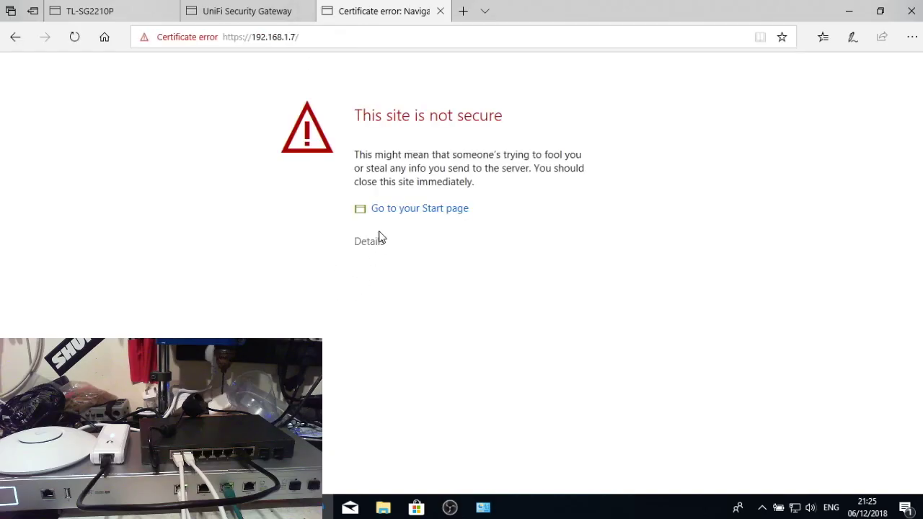
click(373, 244)
click(399, 368)
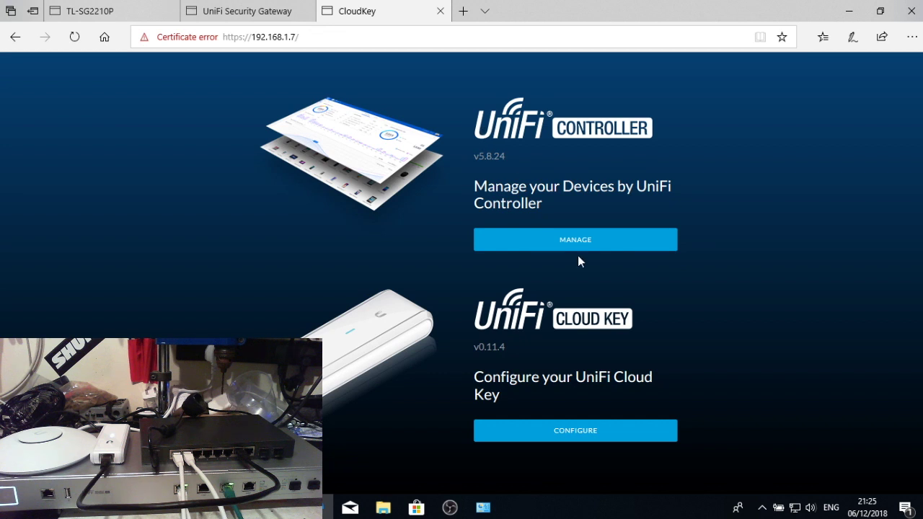
click(544, 245)
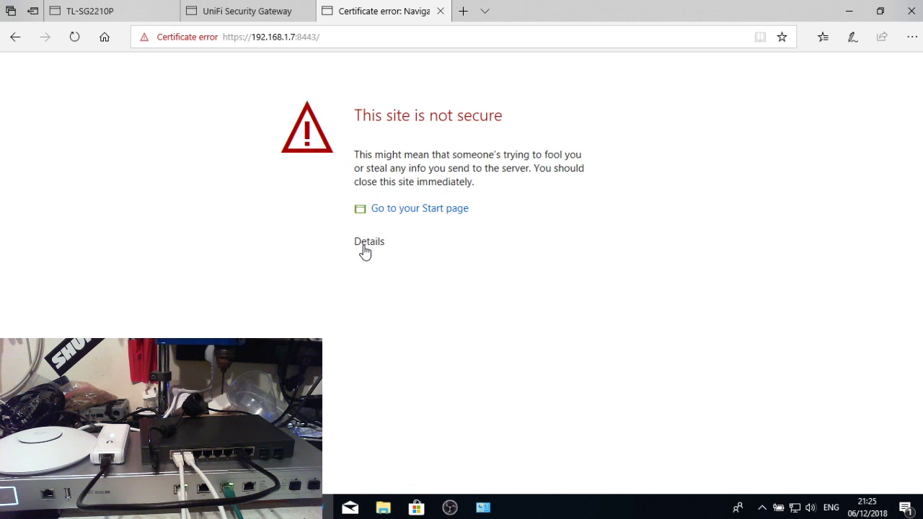
click(364, 248)
click(423, 371)
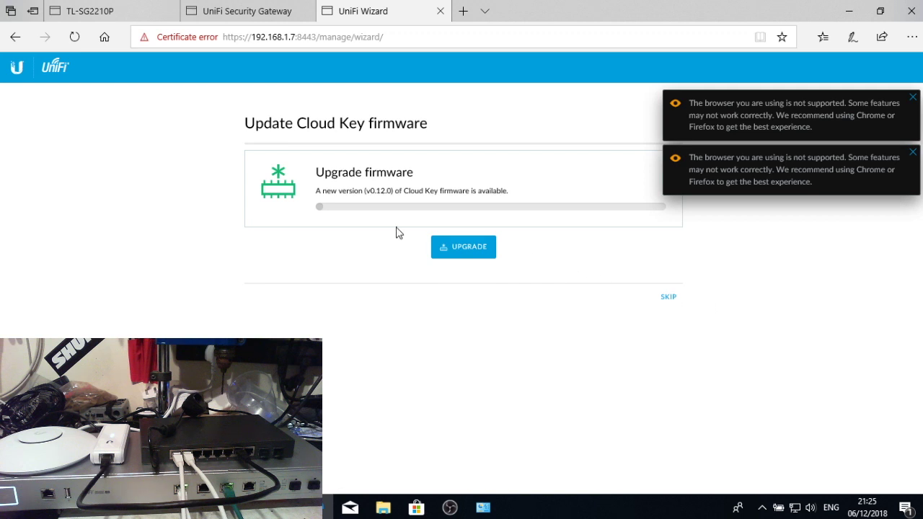
- Skip the firmware update and set country United Kingdom with timezone (UTC) London
click(670, 300)
scroll(439, 305, down, 2)
scroll(367, 238, up, 2)
click(362, 223)
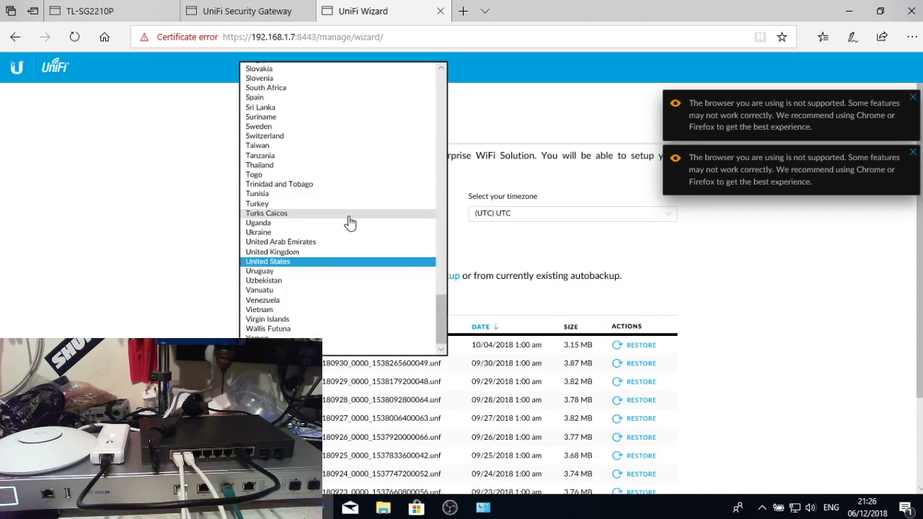
click(334, 251)
click(513, 214)
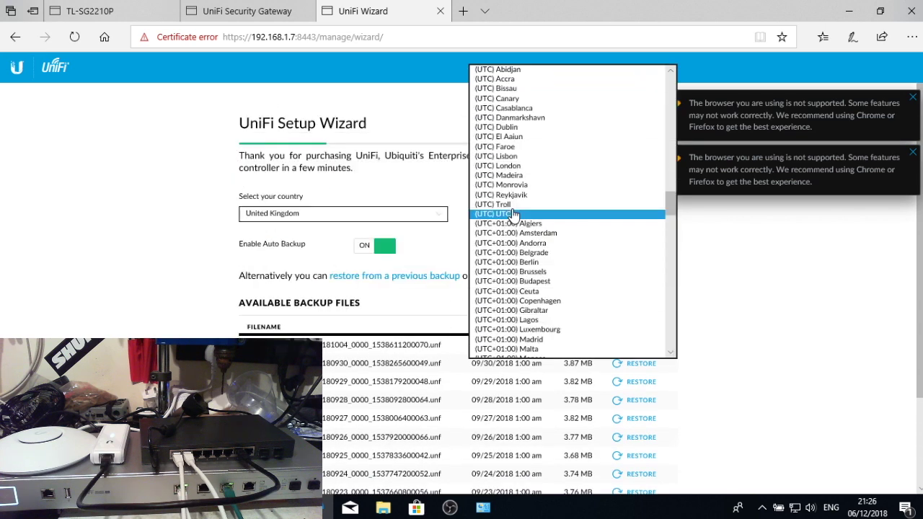
click(550, 168)
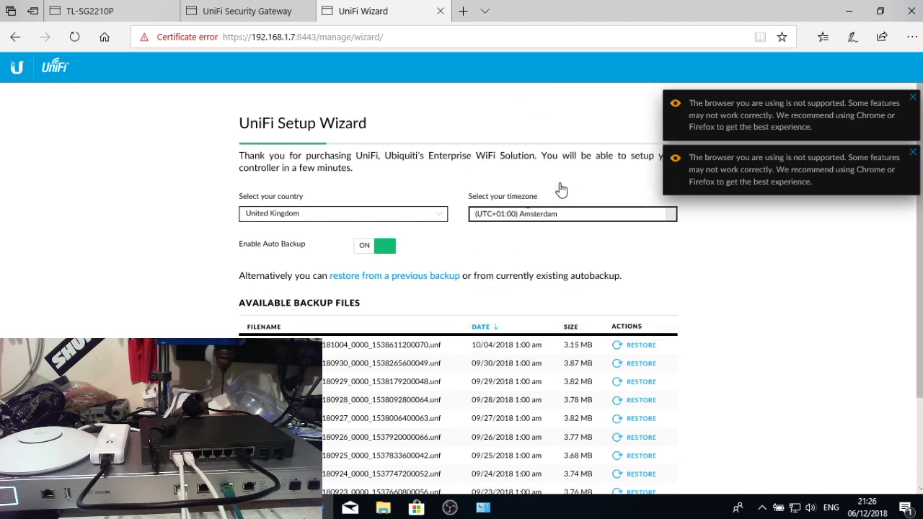
scroll(765, 354, down, 2)
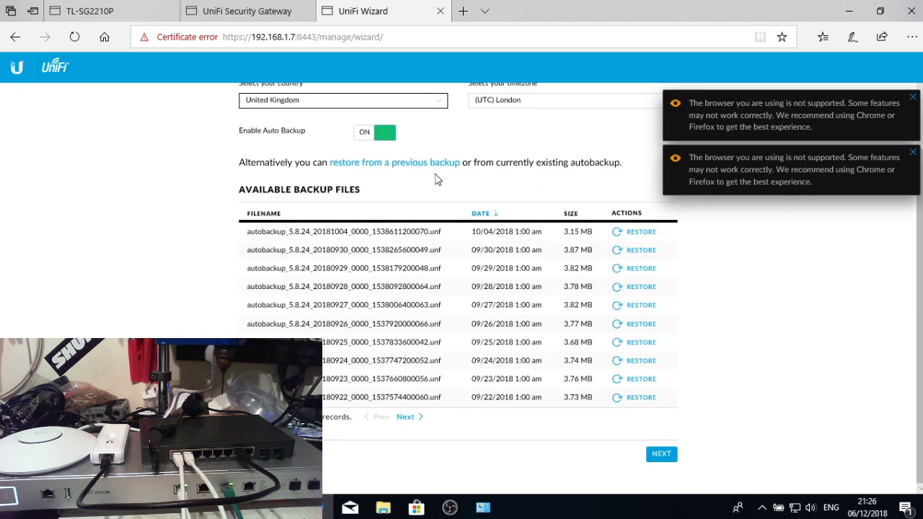
click(661, 456)
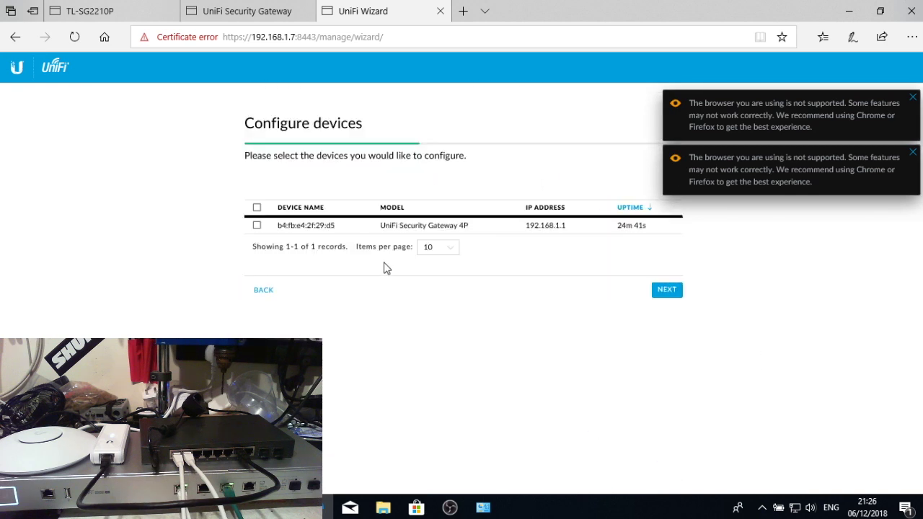
- Select the UniFi Security Gateway 4P and skip the WiFi network setup
click(257, 226)
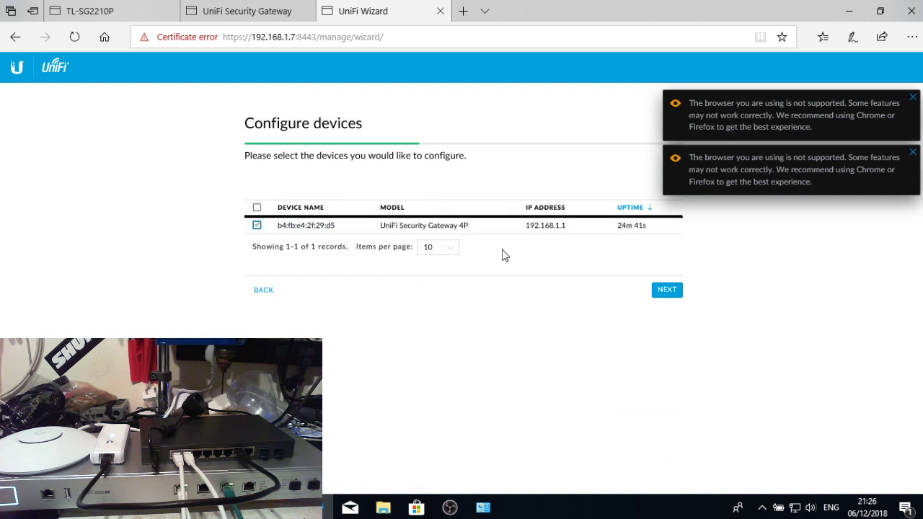
click(667, 291)
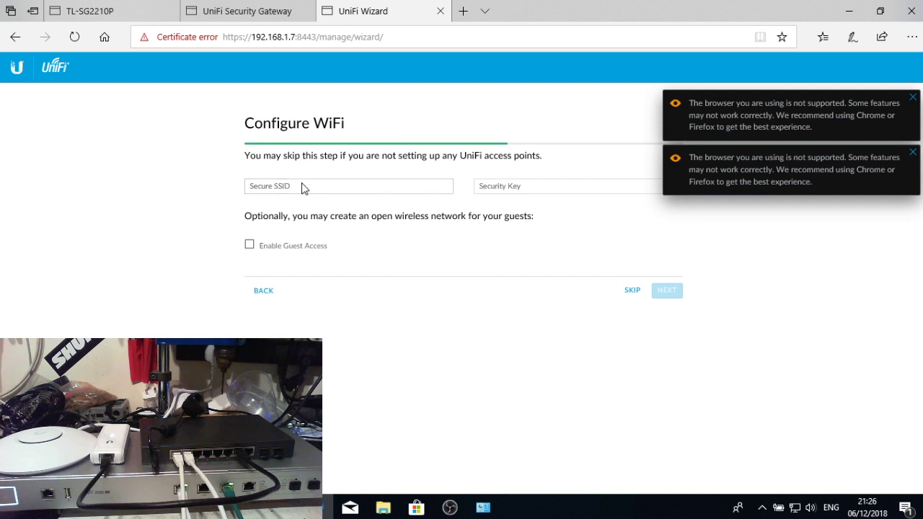
click(633, 290)
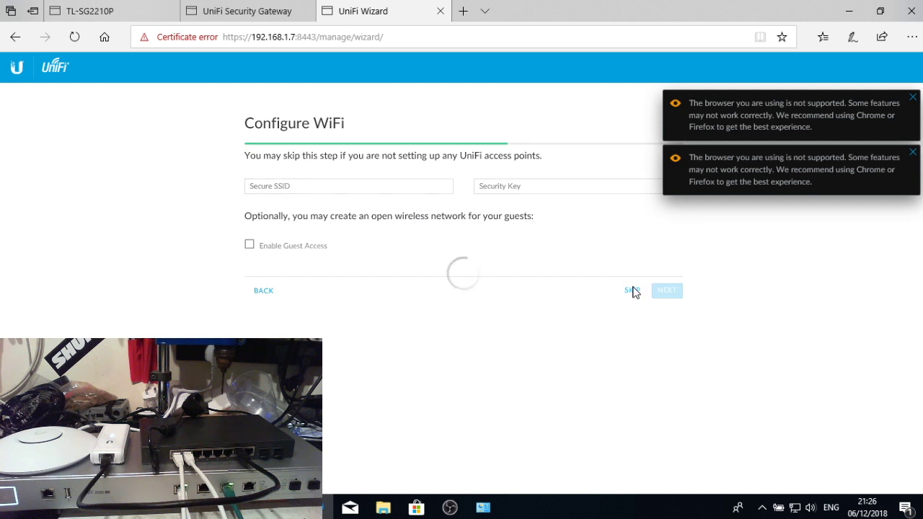
click(913, 98)
- Enter the administrator name, e-mail address, and the account password twice
click(913, 98)
click(405, 185)
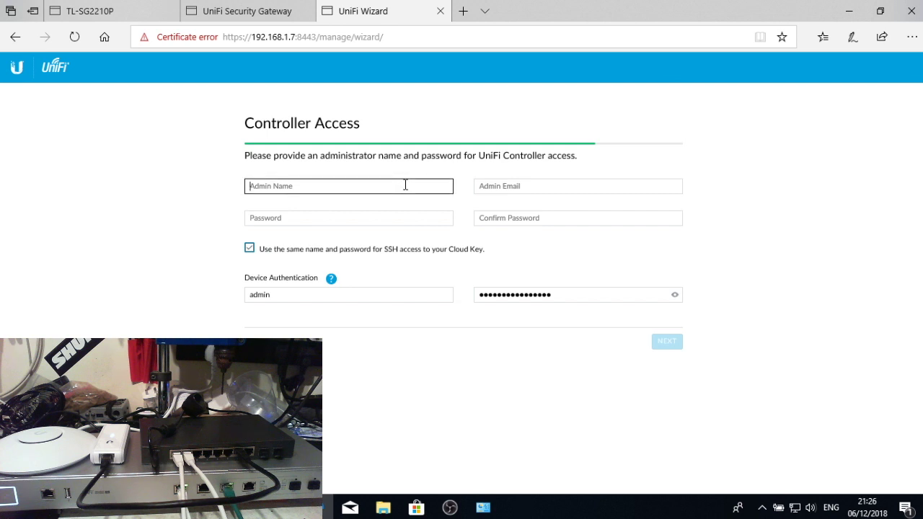
text(admin)
key(Tab)
text(adm)
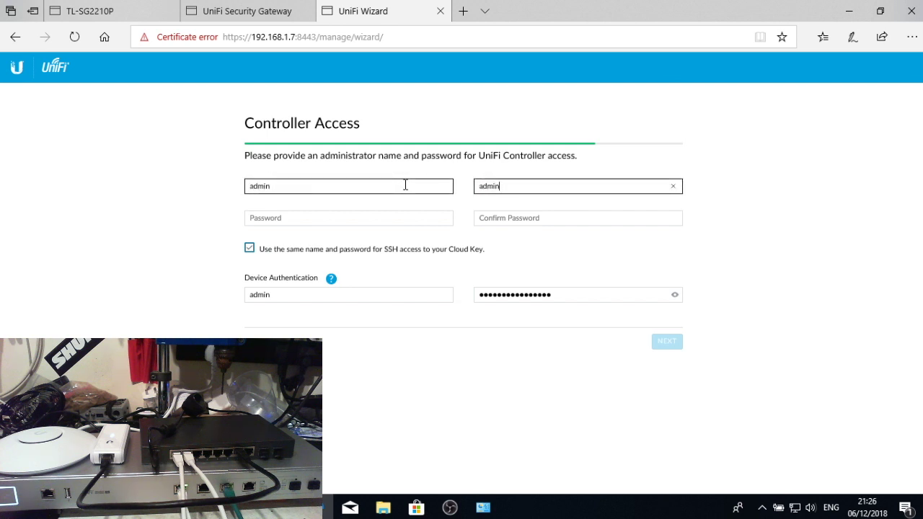
text(in@admin.com)
key(Tab)
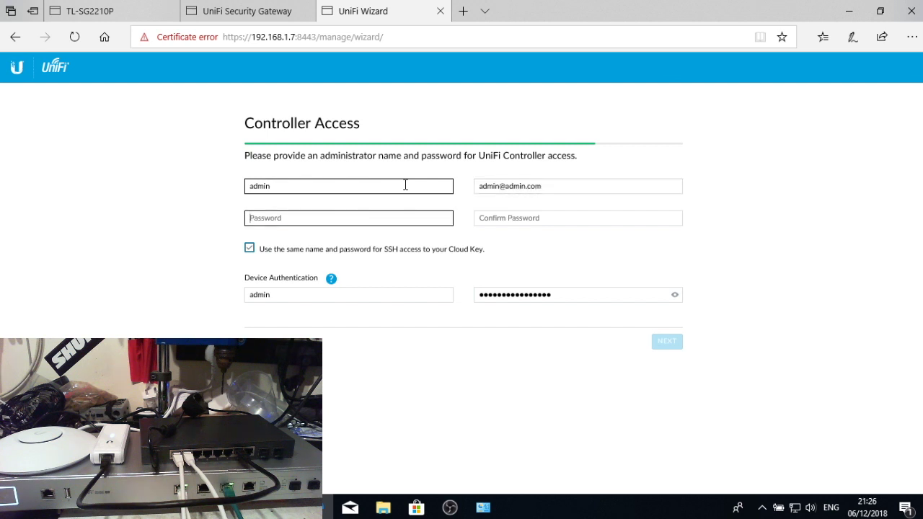
text(•••••••)
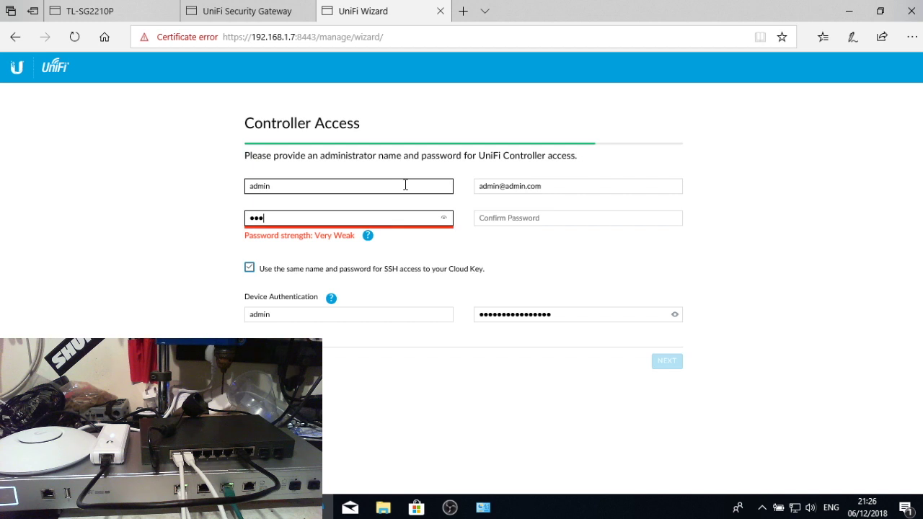
text(••)
key(Tab)
text(••••••••••)
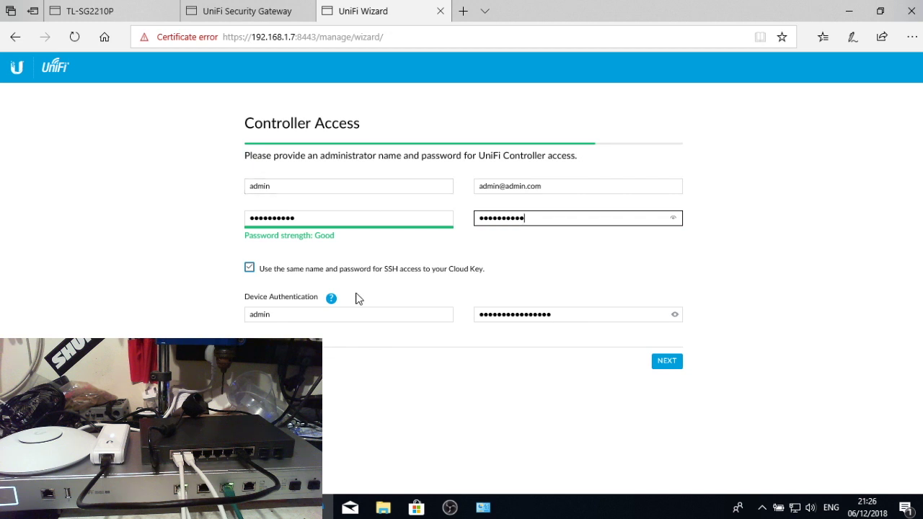
- Replace the device authentication password and advance to the Confirm summary
click(356, 314)
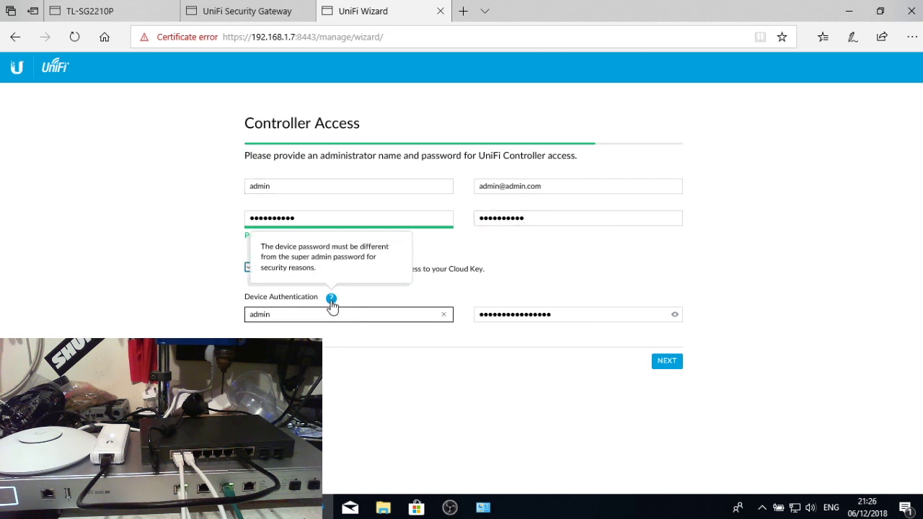
click(551, 313)
key(ctrl+a)
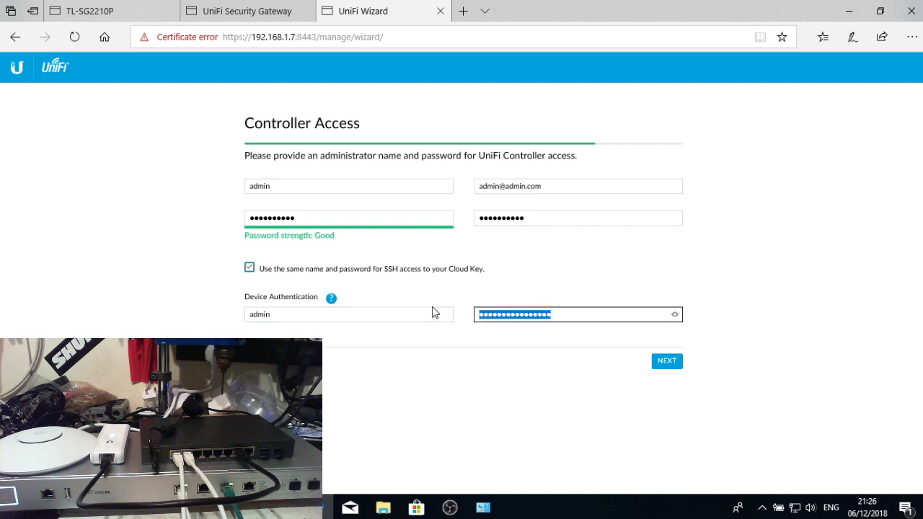
text(admi)
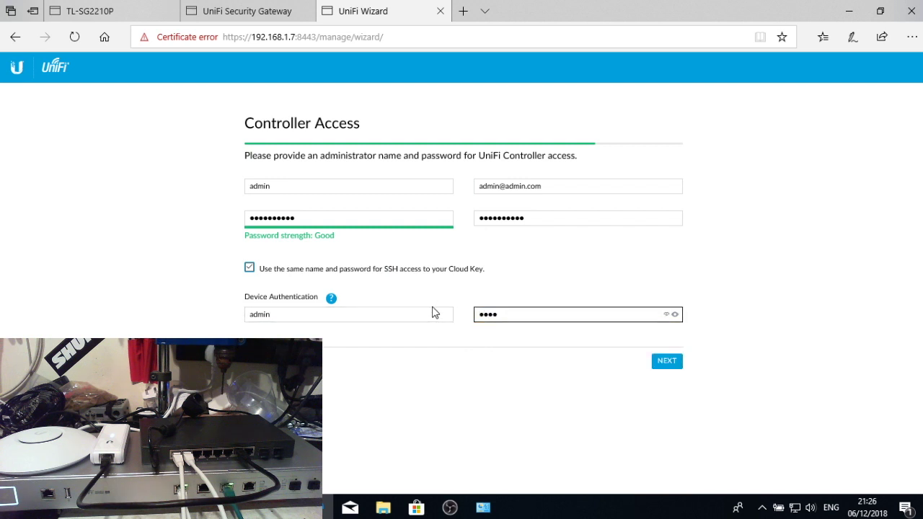
text(12)
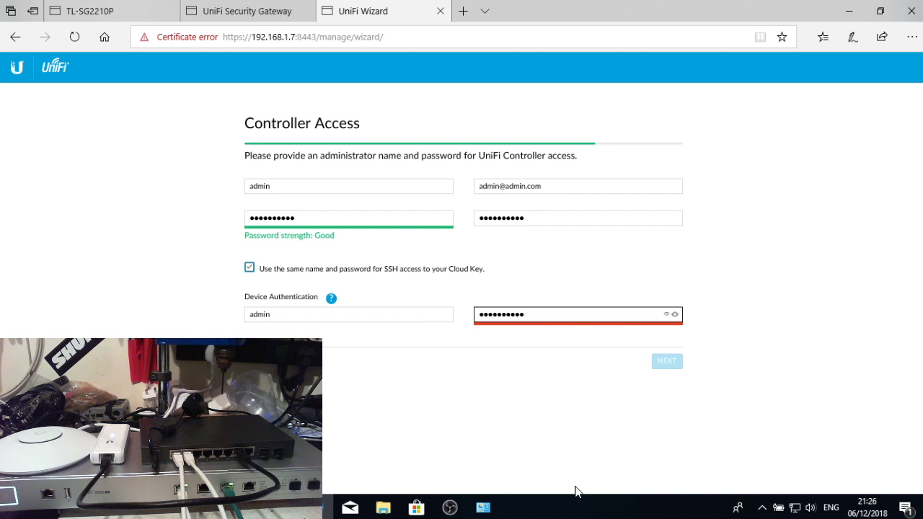
text(3)
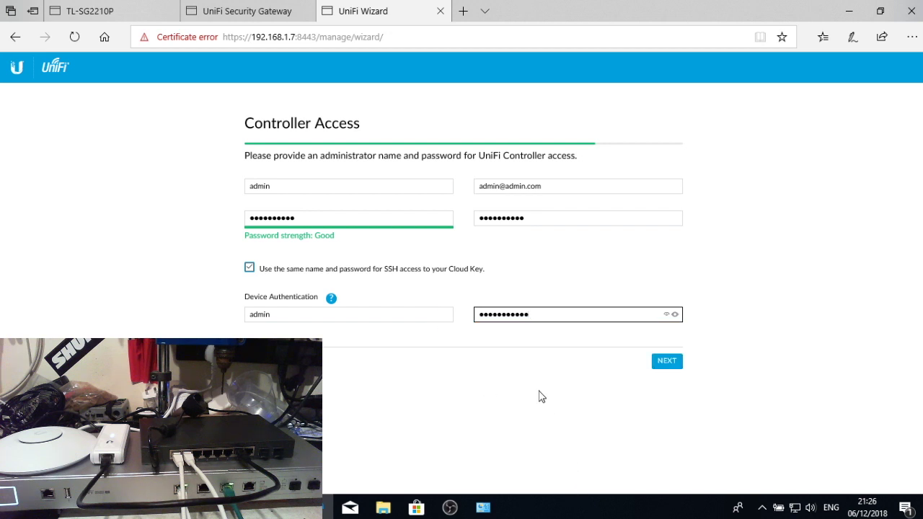
key(BackSpace)
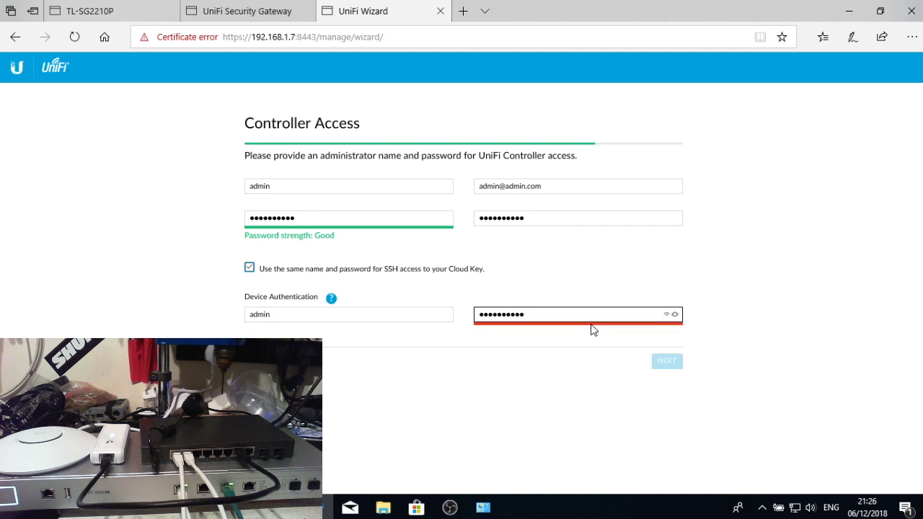
text(3)
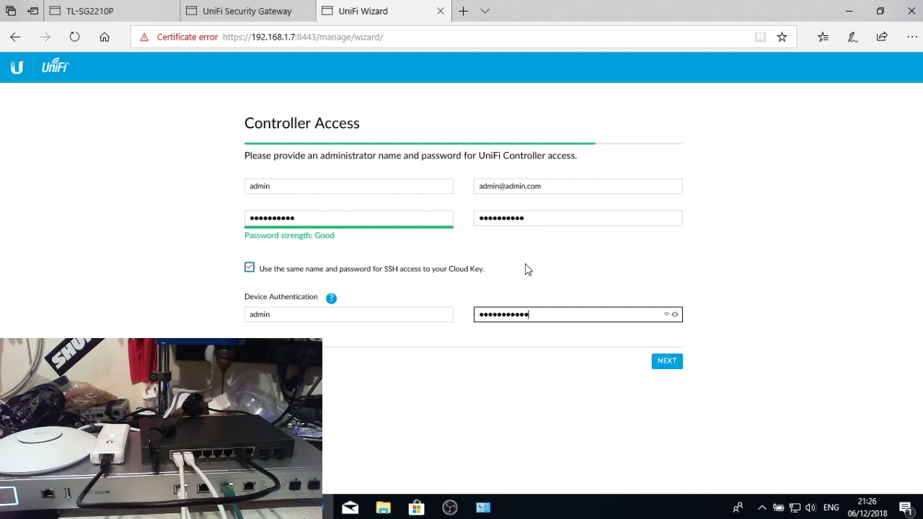
click(667, 365)
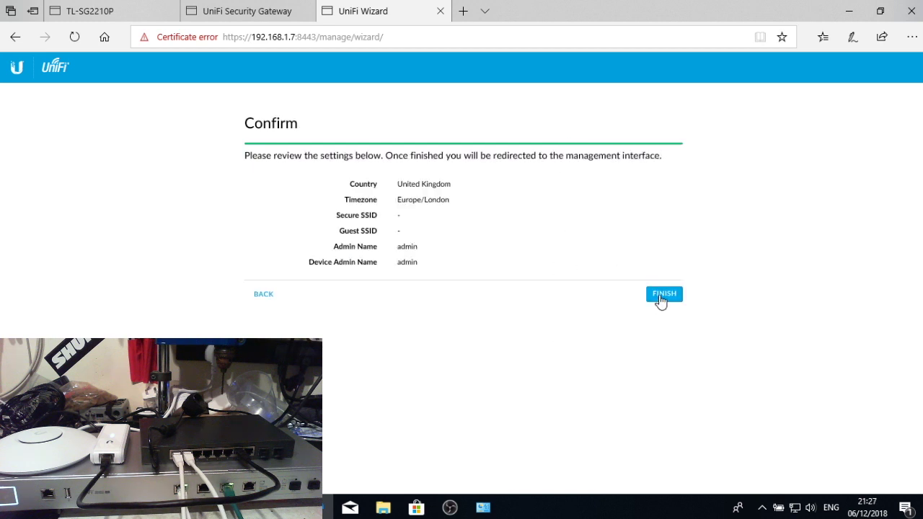
click(660, 296)
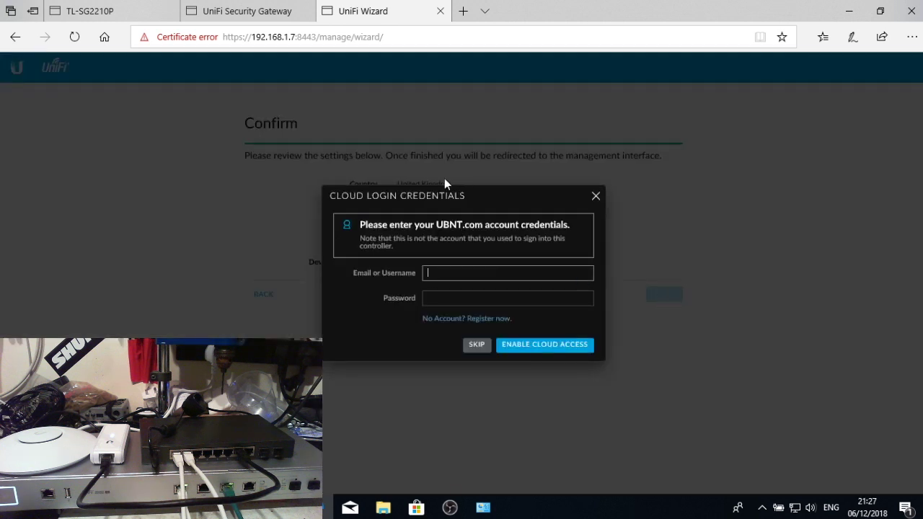
- Skip cloud access, sign in to the controller as admin, and start a blank browser tab
click(476, 345)
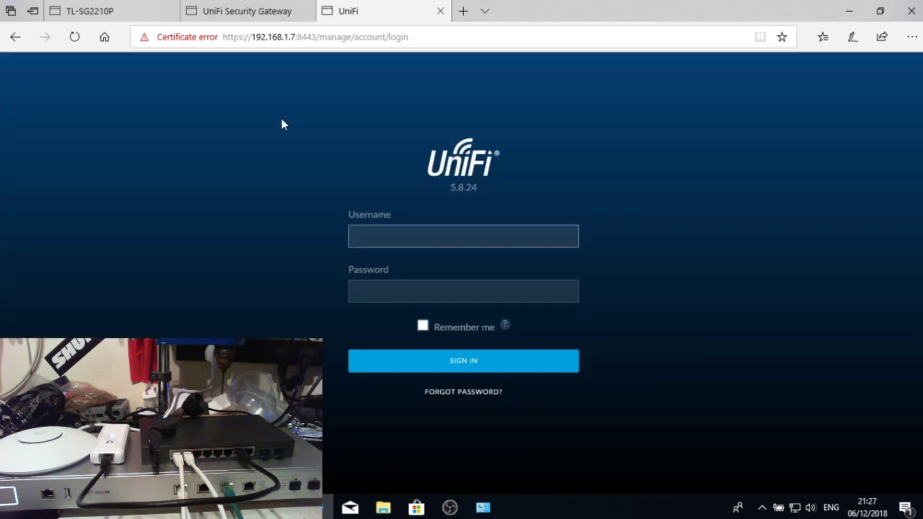
text(admin)
key(Tab)
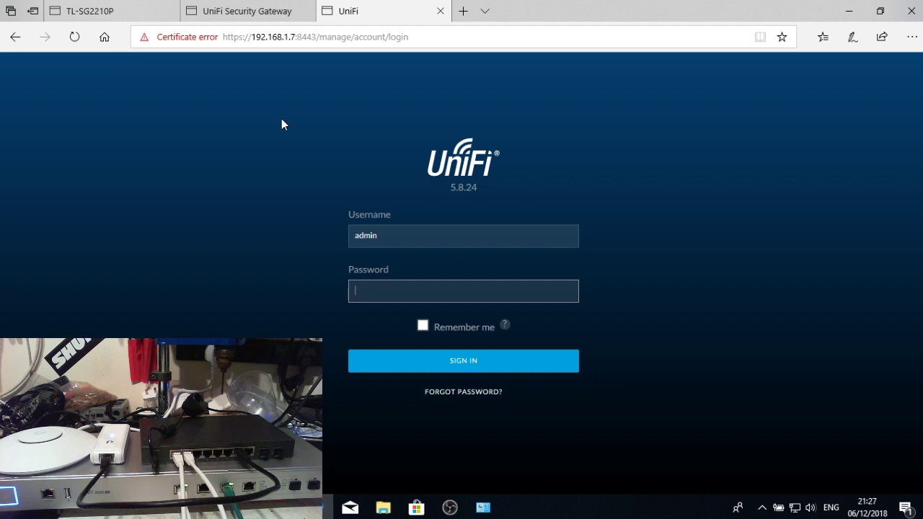
text(admin12)
key(Return)
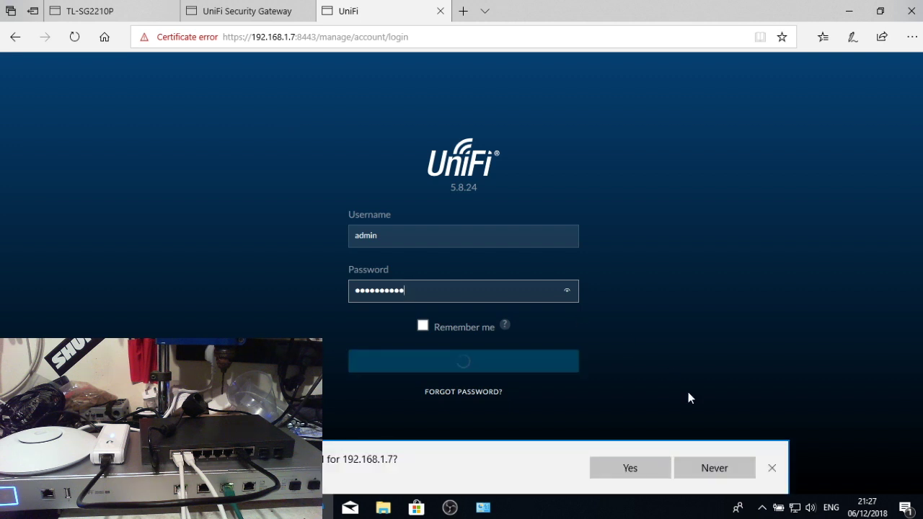
click(772, 468)
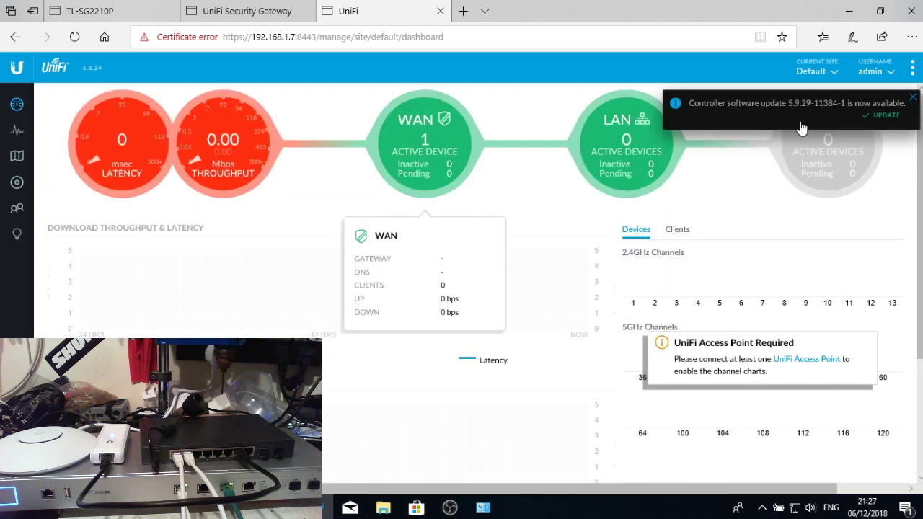
click(913, 97)
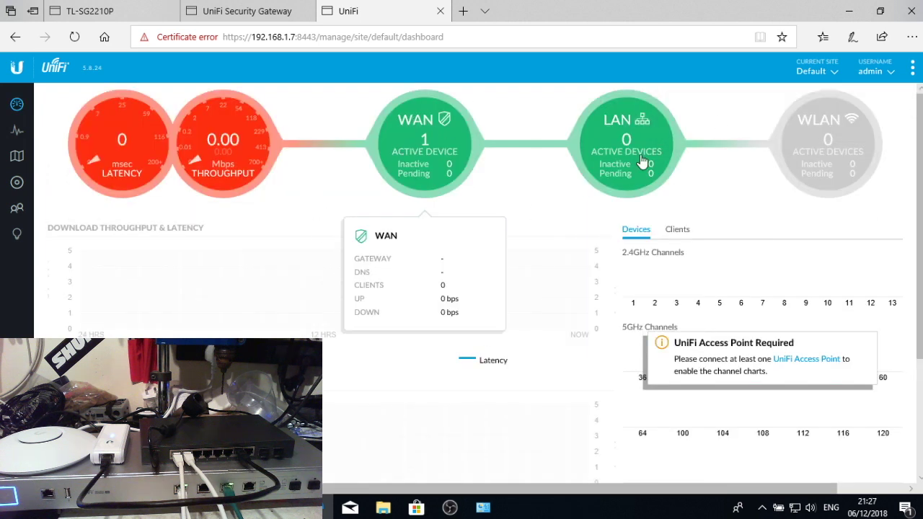
click(463, 11)
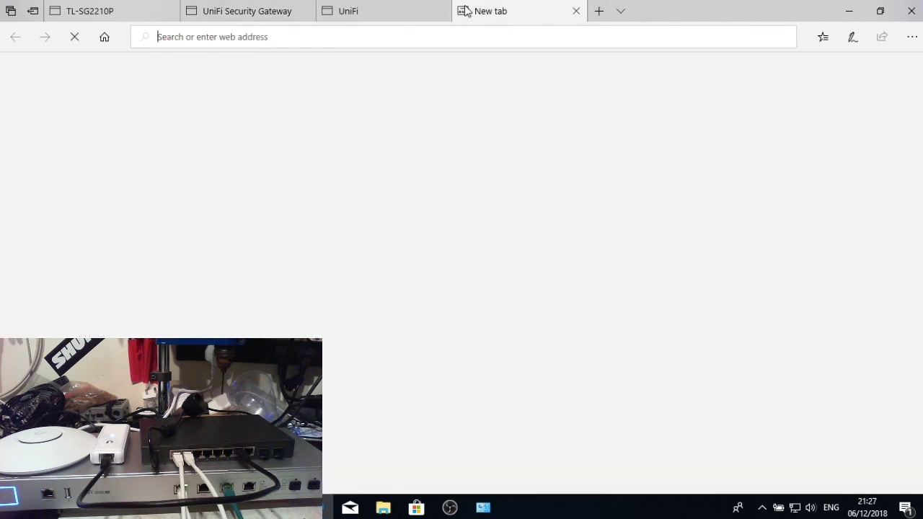
- Go to 192.168.1.7, bypass the warning, and log in to the Cloud Key as admin
text(192.168.0.1)
key(BackSpace)
key(BackSpace)
key(BackSpace)
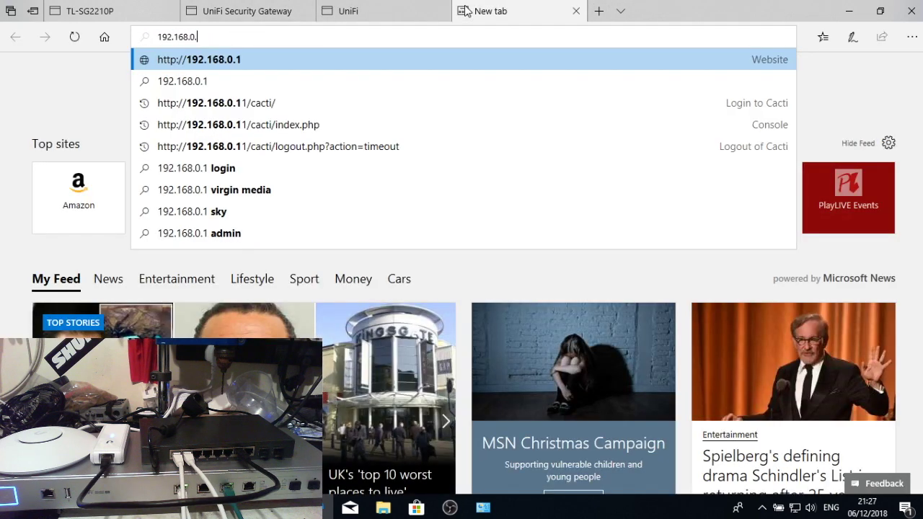
text(1.7)
key(Return)
click(422, 372)
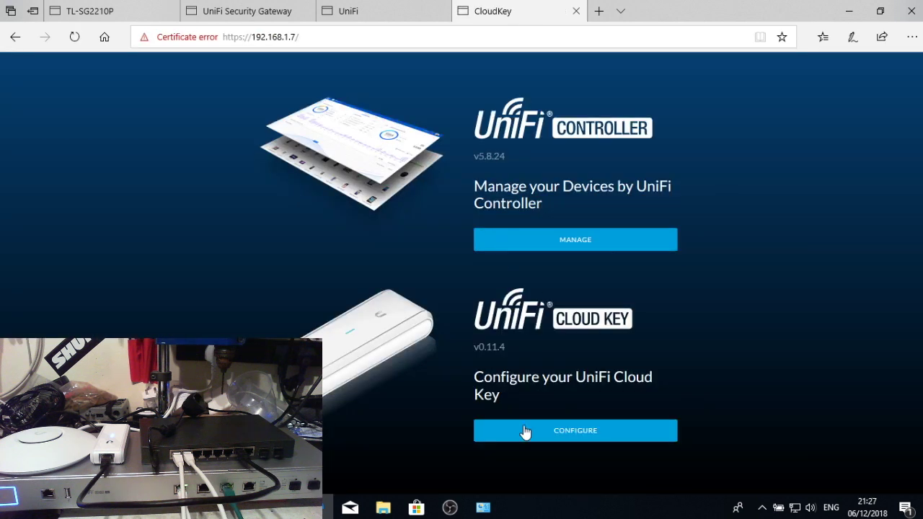
click(570, 432)
click(501, 268)
text(admin)
key(Tab)
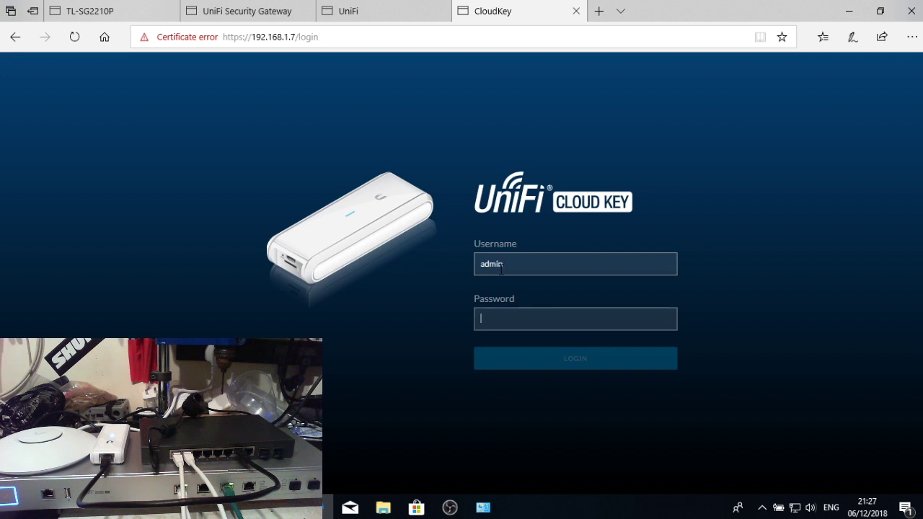
text(****)
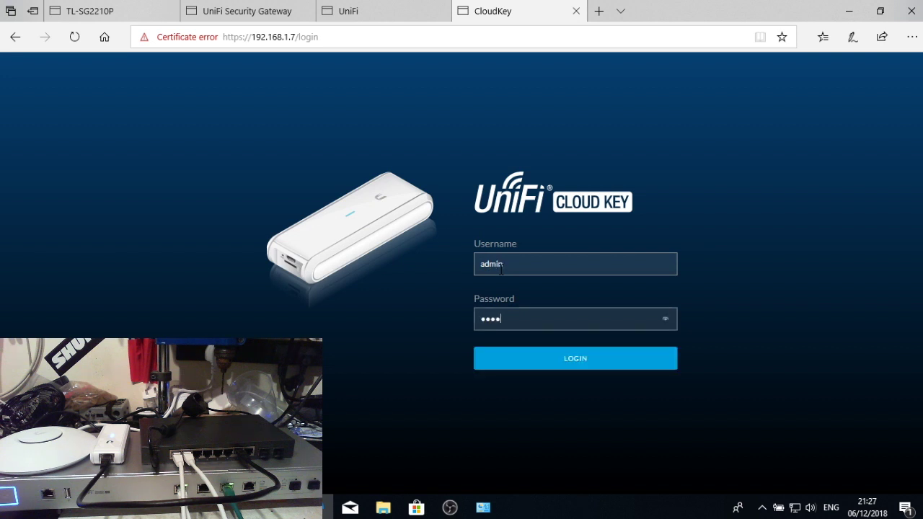
text(******)
key(Return)
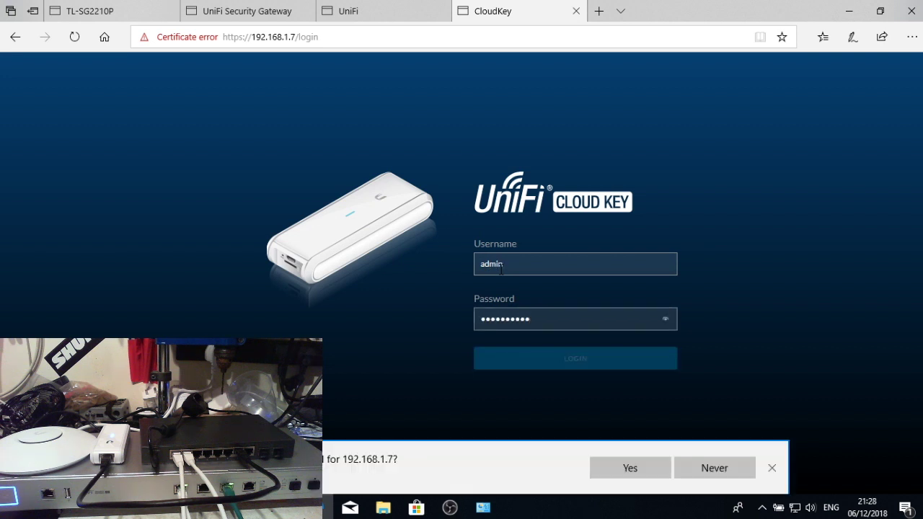
click(771, 469)
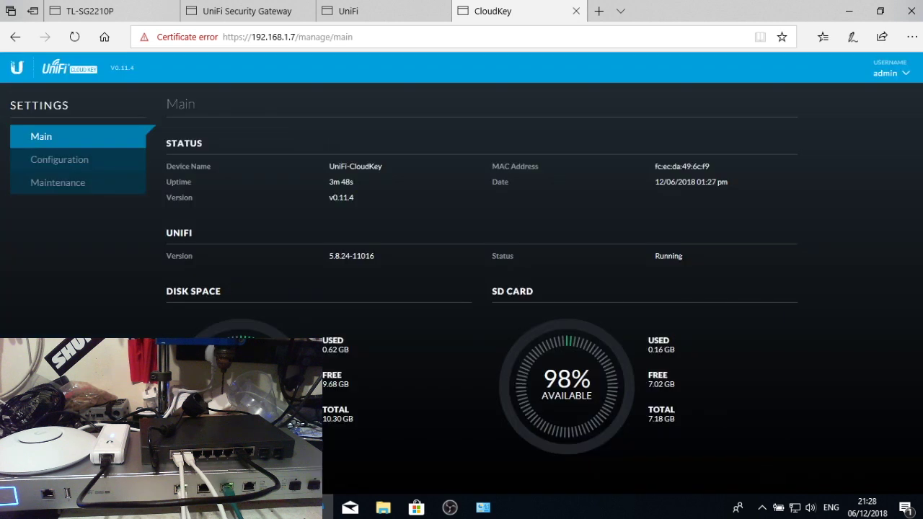
- Set the Cloud Key timezone to Dublin, Edinburgh, Lisbon, London
click(112, 163)
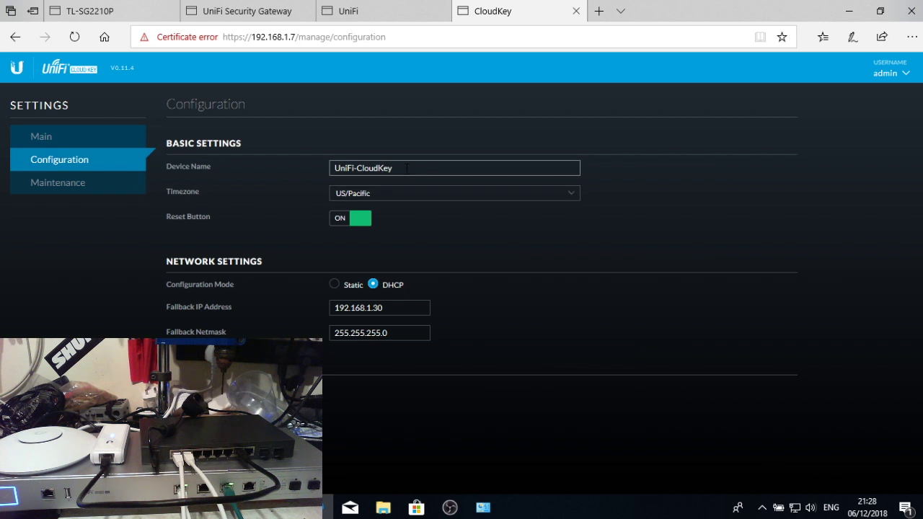
click(408, 193)
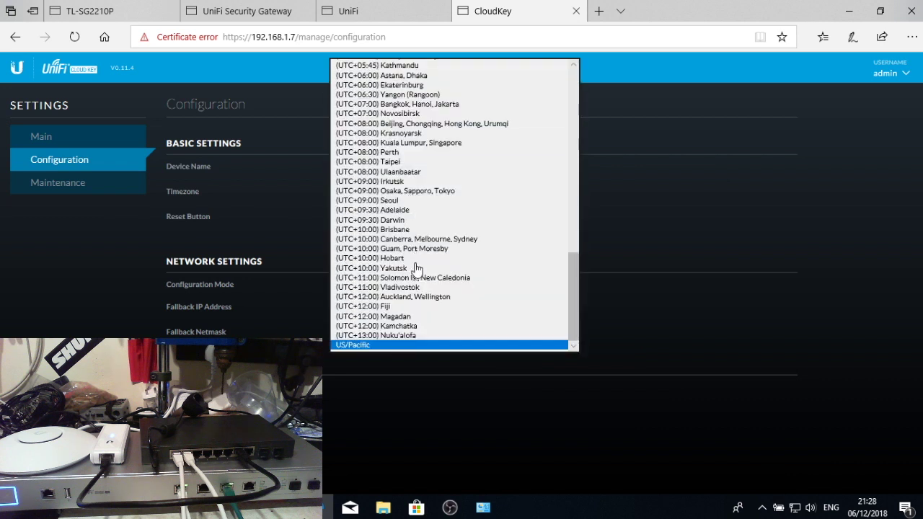
scroll(423, 243, up, 10)
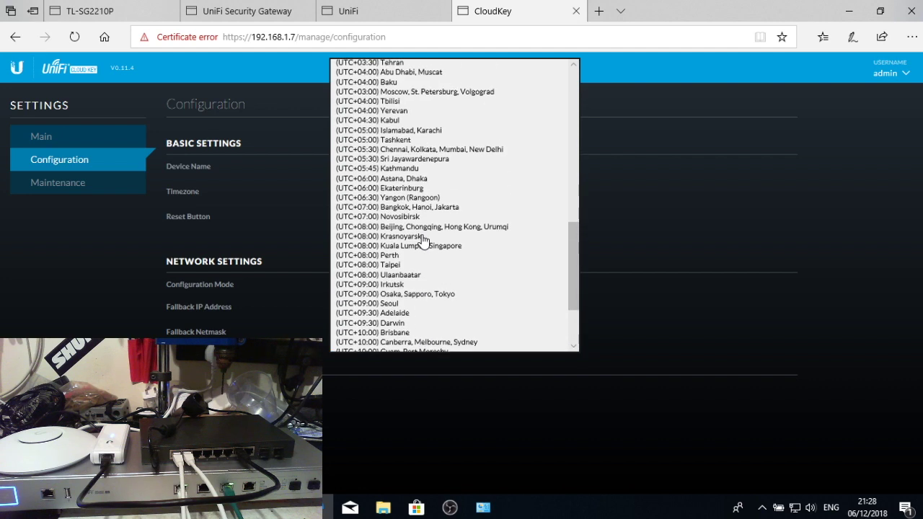
scroll(423, 246, up, 8)
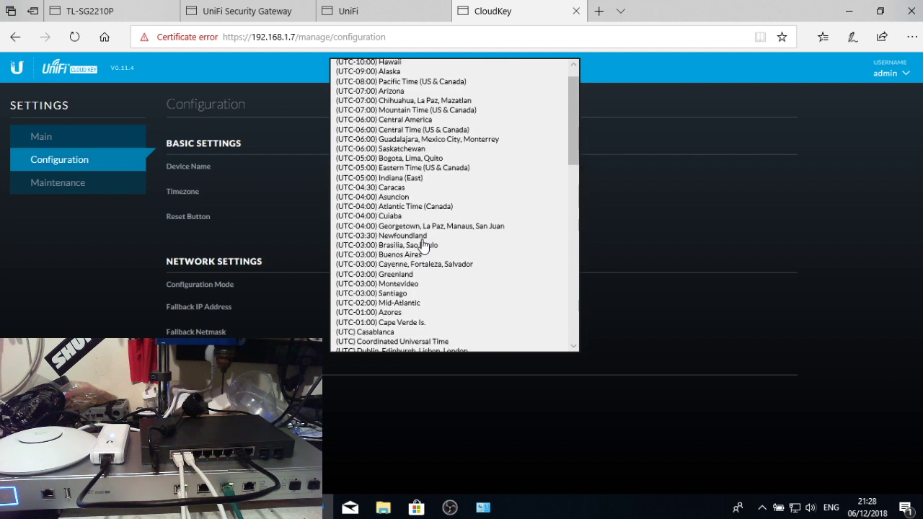
scroll(423, 245, down, 3)
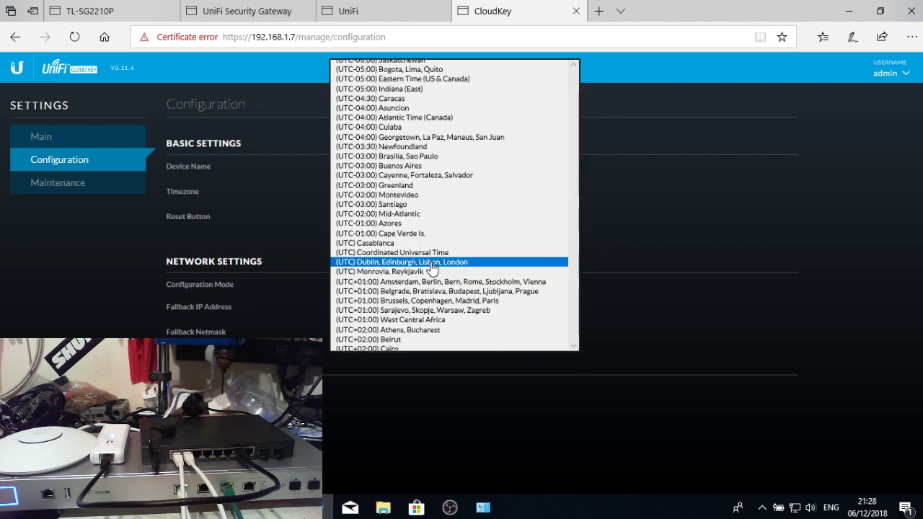
click(432, 264)
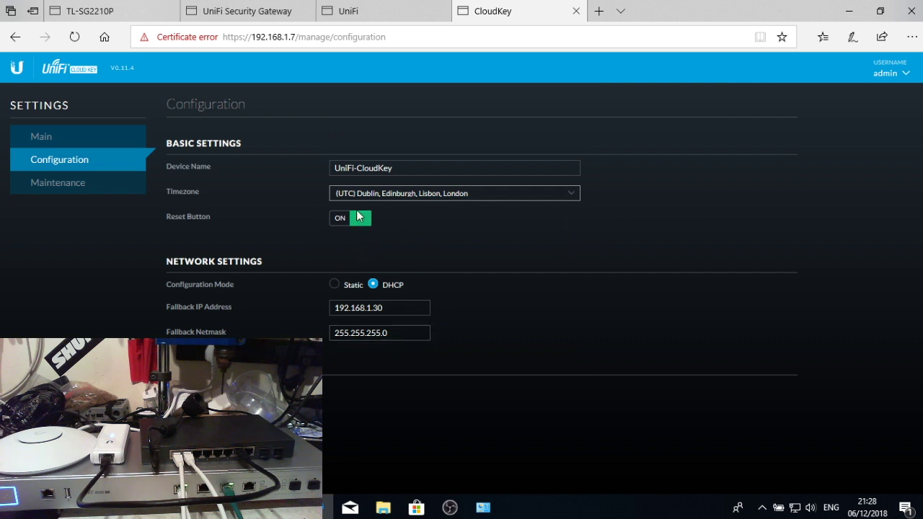
- Switch to Static networking with IP 192.168.1.2 and DNS 1.1.1.1, and save
click(335, 285)
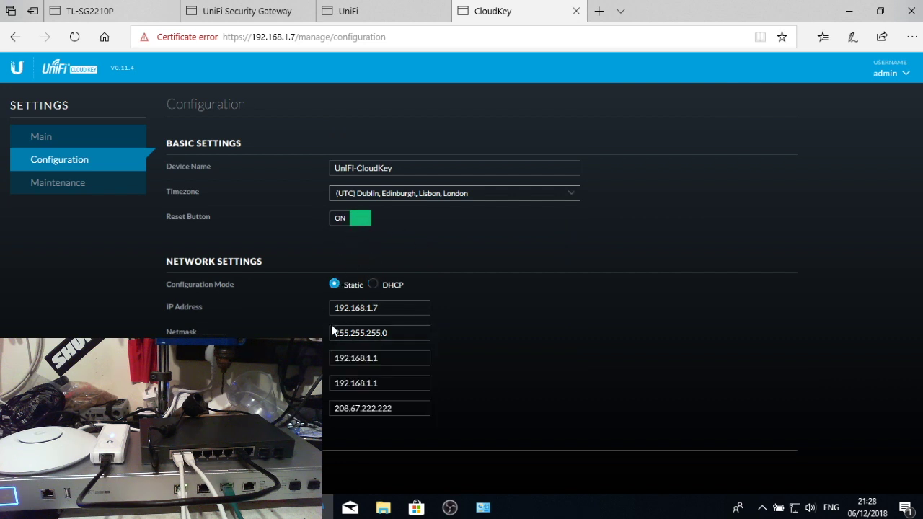
click(397, 308)
key(BackSpace)
key(BackSpace)
text(.2)
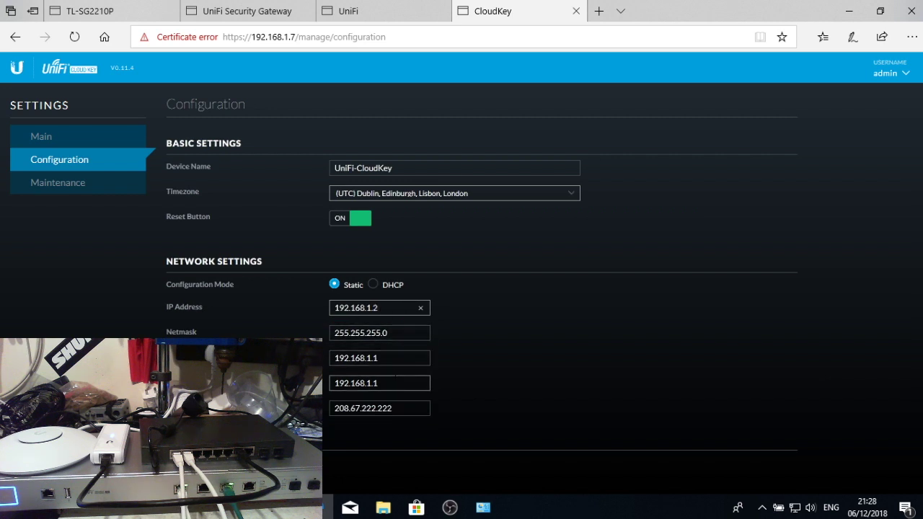
triple_click(409, 410)
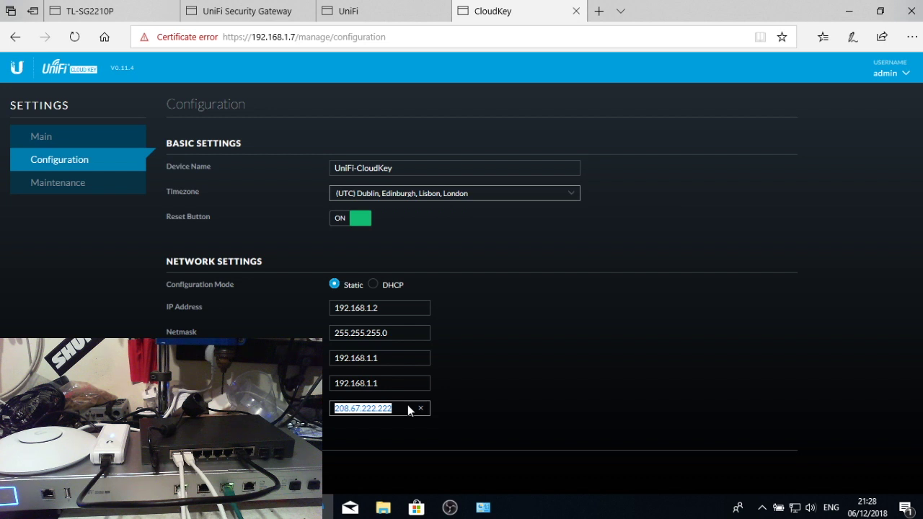
text(1.1.1.1)
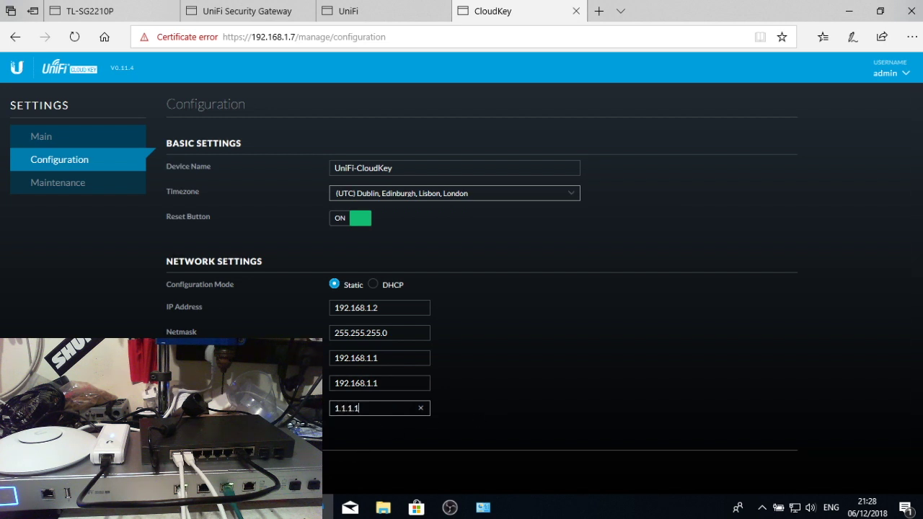
key(Return)
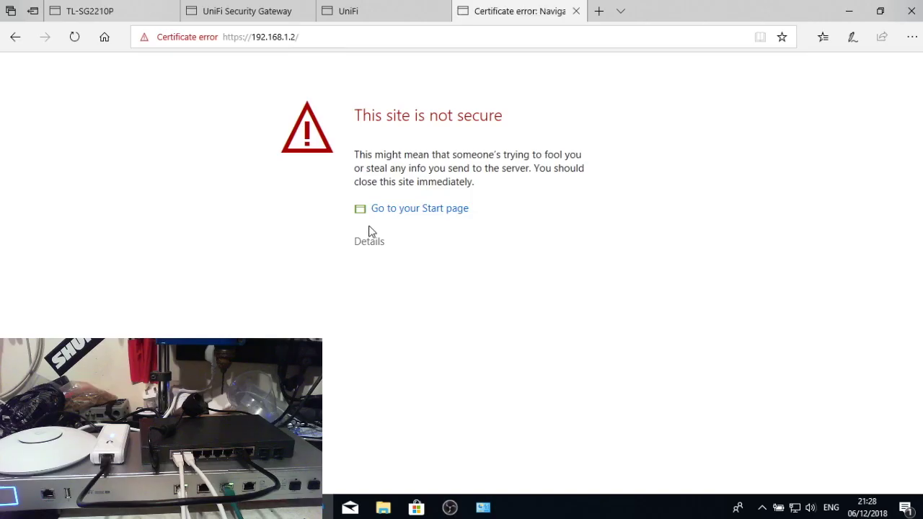
- Bypass both certificate warnings to reach the controller login page
click(368, 241)
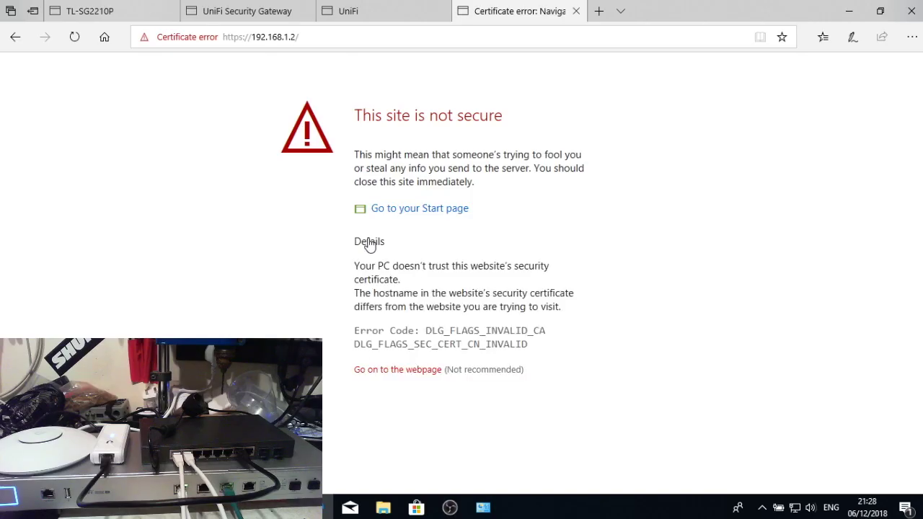
click(410, 371)
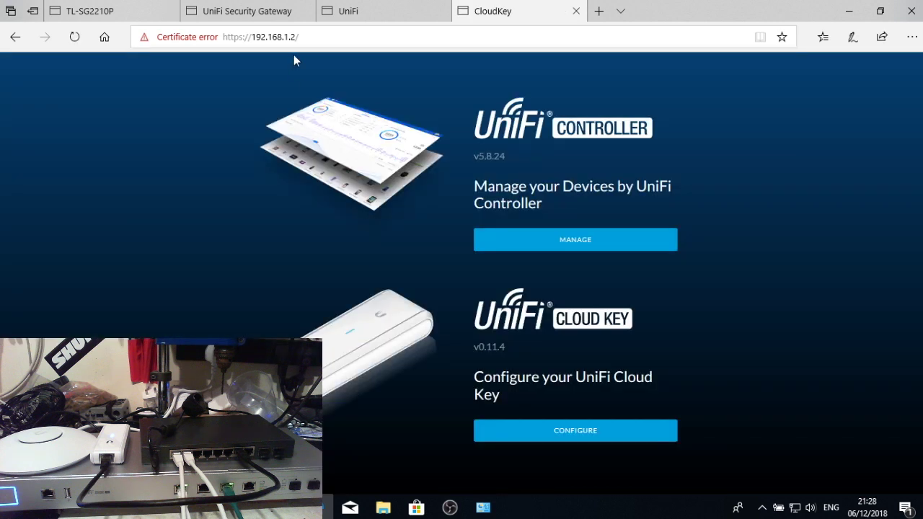
click(505, 240)
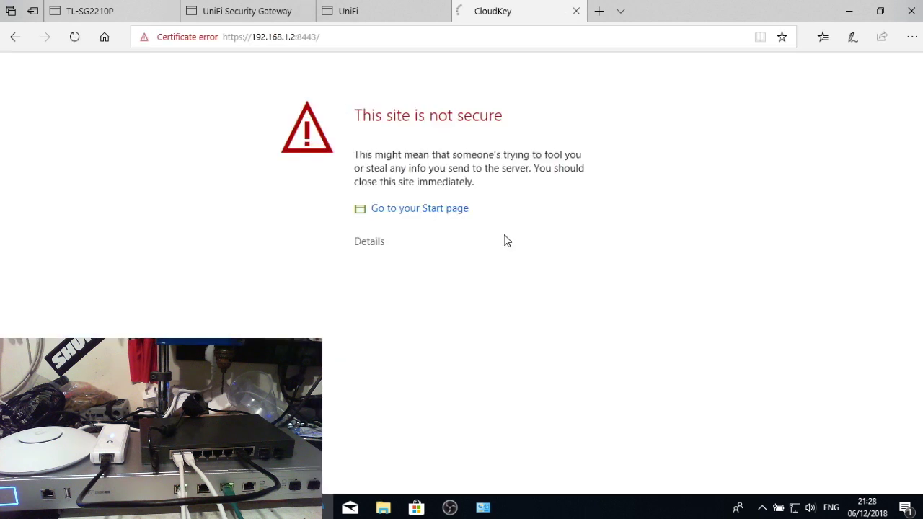
click(369, 241)
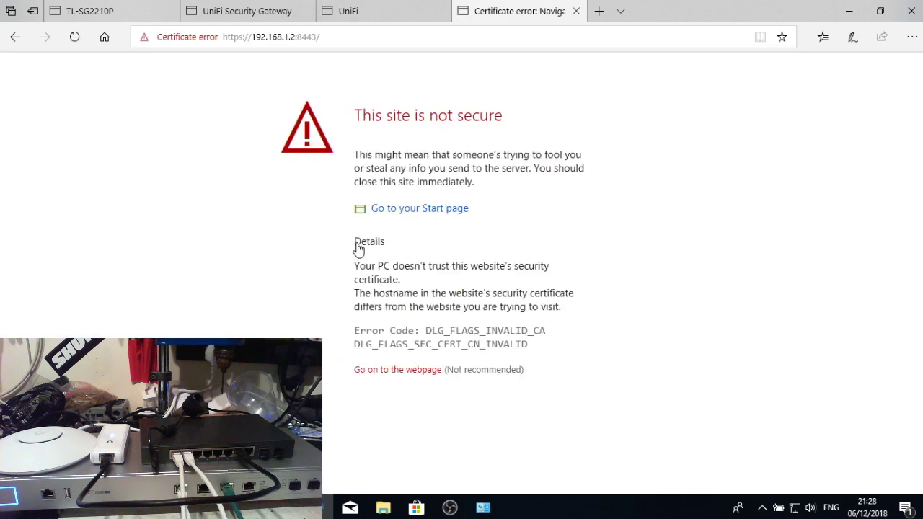
click(392, 371)
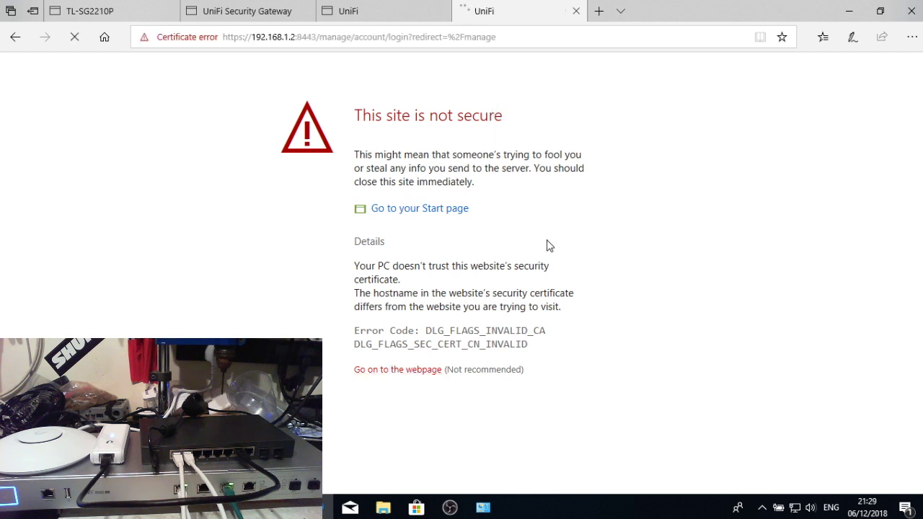
- Sign in to the controller as admin, save the login, and dismiss the update notice
text(admin)
key(Tab)
text(••••••••)
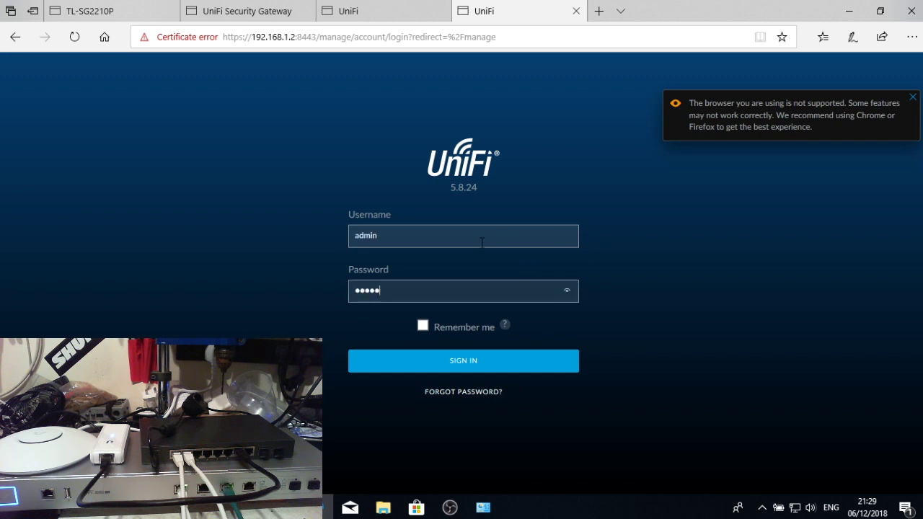
key(Return)
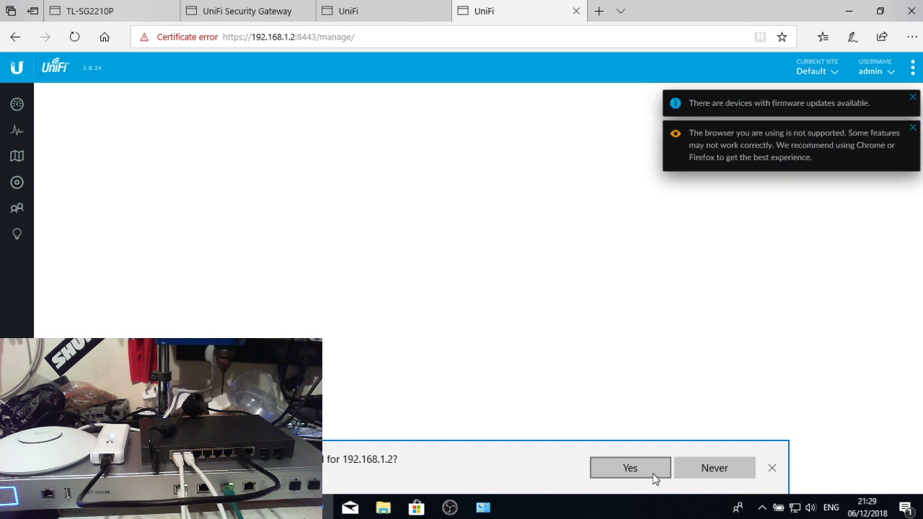
click(653, 473)
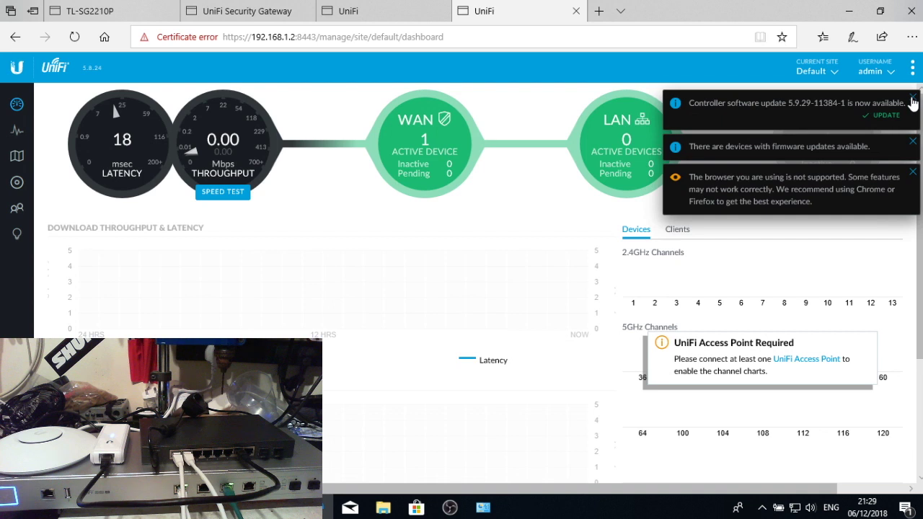
click(910, 98)
- Dismiss the firmware-update and unsupported-browser notices on the controller dashboard
click(910, 98)
click(910, 99)
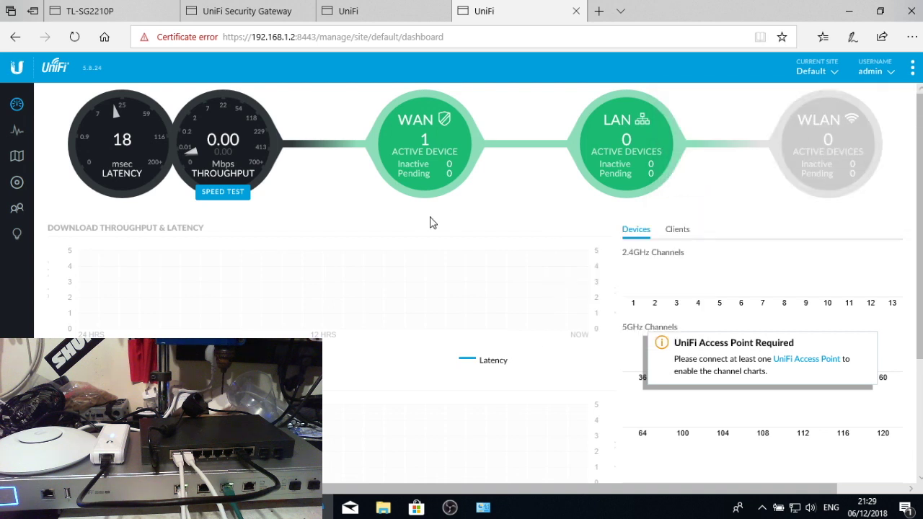
mouse_move(440, 229)
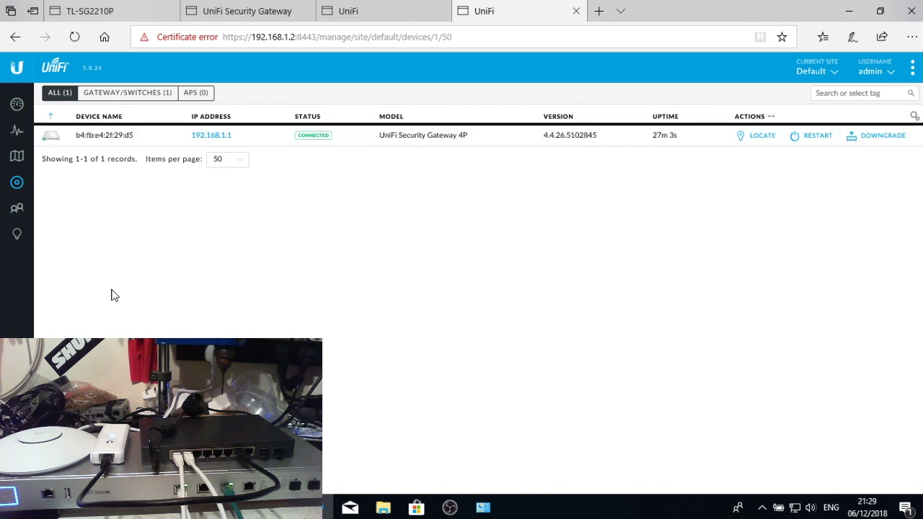
click(450, 508)
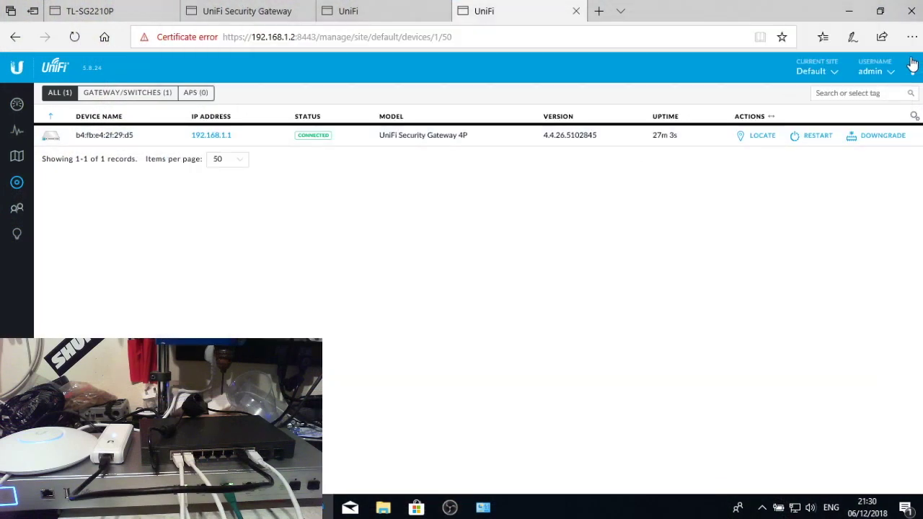
click(913, 66)
- Set the interface refresh rate to 15 seconds, save, and return to the devices list
click(848, 110)
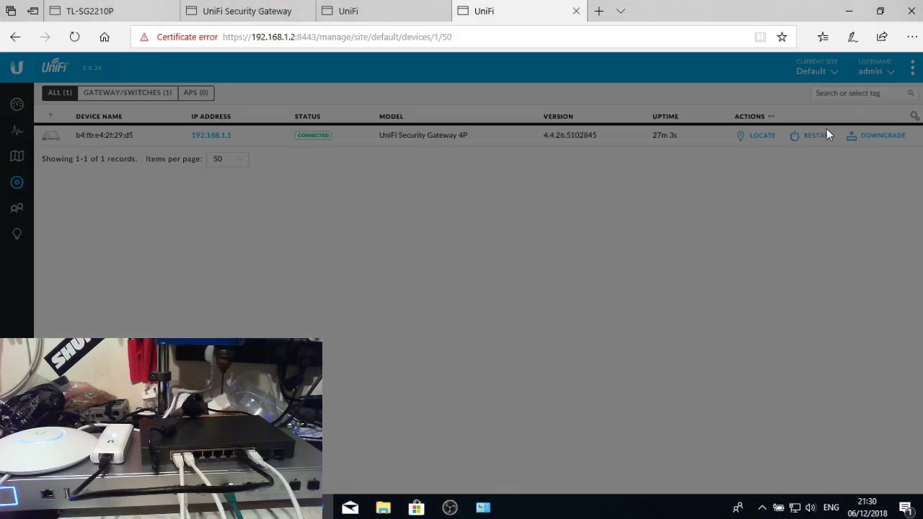
click(539, 366)
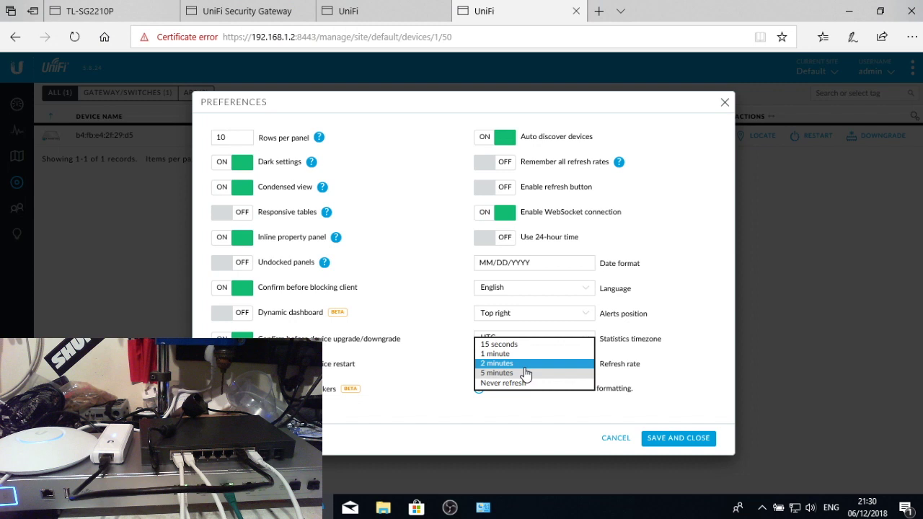
click(520, 345)
click(678, 439)
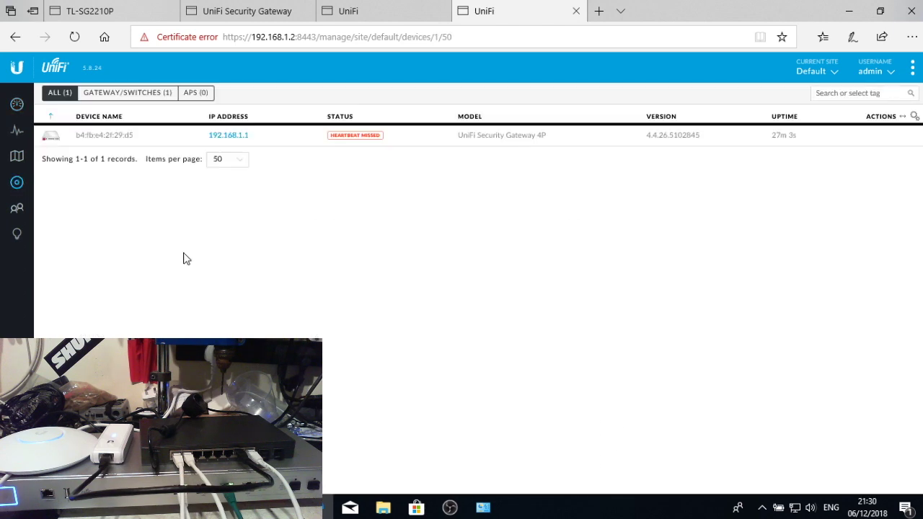
click(16, 105)
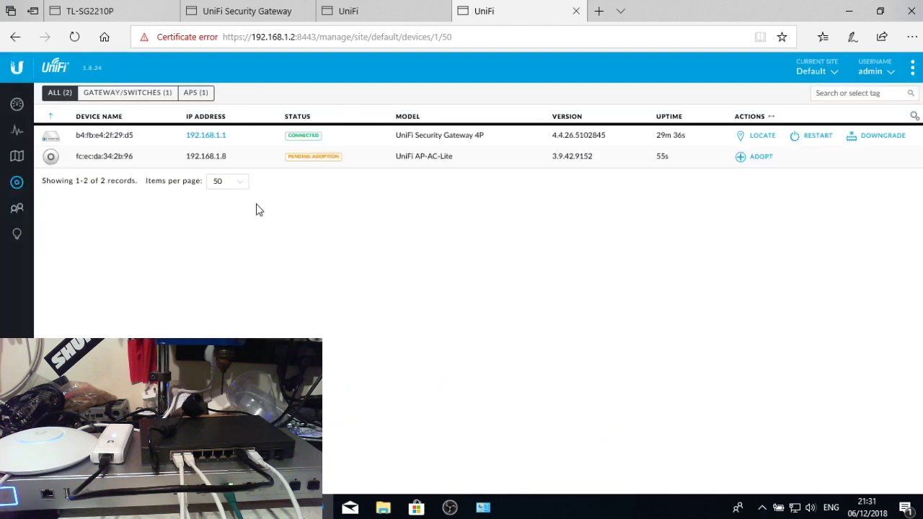
- Set the security gateway's alias to USG-PRO in its Config settings and close the properties panel
click(161, 145)
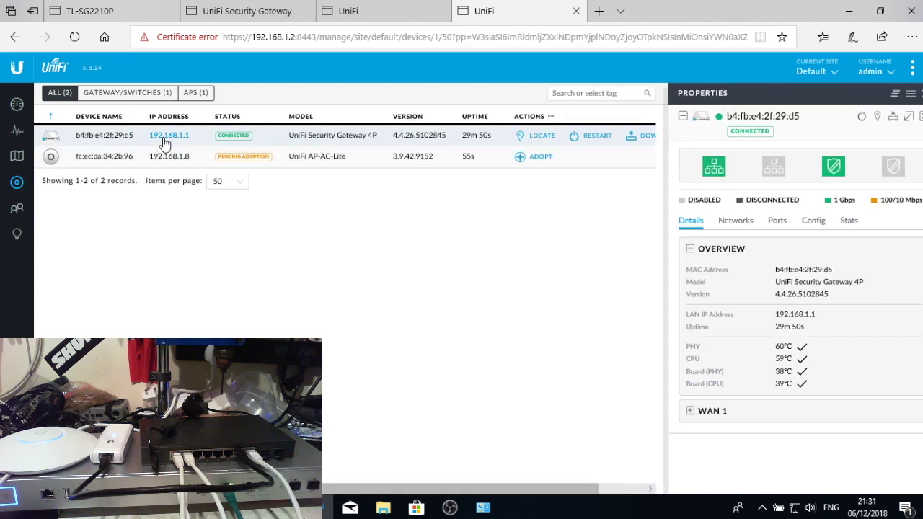
click(801, 221)
click(721, 319)
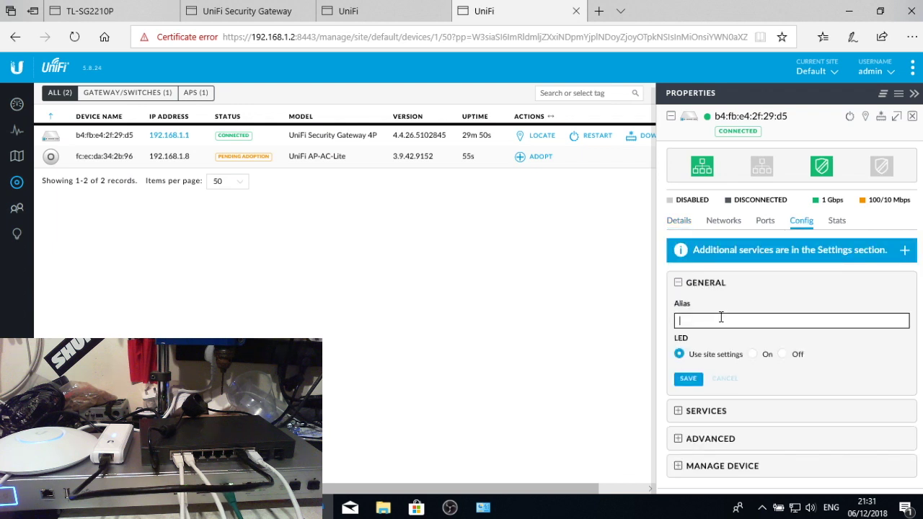
text(USG-PRO)
key(Return)
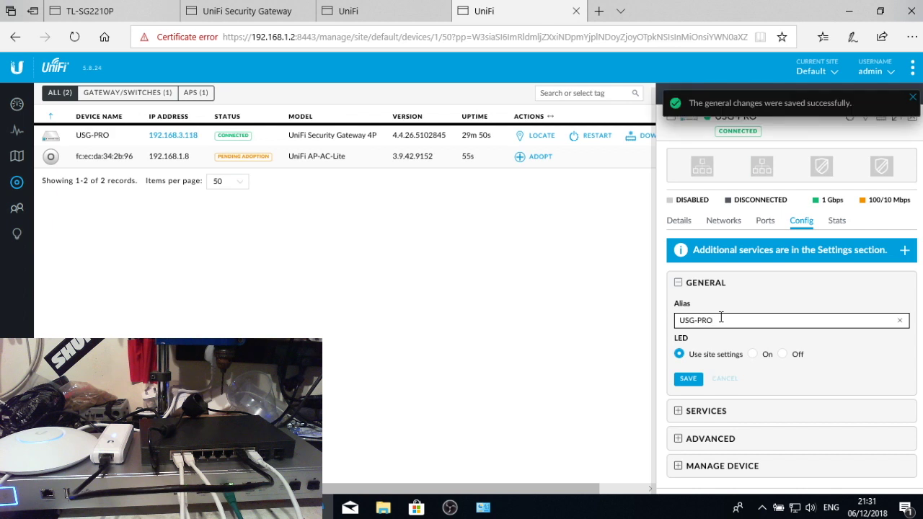
click(913, 98)
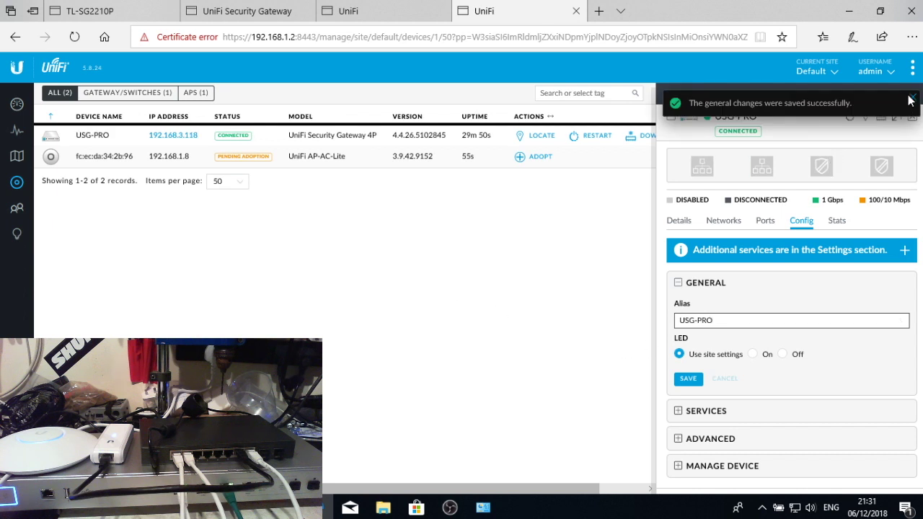
click(912, 117)
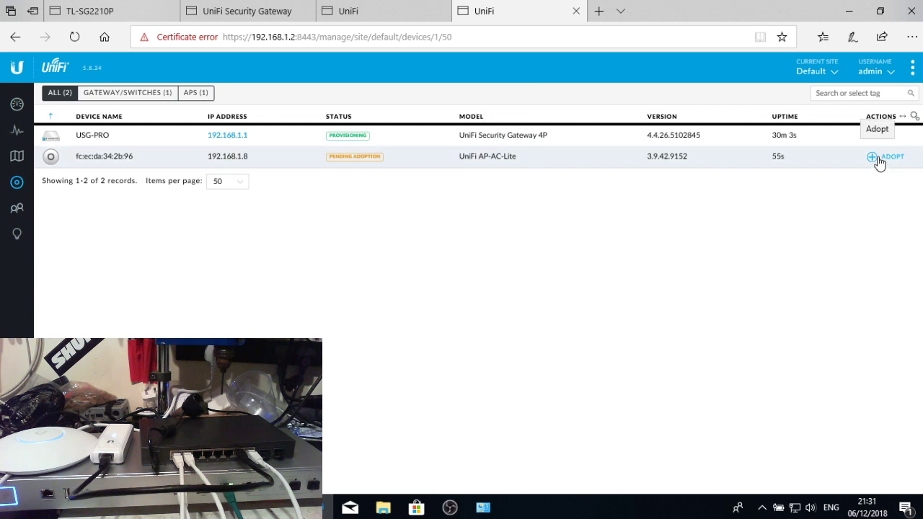
- Adopt the UniFi AP-AC-Lite access point and go to the Site settings
click(878, 157)
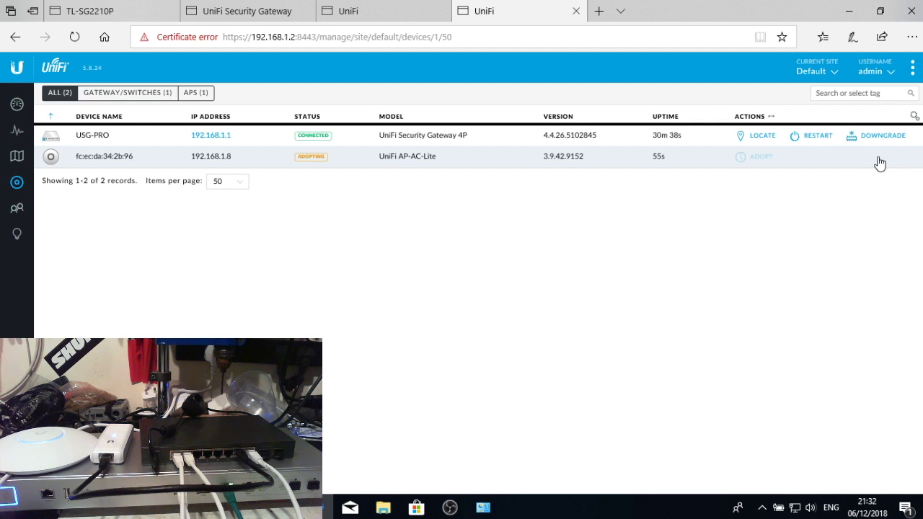
key(ctrl+a)
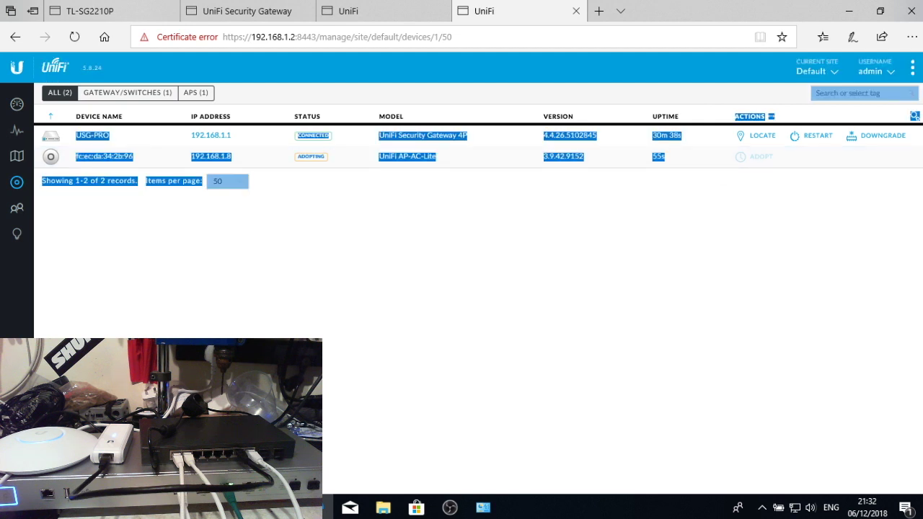
click(16, 472)
- Change the Site Name from Default to M and apply the changes
click(300, 245)
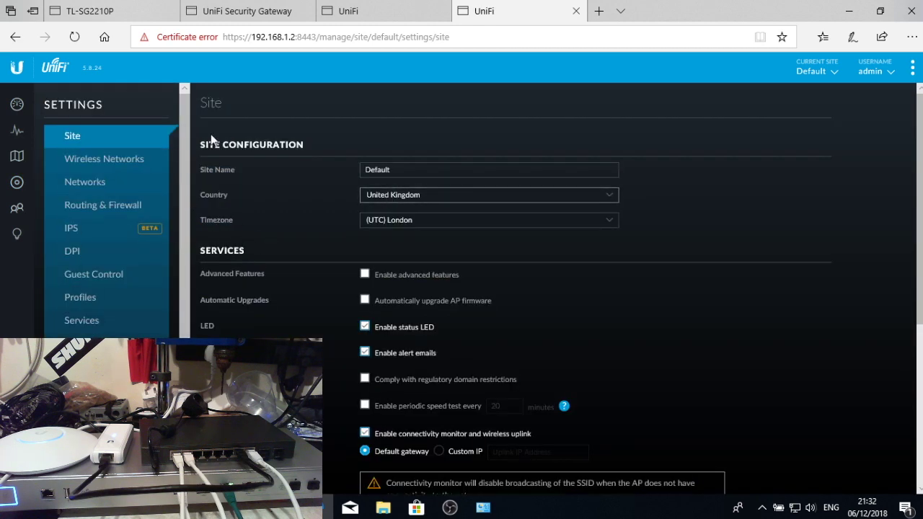
click(433, 168)
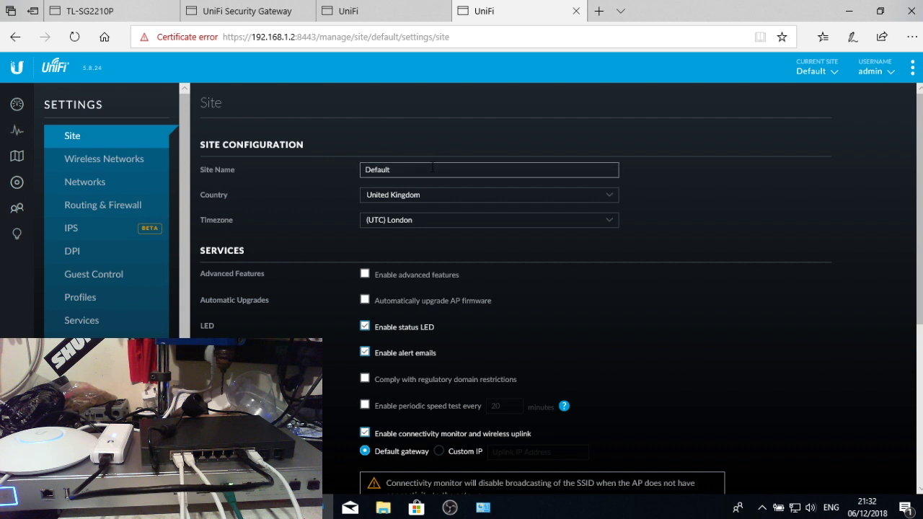
double_click(432, 168)
text(M)
click(753, 258)
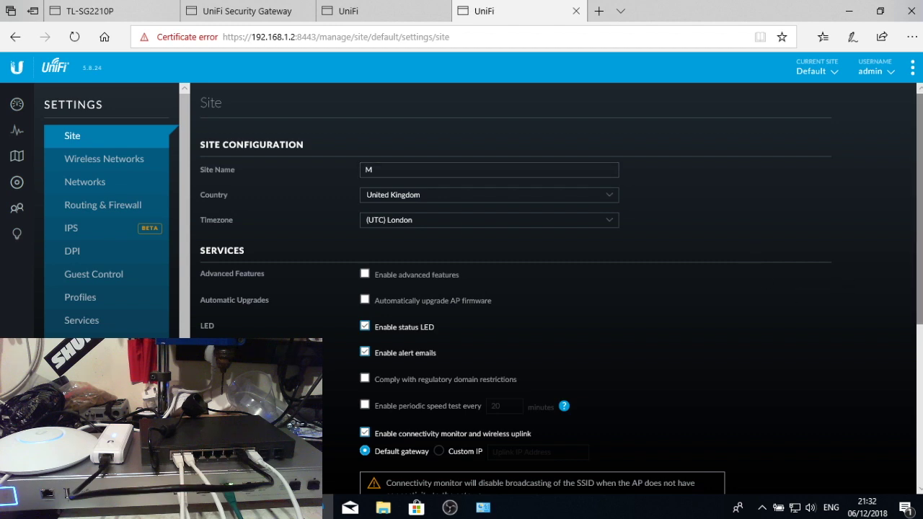
scroll(912, 274, down, 1)
scroll(920, 269, down, 3)
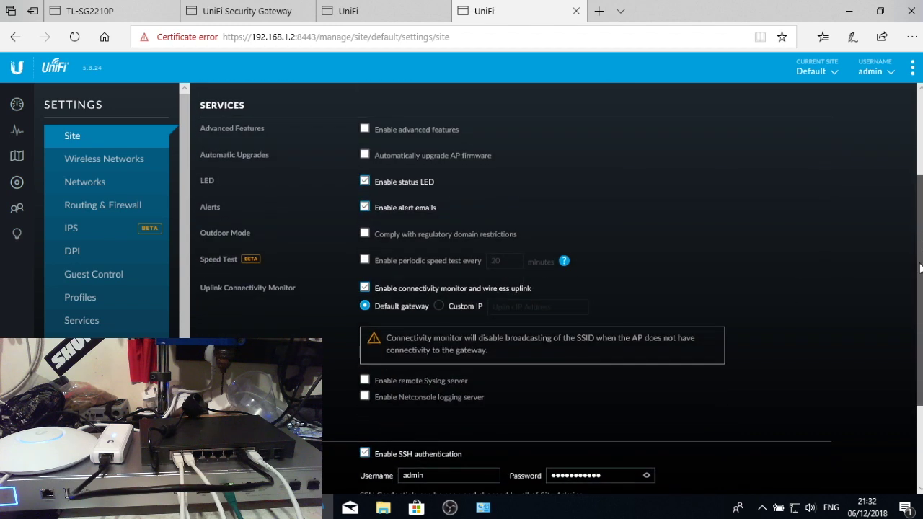
drag(921, 268, 921, 347)
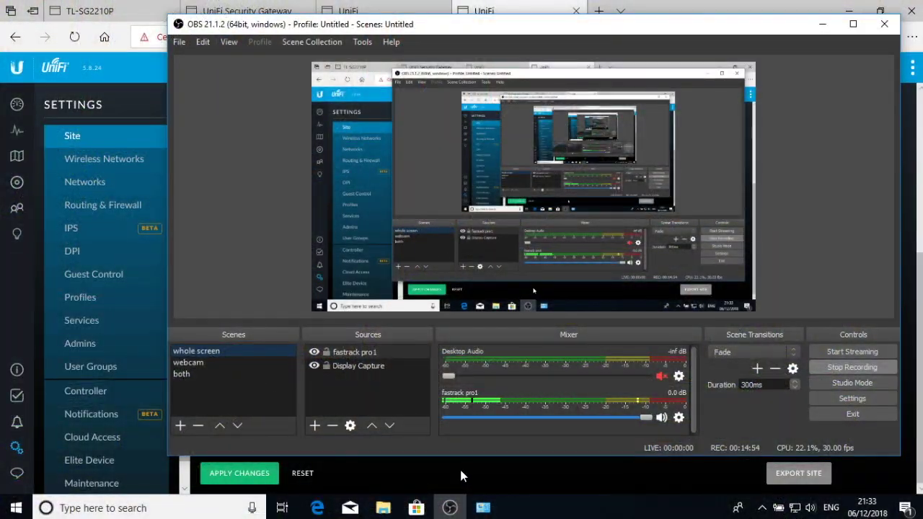
key(alt+Tab)
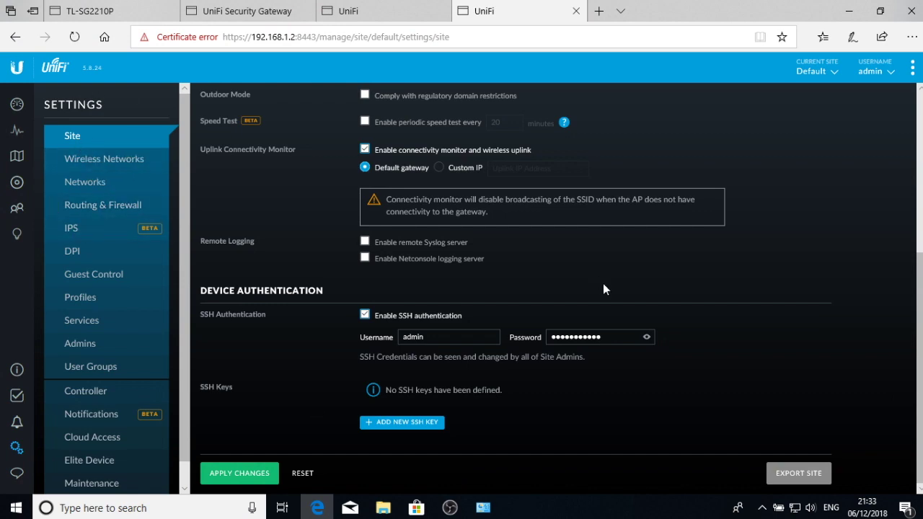
scroll(772, 361, up, 5)
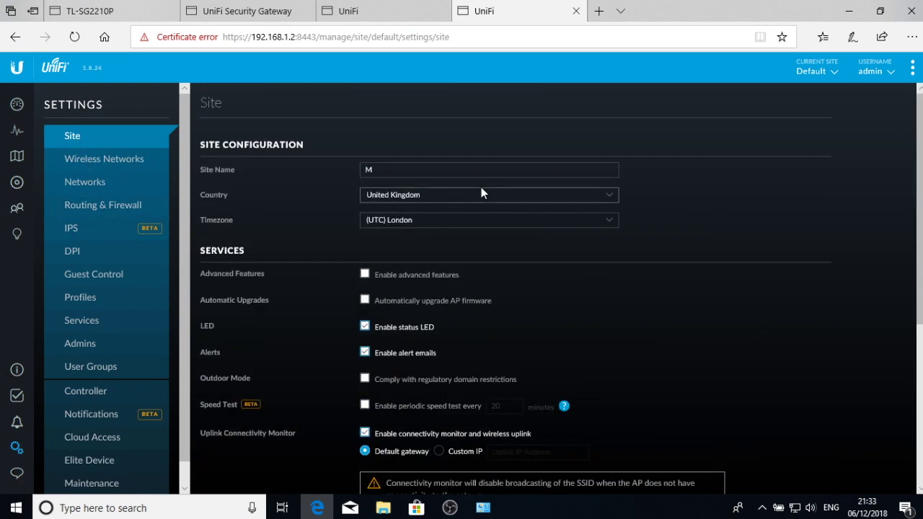
scroll(665, 372, down, 5)
click(249, 472)
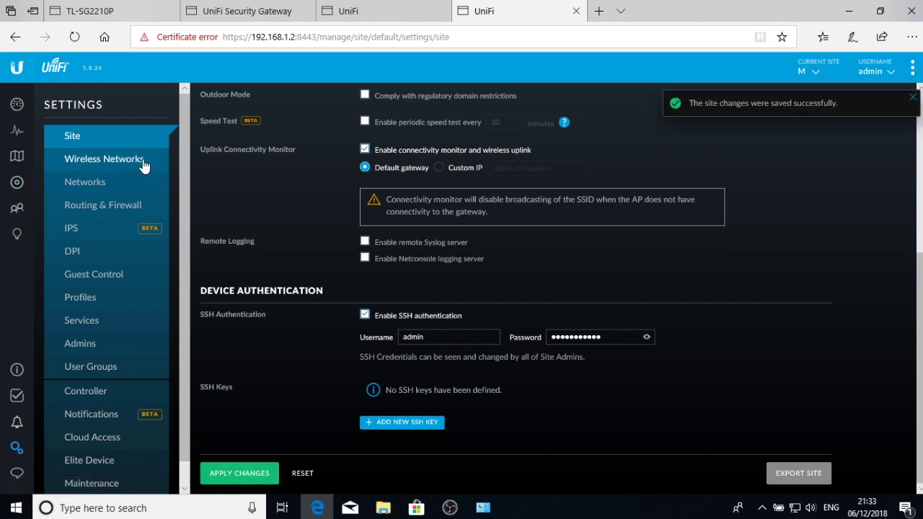
- Confirm M is now the current site in the sites dropdown, then open Networks settings
click(812, 75)
click(814, 73)
click(817, 71)
click(817, 72)
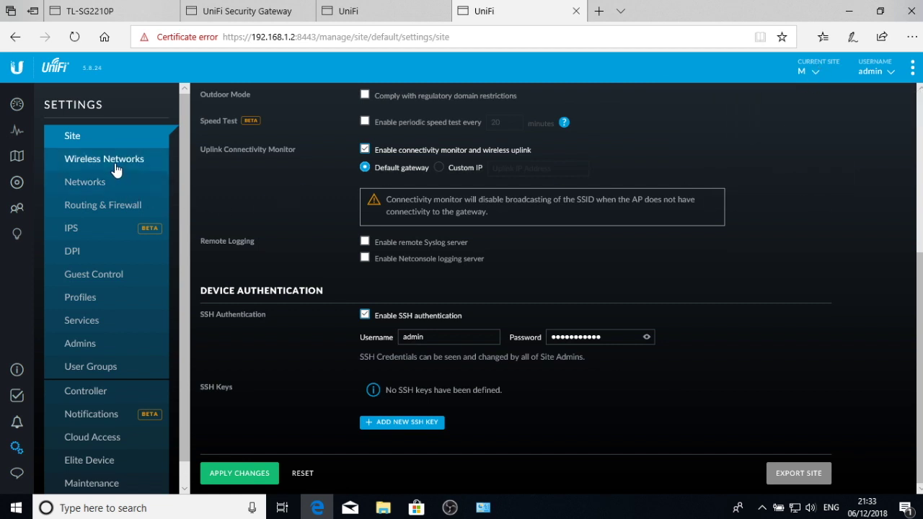
click(69, 182)
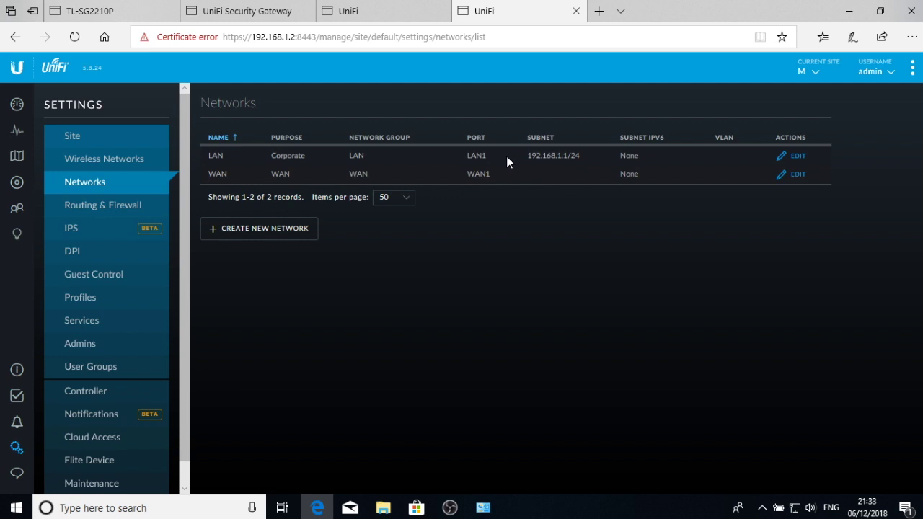
- Keep the WAN network's IPv4 connection type as Using DHCP and go back to the networks list
click(782, 175)
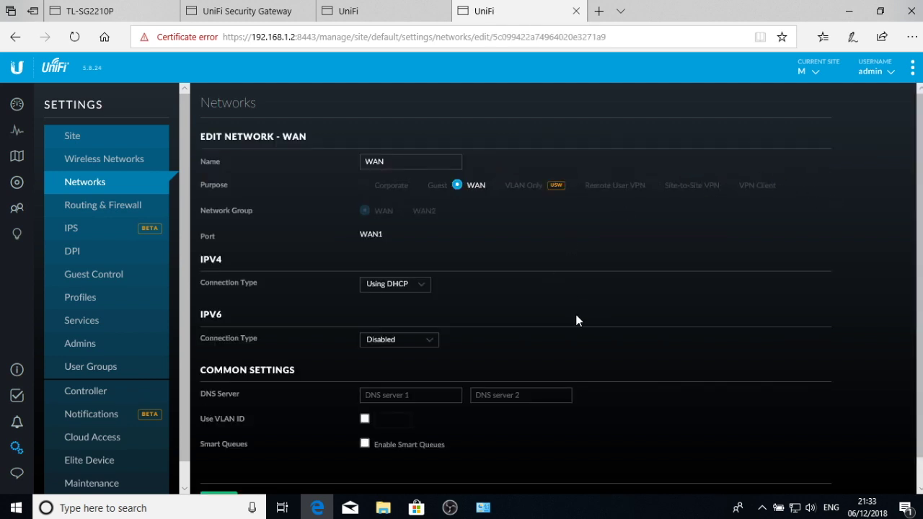
click(415, 288)
click(414, 295)
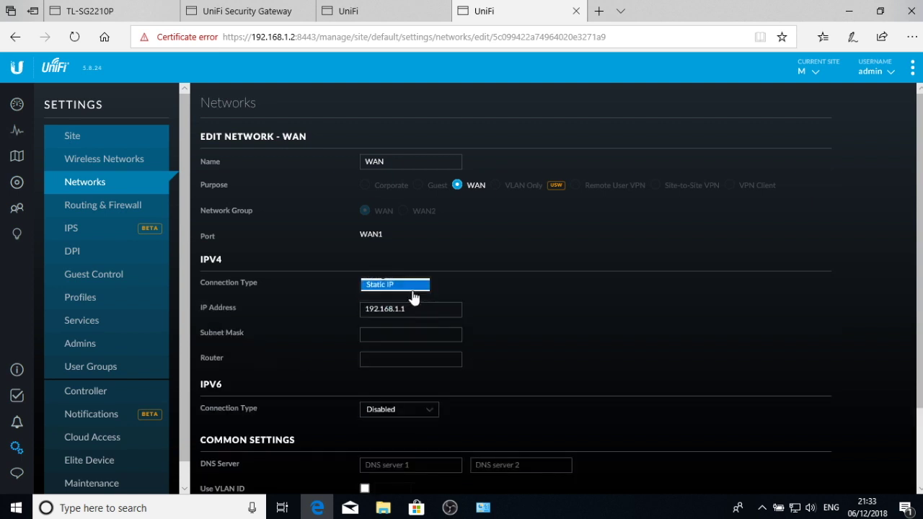
click(414, 289)
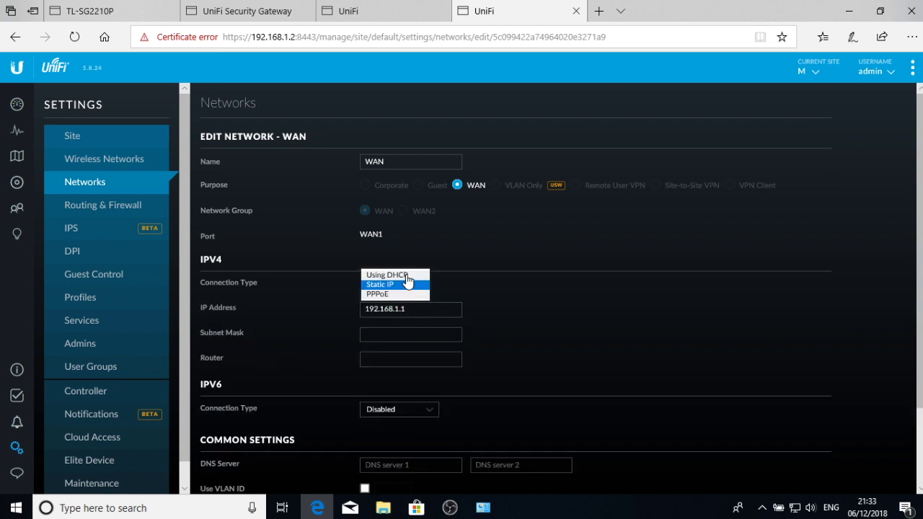
click(404, 273)
scroll(595, 343, down, 1)
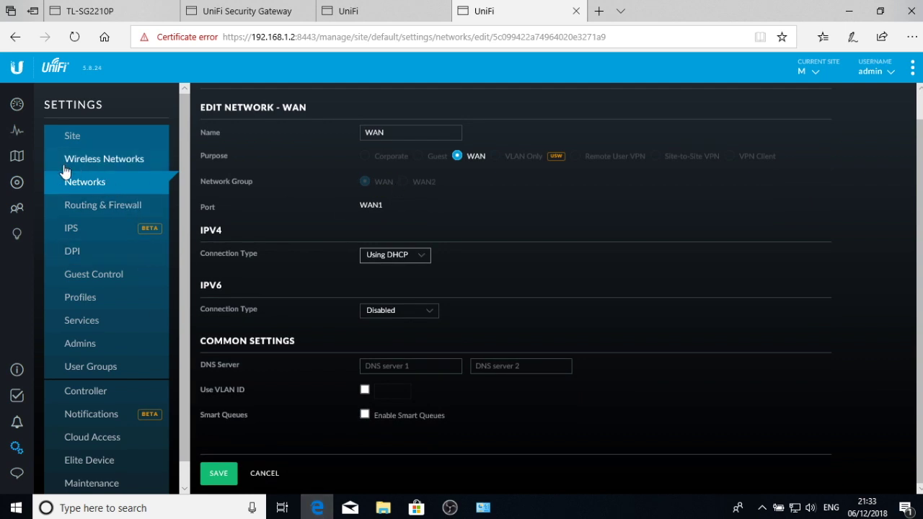
click(262, 475)
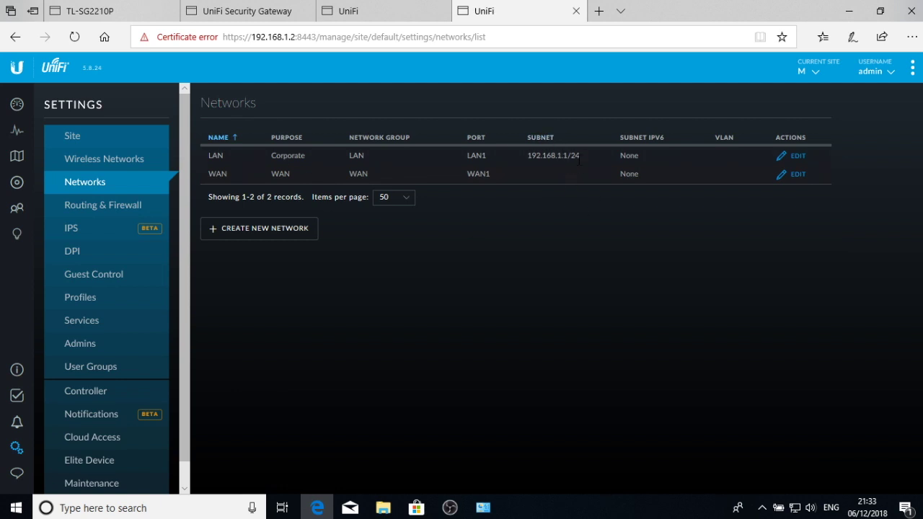
drag(583, 155, 521, 160)
- Edit the LAN network and change its domain name from localdomain to m
click(521, 159)
click(797, 157)
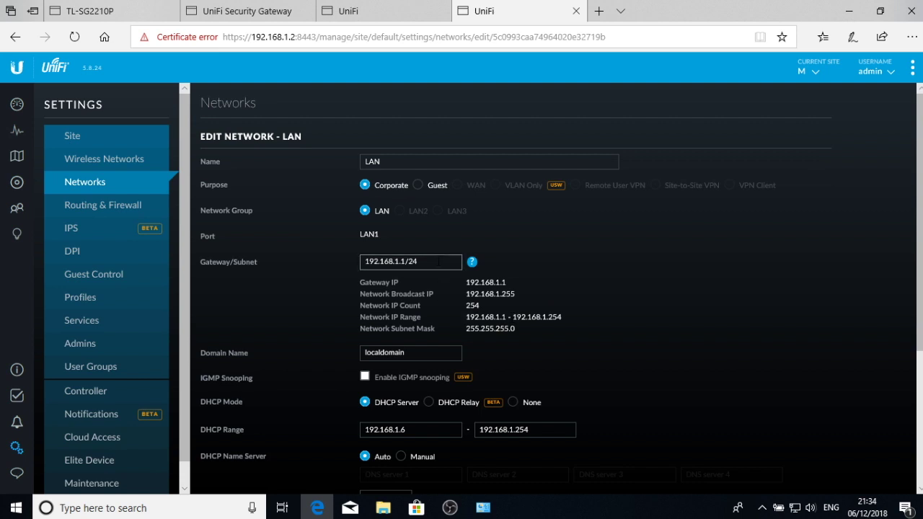
scroll(606, 274, down, 3)
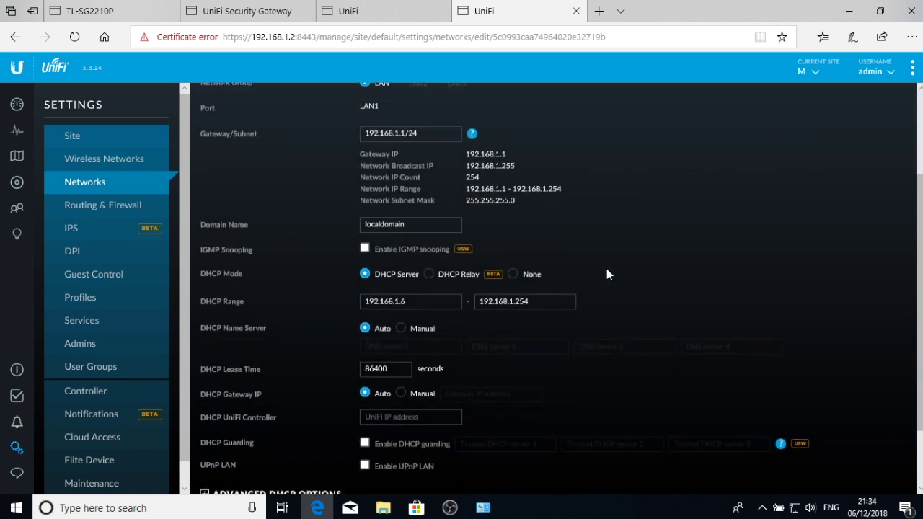
scroll(404, 210, up, 3)
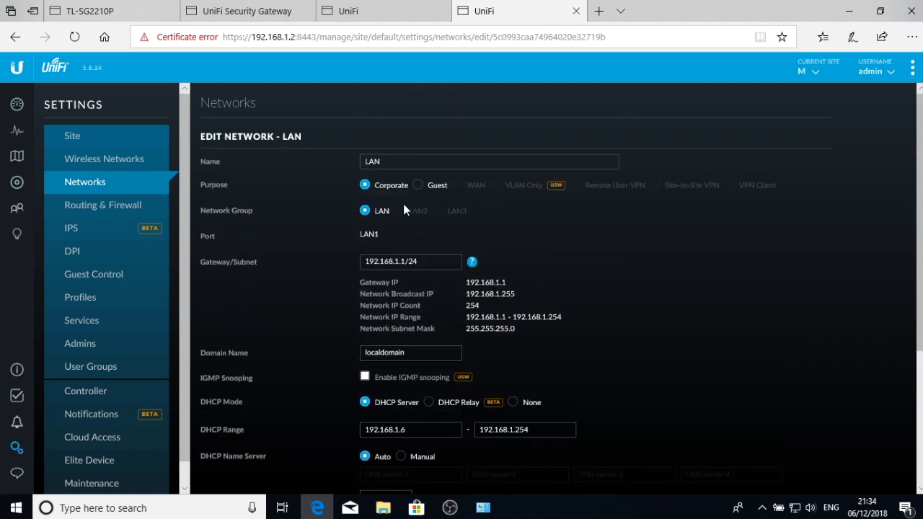
scroll(488, 224, down, 3)
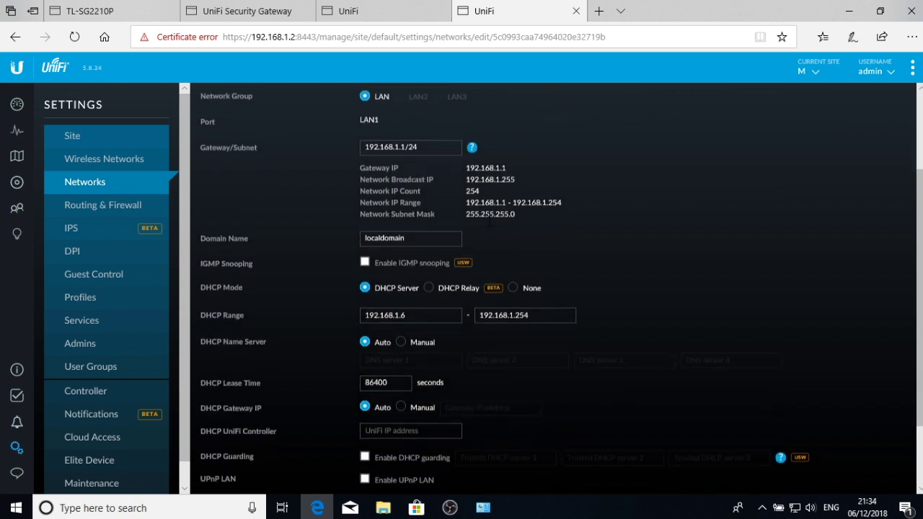
scroll(490, 221, down, 2)
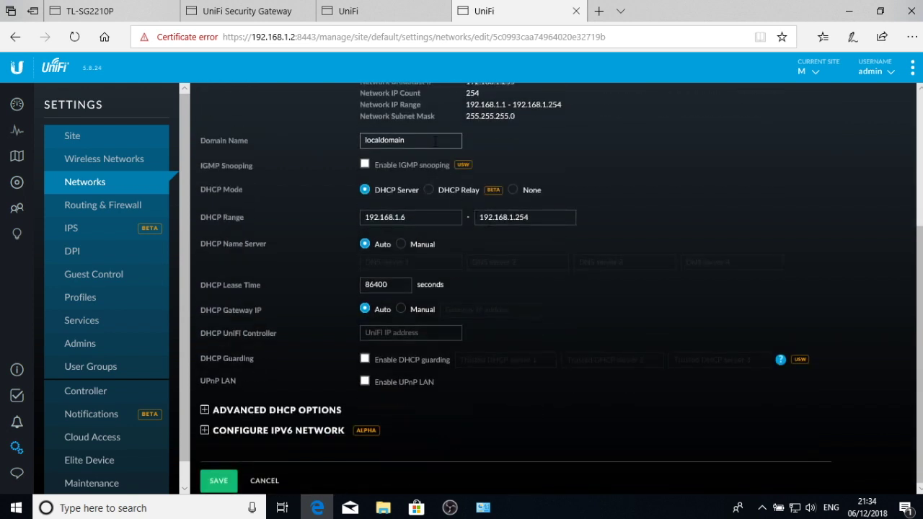
double_click(436, 140)
text(m)
click(556, 154)
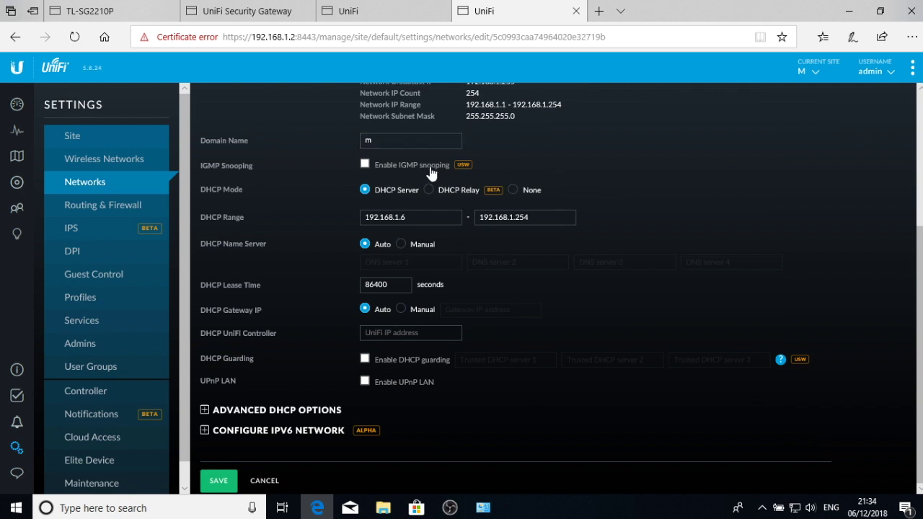
- Set the LAN DHCP range to 192.168.1.50–192.168.1.199
mouse_move(457, 167)
click(416, 217)
key(BackSpace)
text(50)
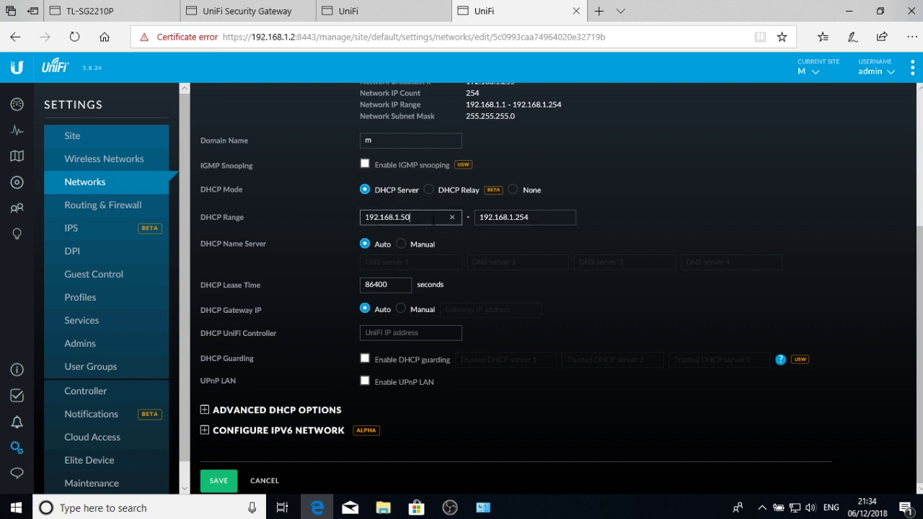
click(534, 217)
key(BackSpace)
key(BackSpace)
key(BackSpace)
key(BackSpace)
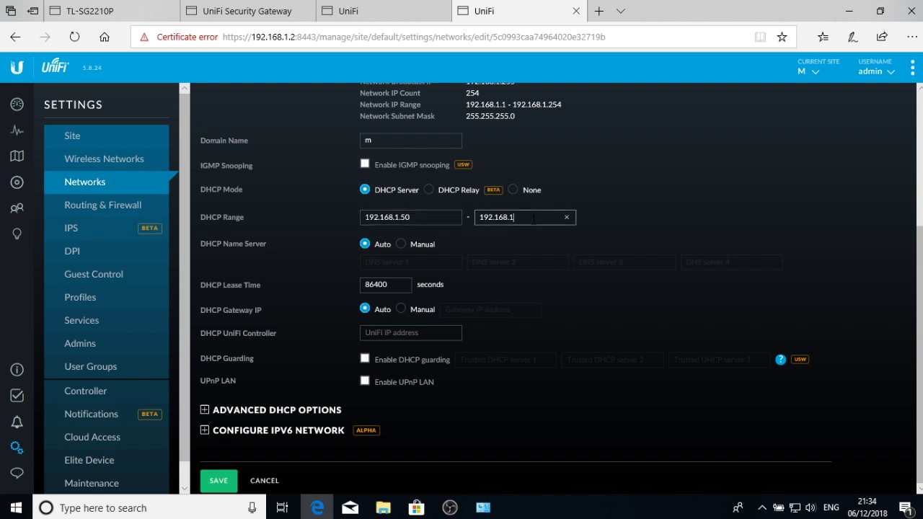
text(.199)
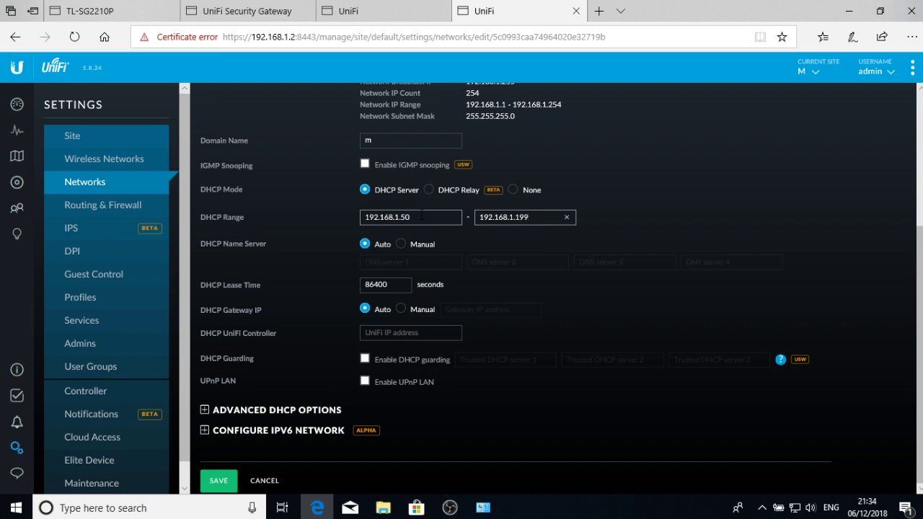
click(421, 215)
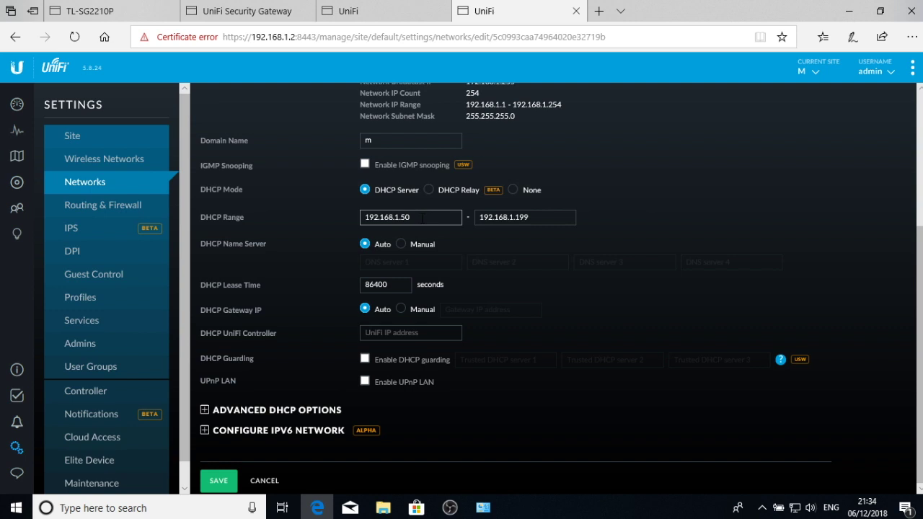
click(404, 286)
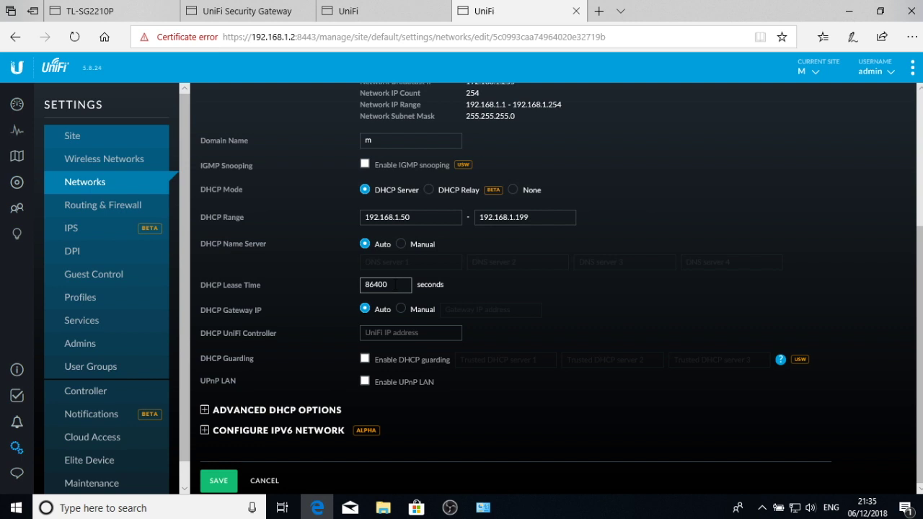
- Enter 192.168.1.2 as the LAN's DHCP UniFi Controller address
click(496, 297)
click(390, 332)
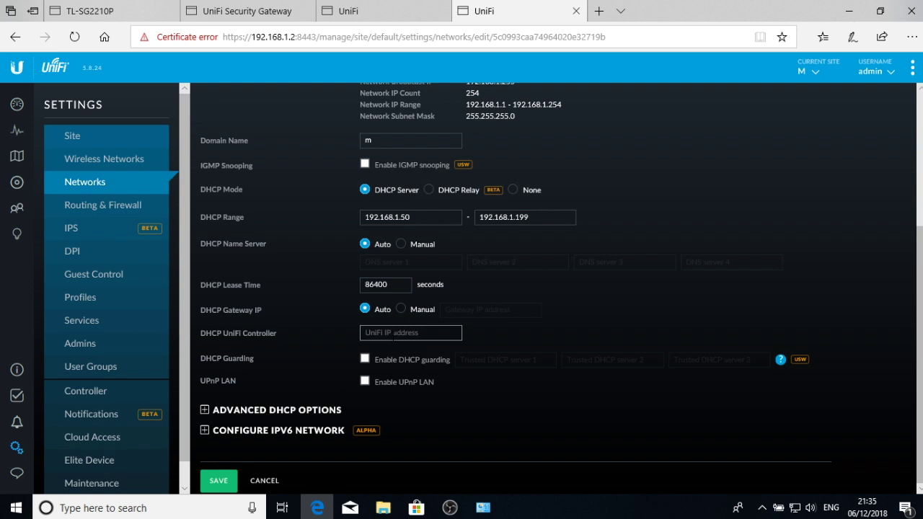
text(192.168.1.2)
click(537, 332)
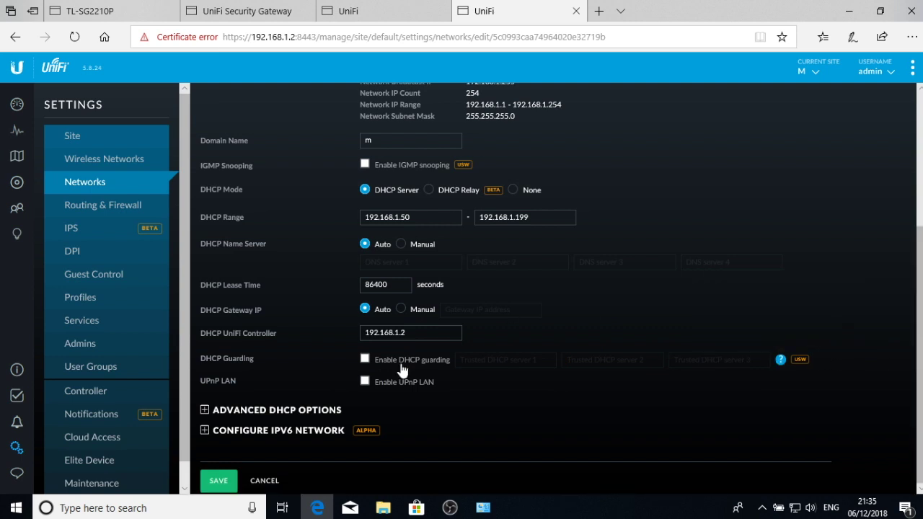
- Expand Advanced DHCP Options and Configure IPv6 Network, then save the LAN network
click(244, 412)
scroll(514, 347, down, 2)
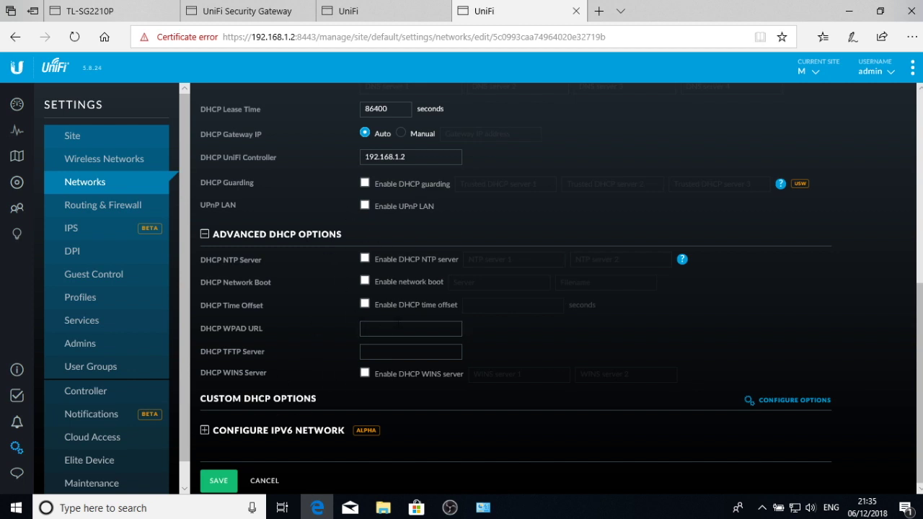
click(205, 430)
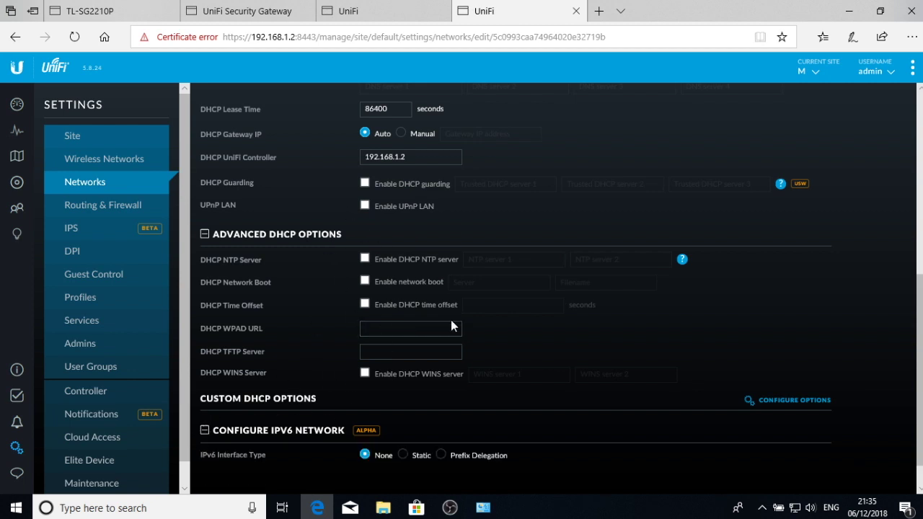
scroll(451, 321, down, 1)
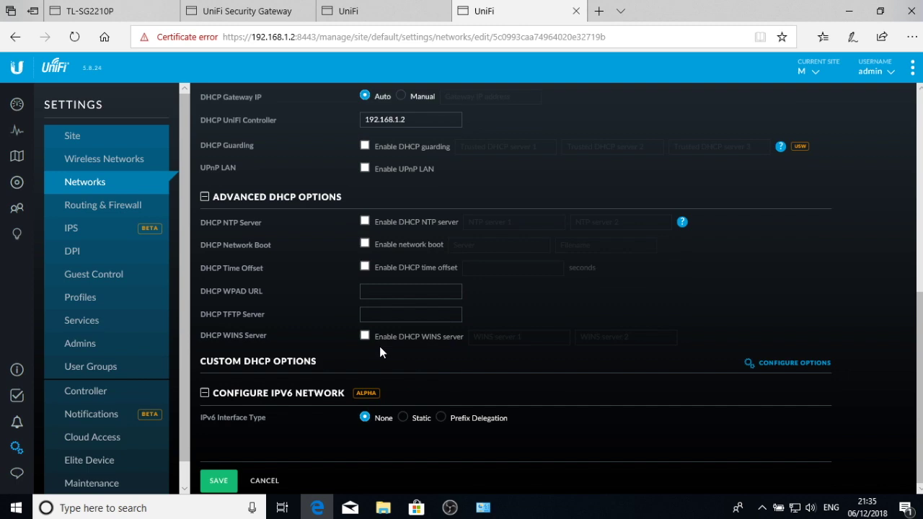
scroll(284, 243, up, 15)
scroll(285, 258, down, 15)
click(224, 481)
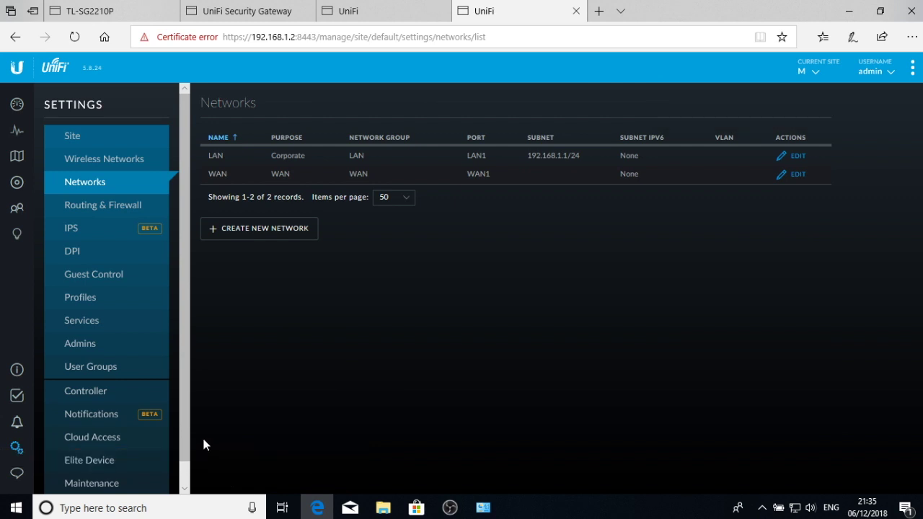
click(276, 229)
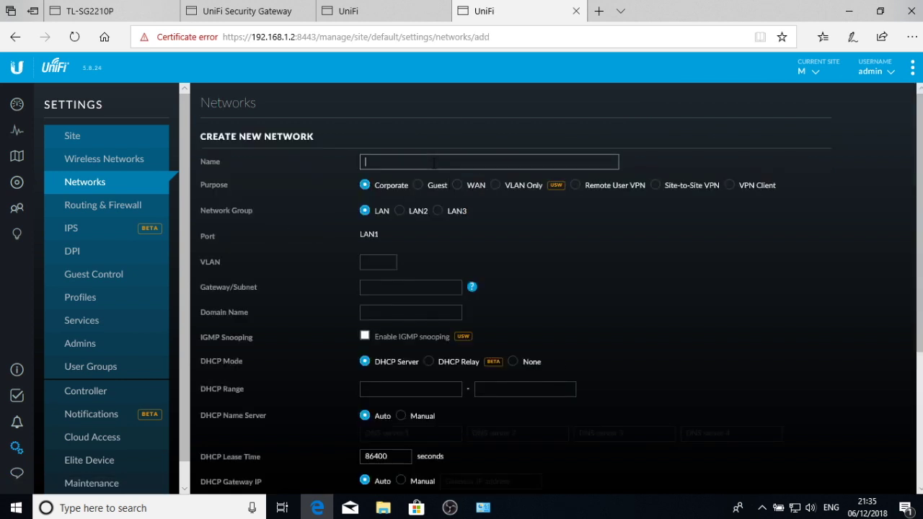
- Name the new network Wifi, on VLAN 2 with gateway/subnet 192.168.2.1/24
text(Wifi)
click(366, 264)
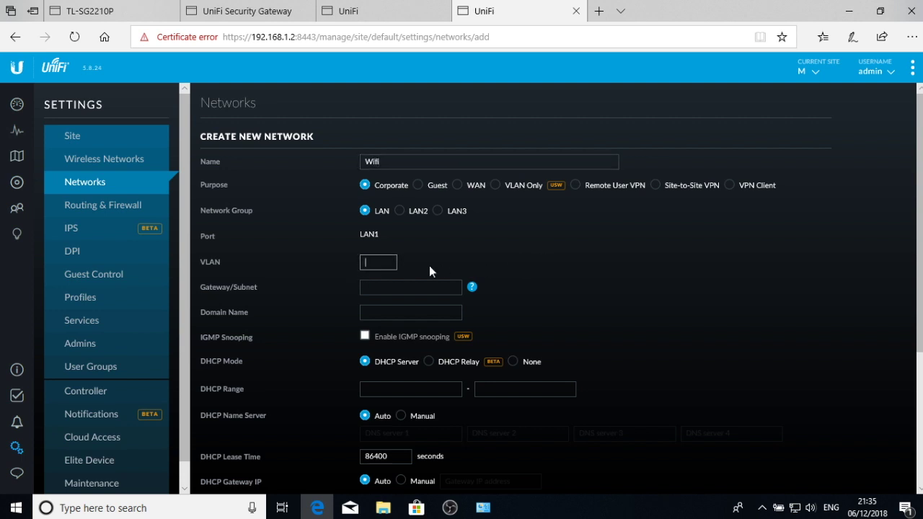
text(2)
click(407, 287)
click(408, 290)
text(192.168.)
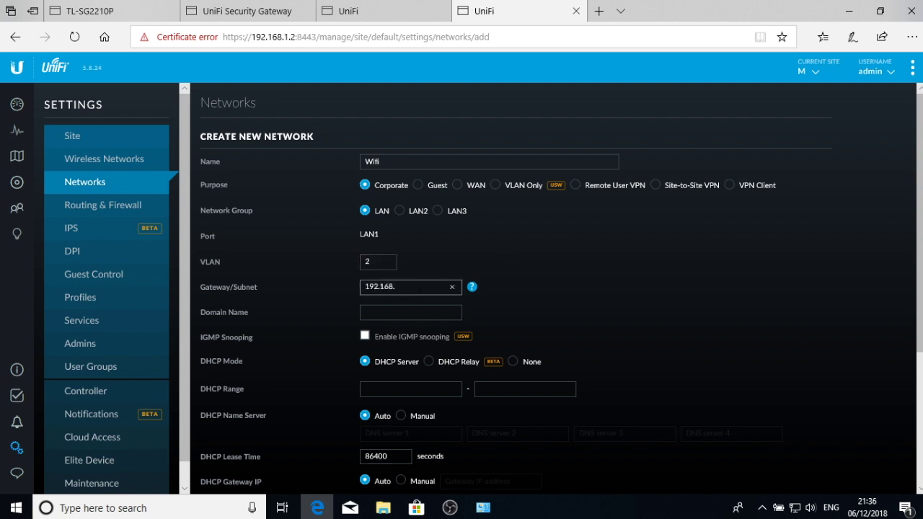
text(1)
key(BackSpace)
text(2.1/24)
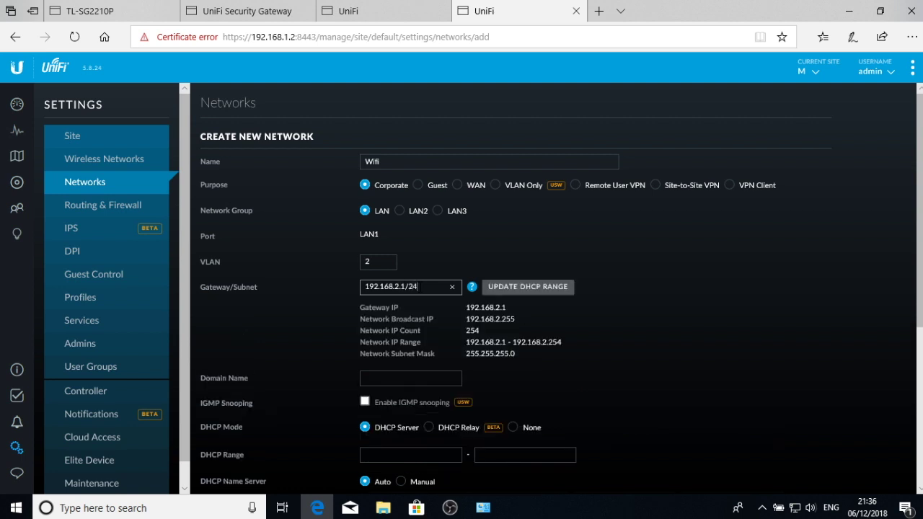
click(667, 292)
- Fill the Wifi network's DHCP range from its subnet and save the network
scroll(670, 300, down, 1)
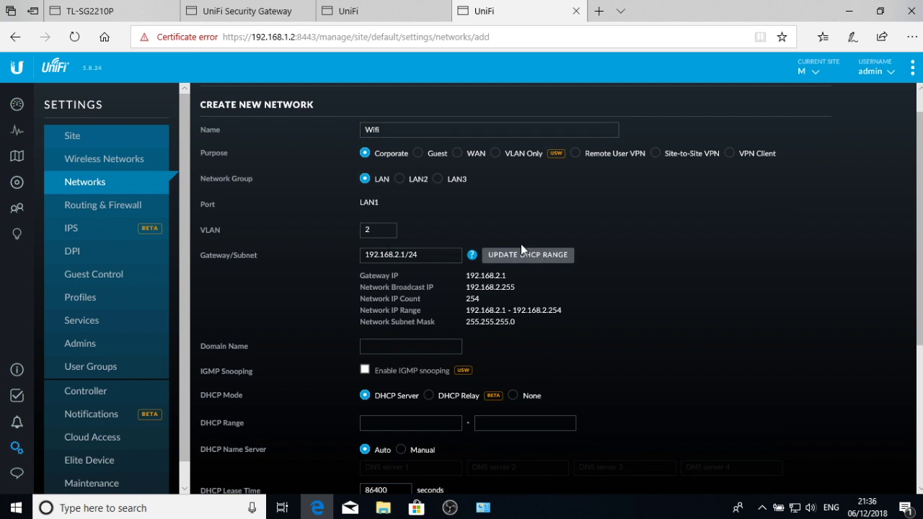
scroll(522, 249, down, 4)
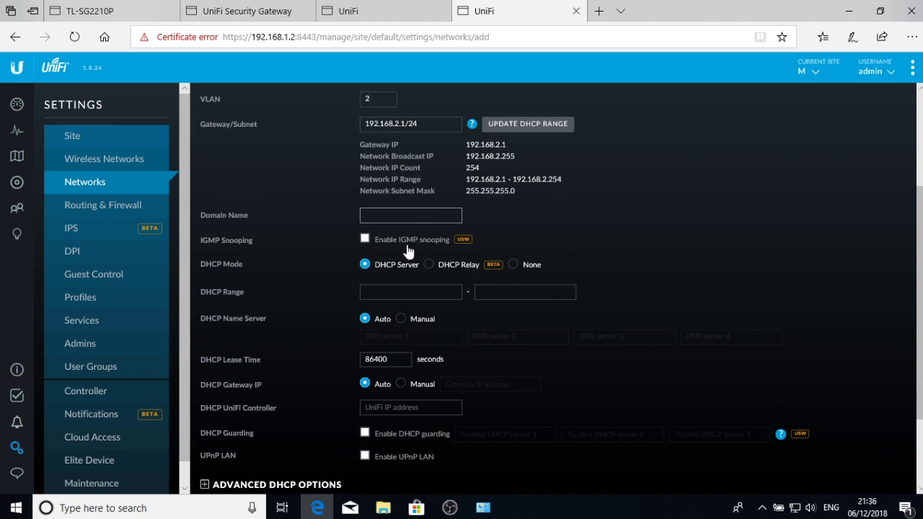
click(380, 290)
text(192.)
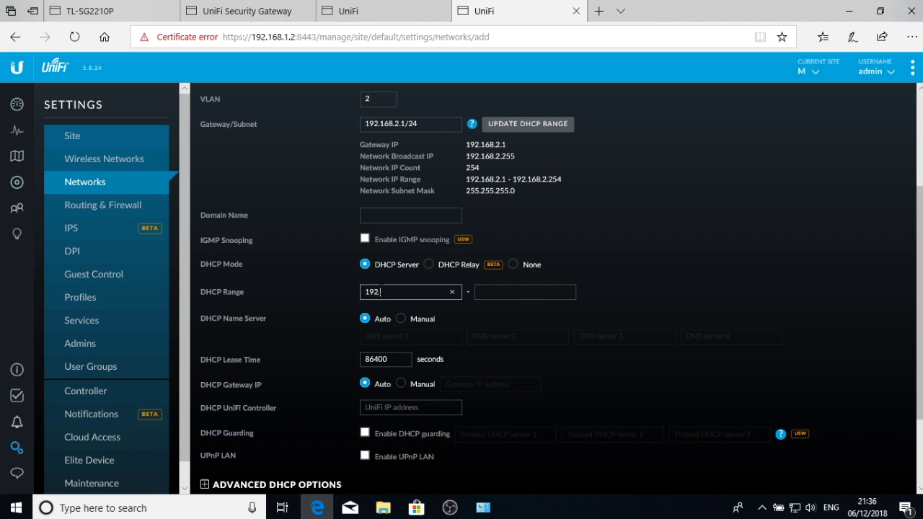
text(16.8)
click(530, 125)
scroll(652, 291, down, 1)
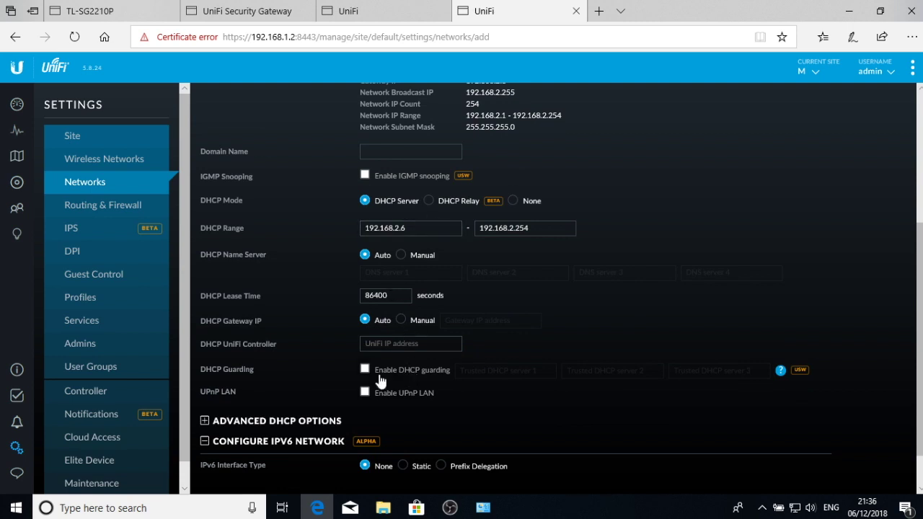
scroll(380, 381, down, 1)
scroll(278, 381, down, 3)
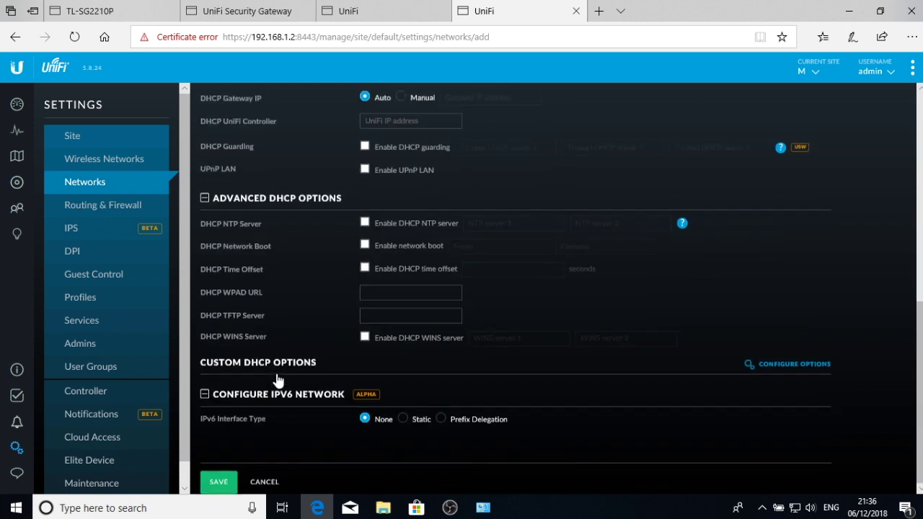
click(266, 390)
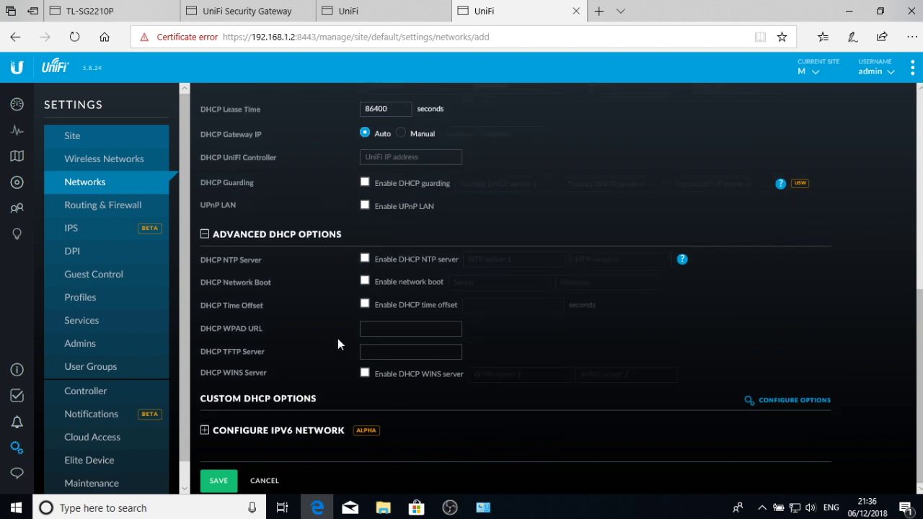
click(266, 431)
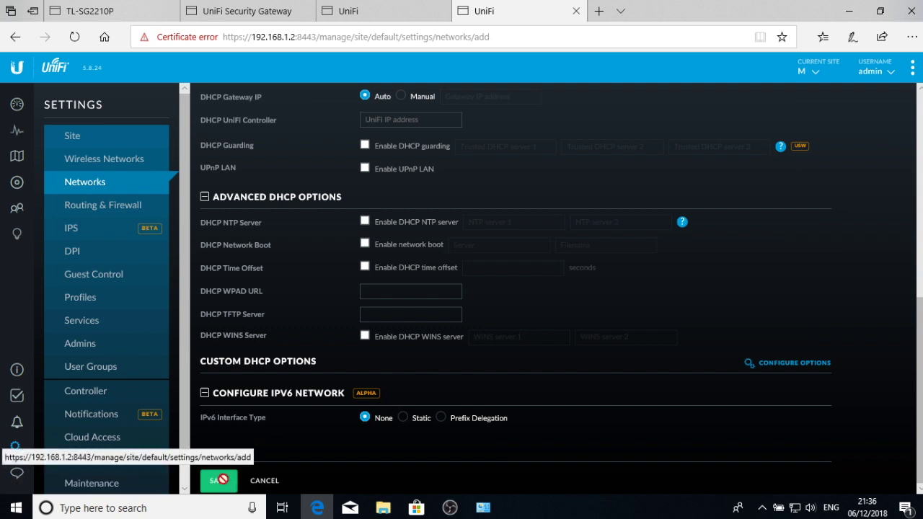
click(223, 479)
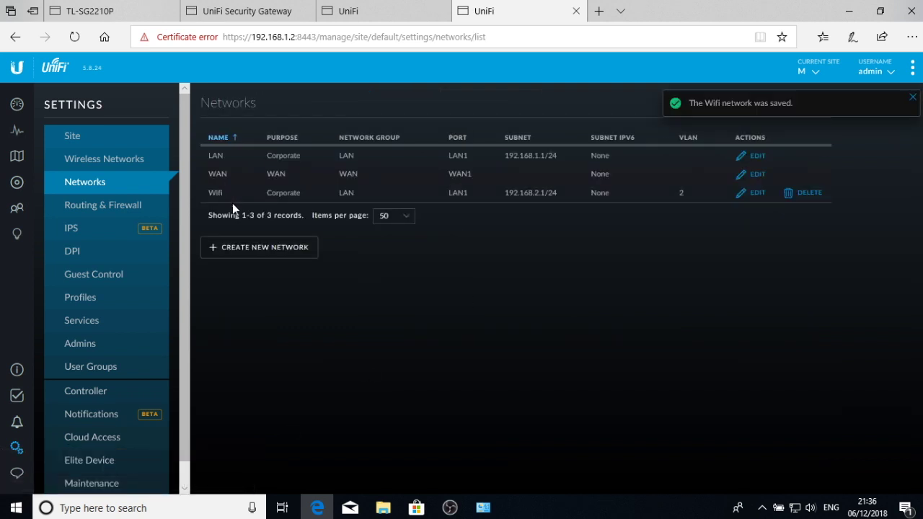
click(241, 250)
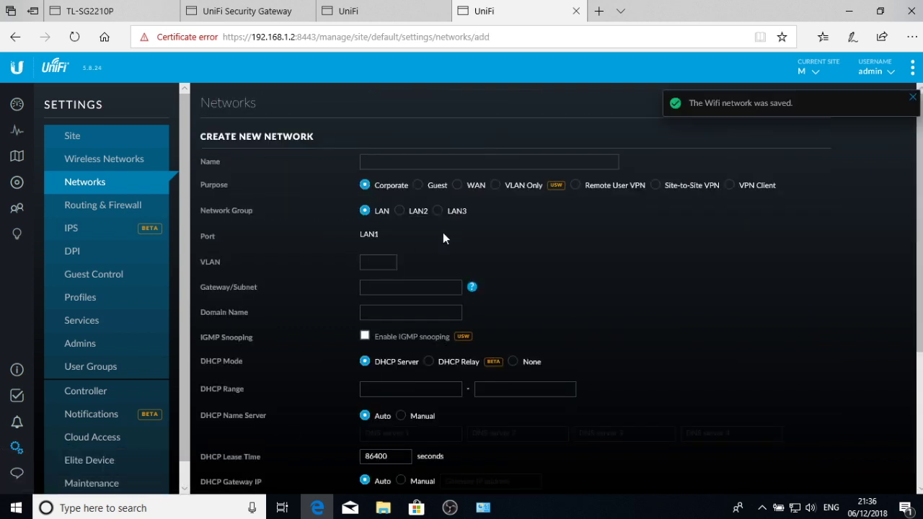
- Name the new network Guest WiFi and set its purpose to Guest
click(393, 162)
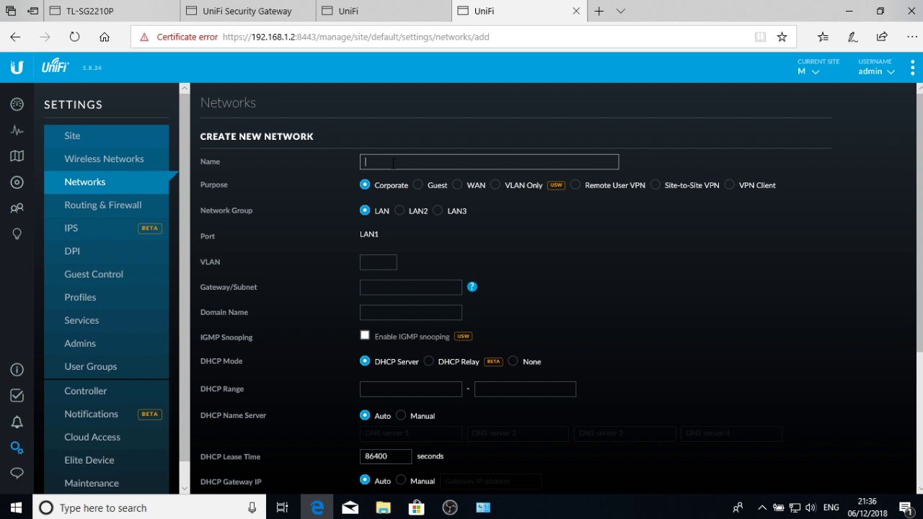
text(Guest WiFi)
click(418, 185)
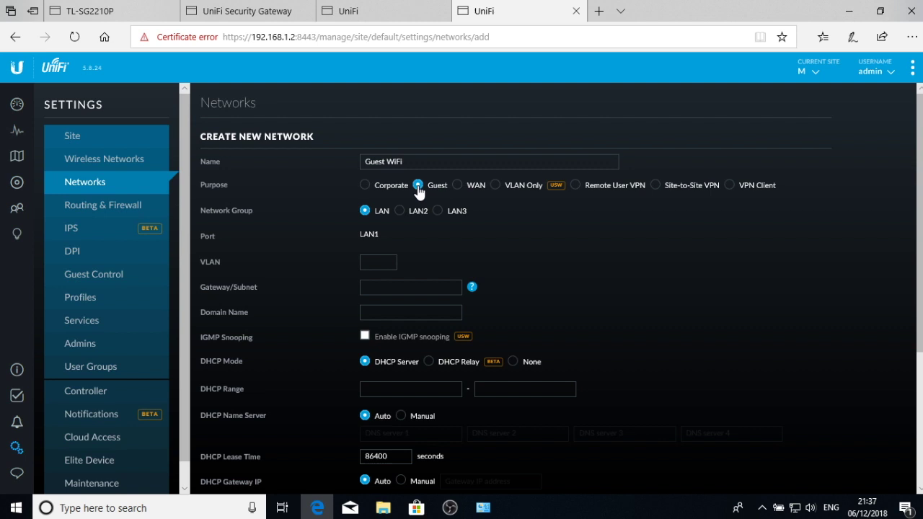
- Give Guest WiFi VLAN 4 and subnet 192.168.4.1/24, update its DHCP range, and save
scroll(535, 249, down, 1)
click(390, 230)
text(4)
click(396, 251)
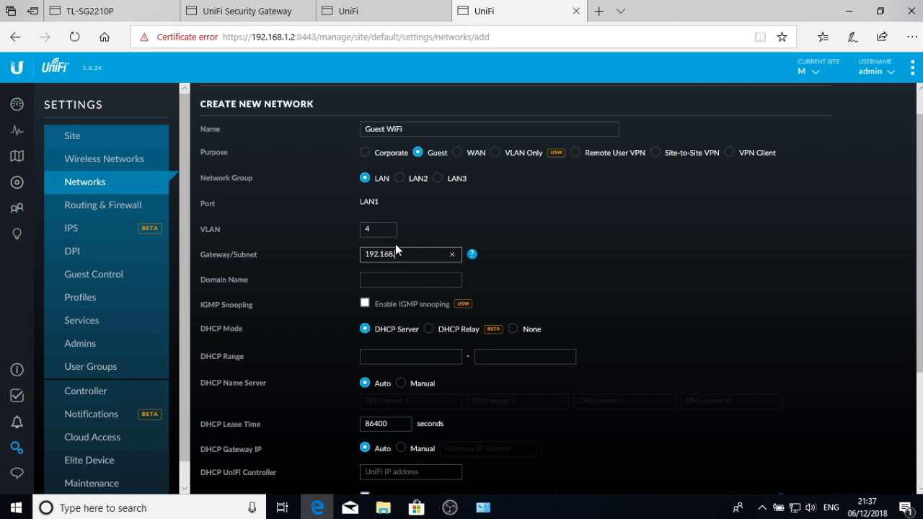
text(192.168.4.1/24)
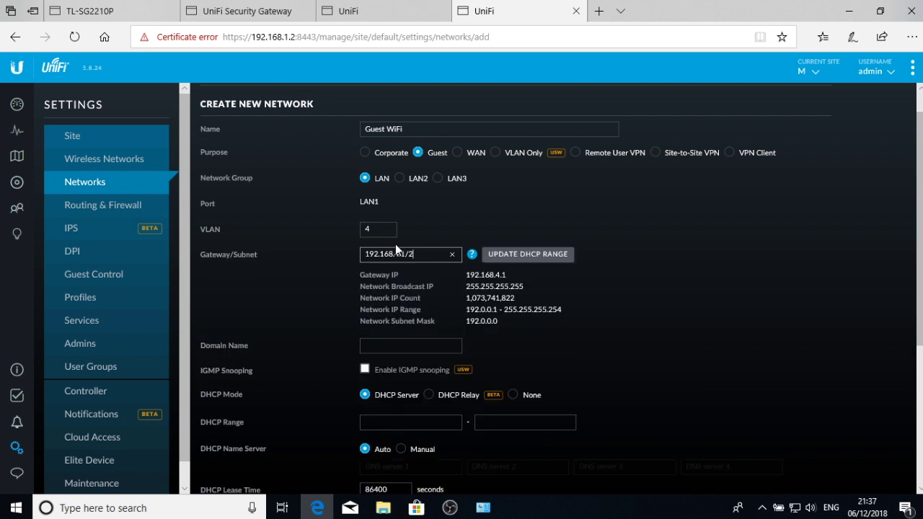
click(554, 255)
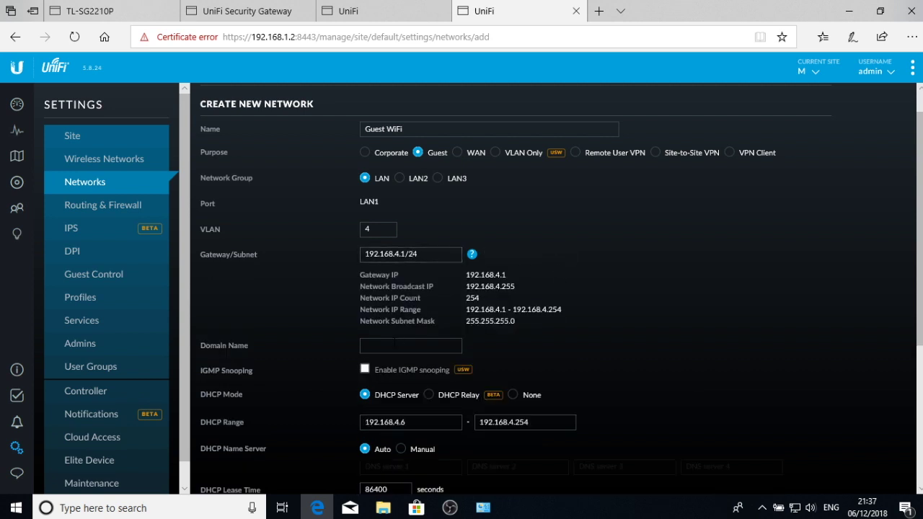
scroll(607, 351, down, 2)
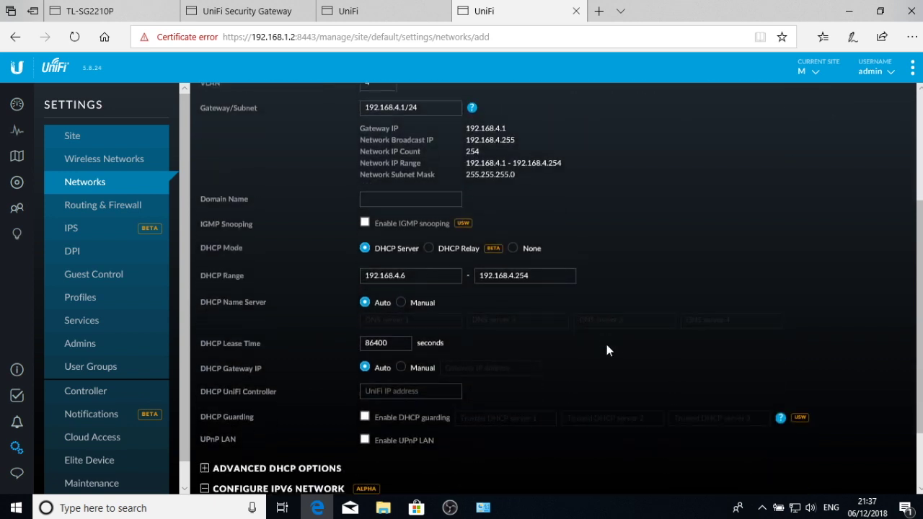
scroll(607, 350, down, 1)
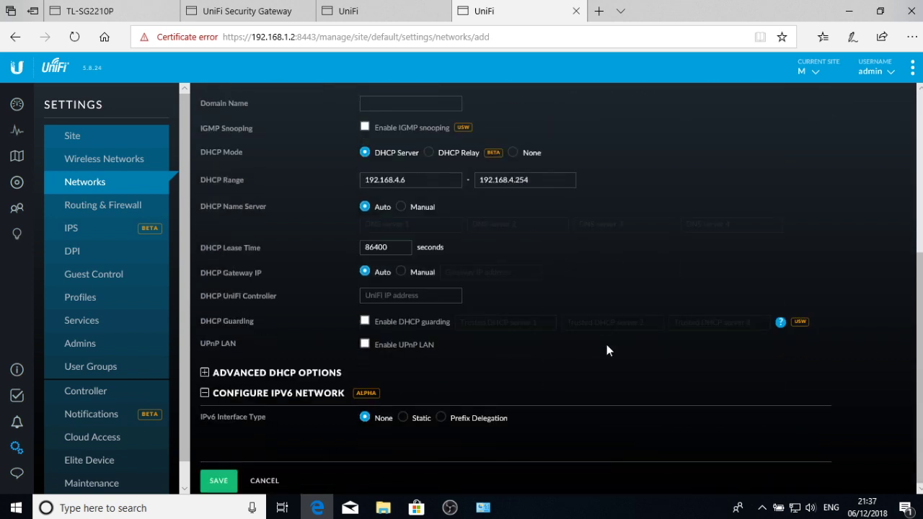
click(219, 480)
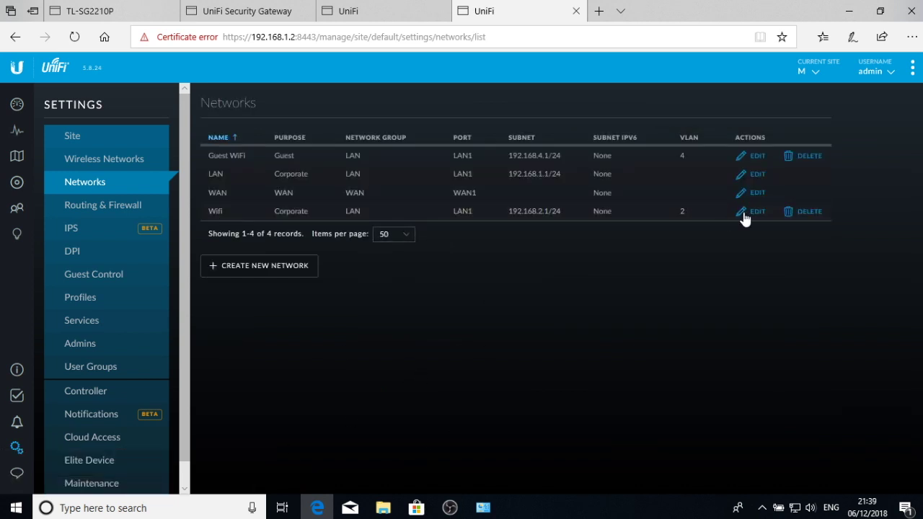
- Correct the Wifi network's name to 'WiFi' and save the change
click(751, 212)
click(401, 163)
key(BackSpace)
key(BackSpace)
text(Fi)
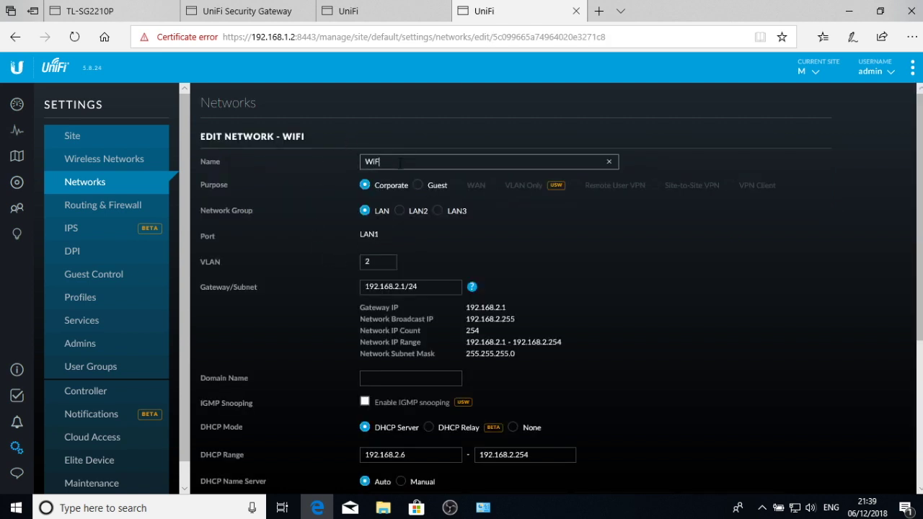
key(Return)
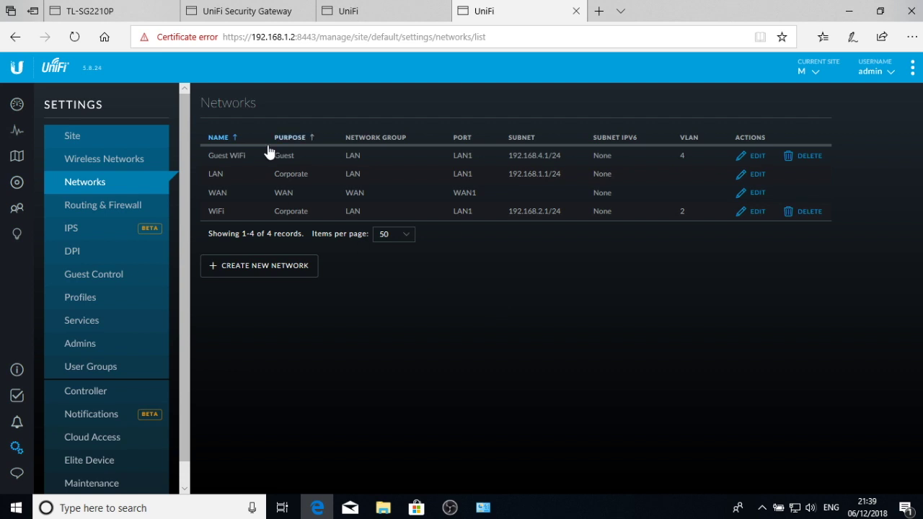
click(128, 207)
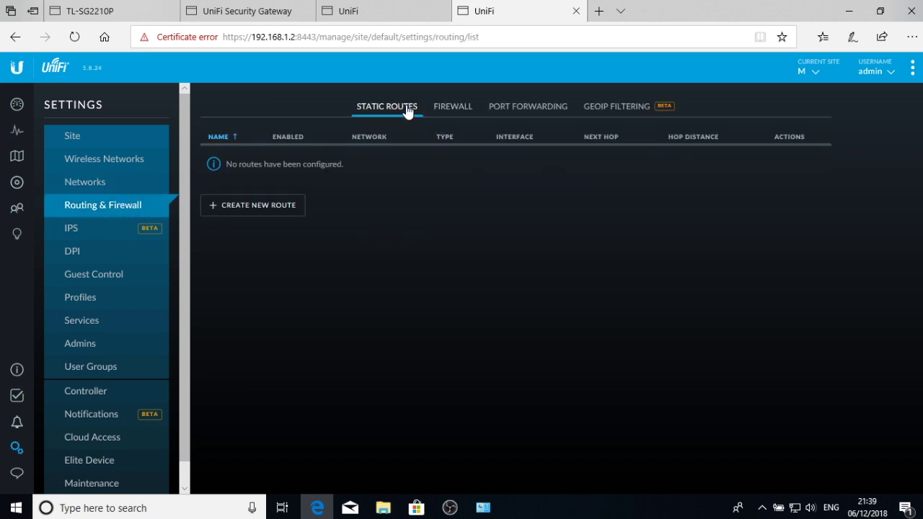
- Show the Firewall tab with WAN IN rules 3001 and 3002
click(447, 112)
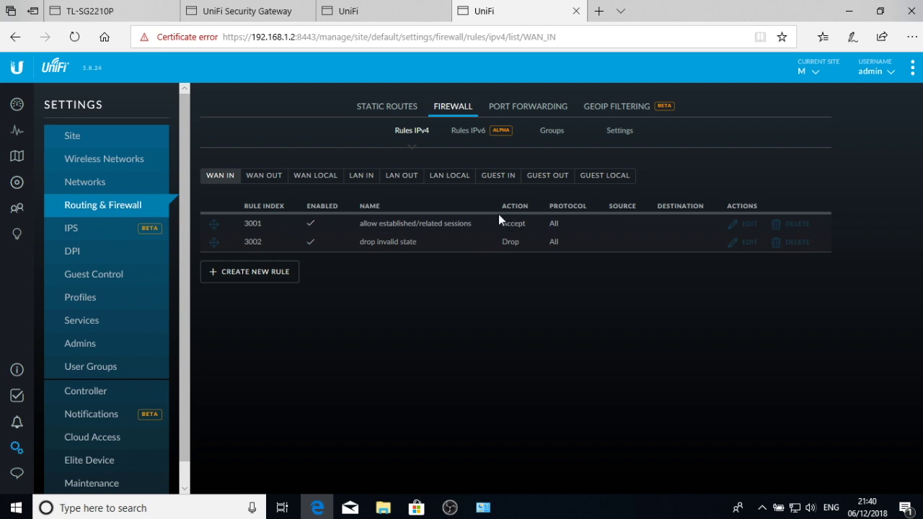
- Start a port forward rule named 'unifi controller' from anywhere on ports 22,8443
click(526, 108)
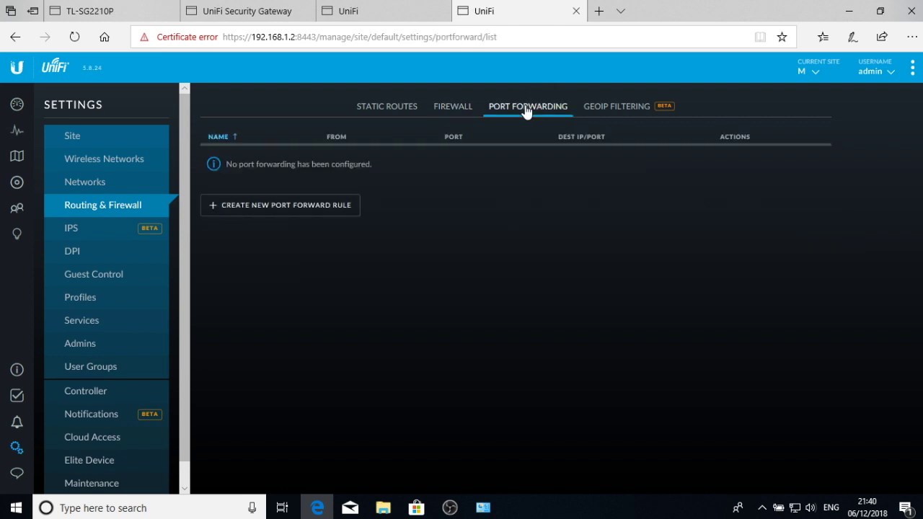
click(302, 209)
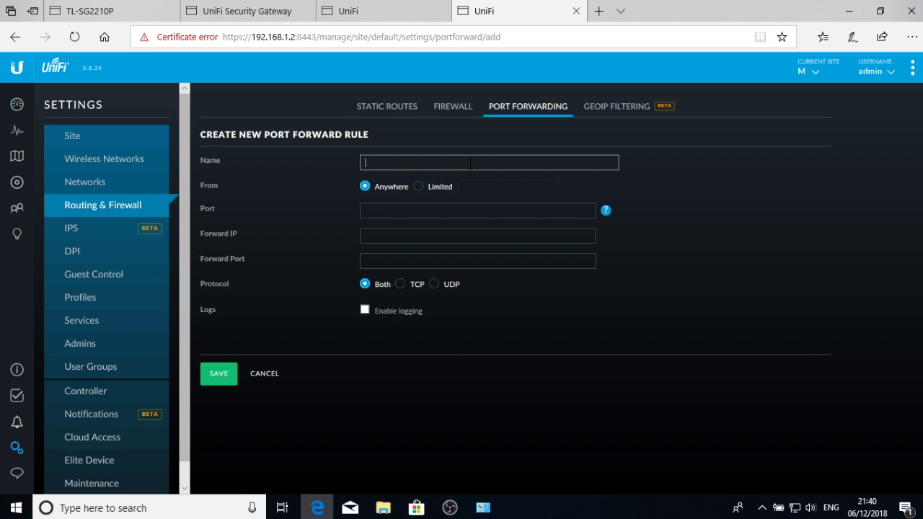
text(unifi controller)
click(480, 190)
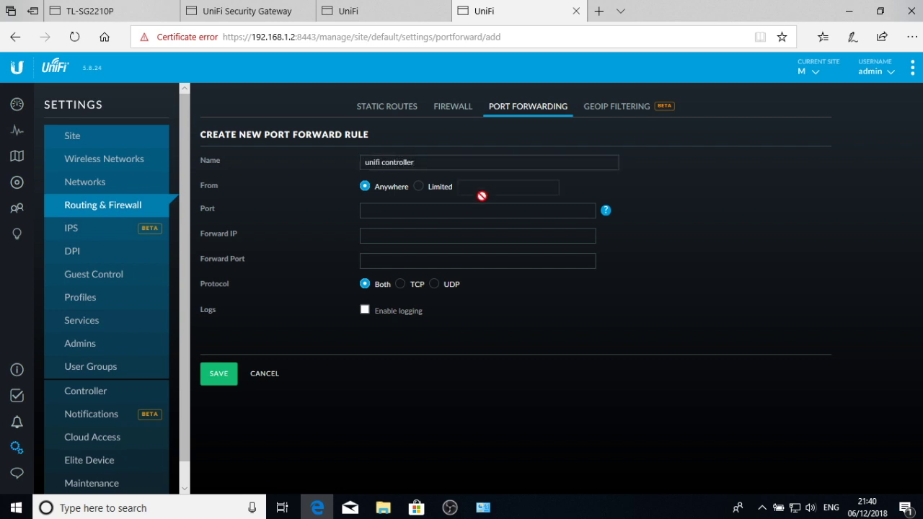
click(374, 209)
click(606, 211)
click(490, 214)
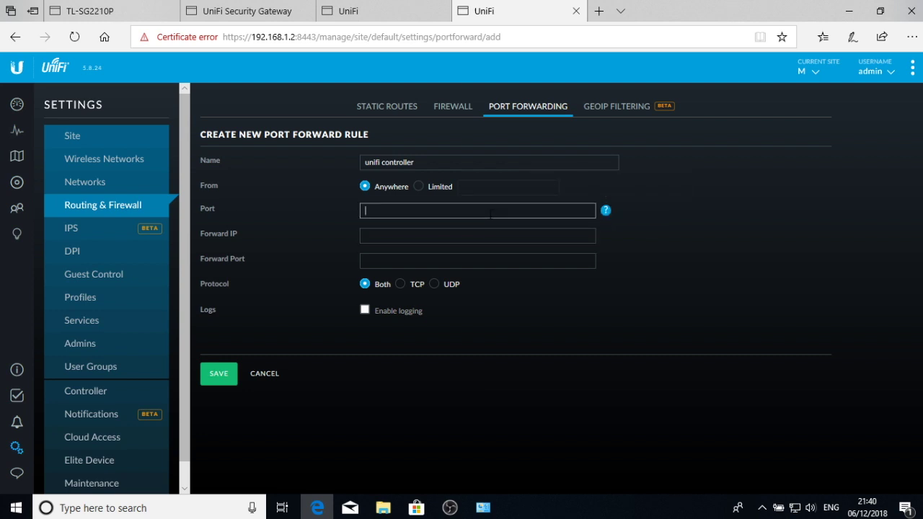
text(22,8443)
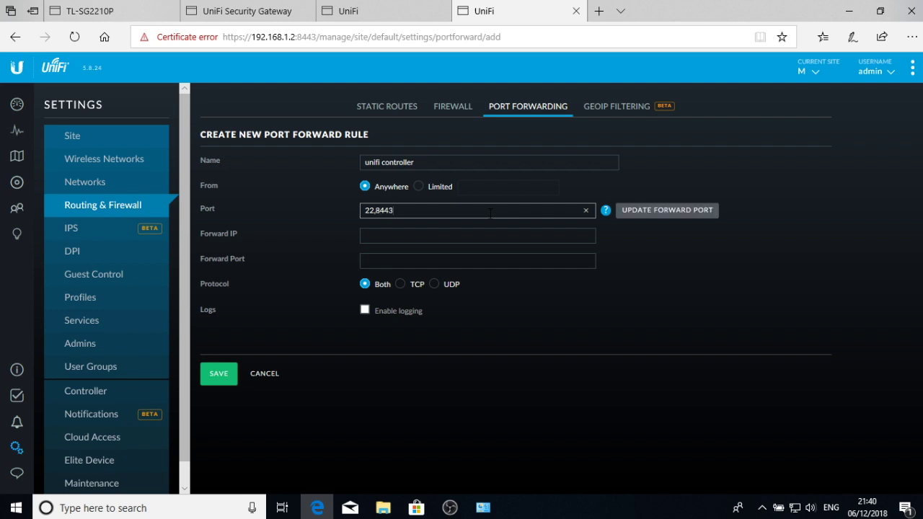
- Forward to 192.168.1.2 on ports 22,8443 with logging, save, and begin another rule
click(469, 236)
text(192.168.)
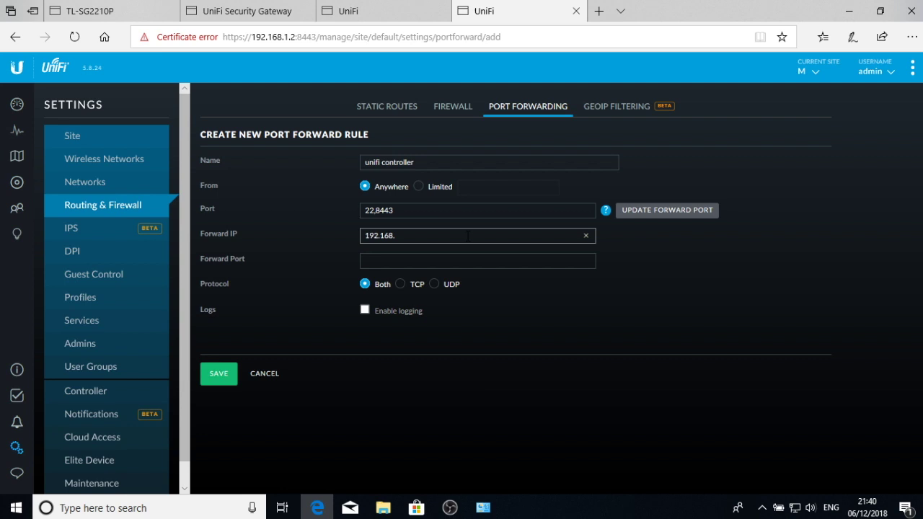
text(1.2)
key(Tab)
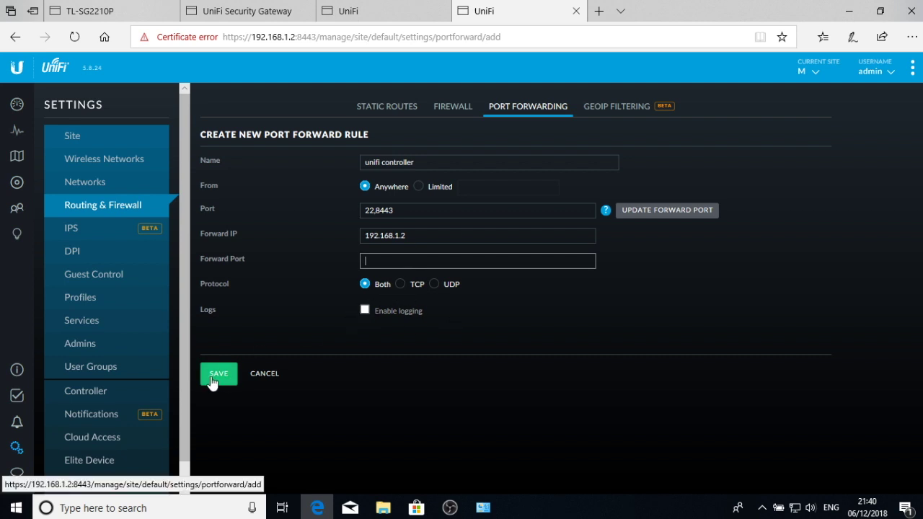
click(365, 310)
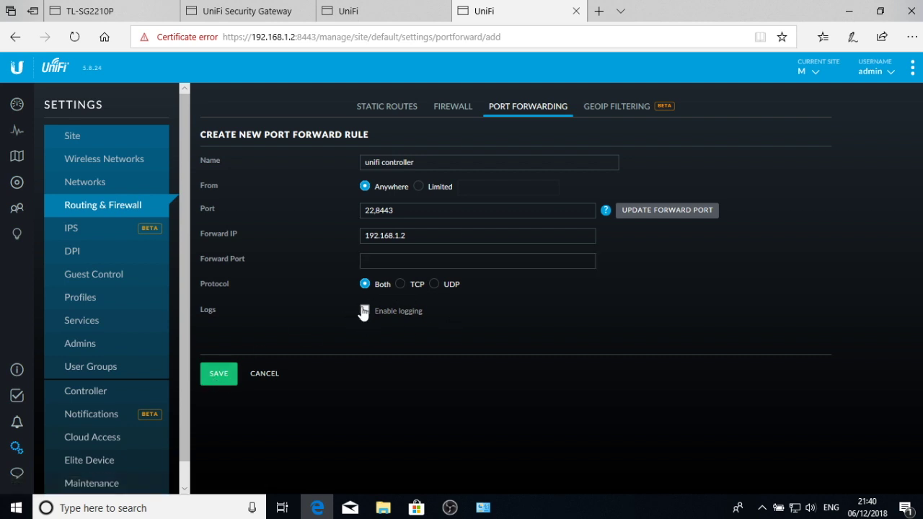
click(222, 374)
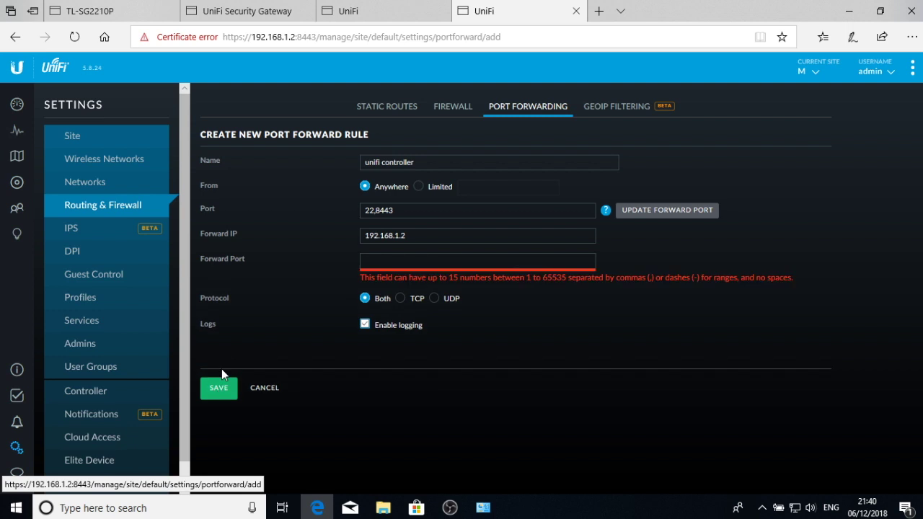
click(417, 262)
text(22)
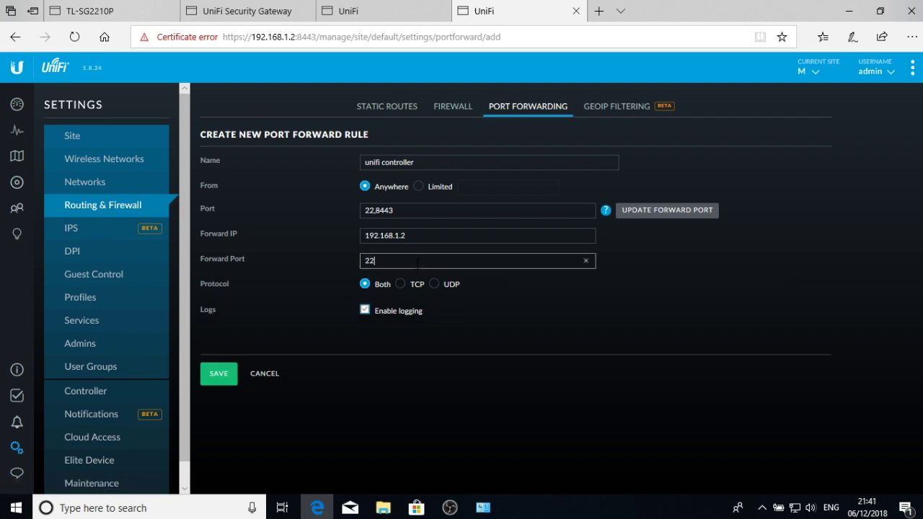
text(,8443)
click(214, 375)
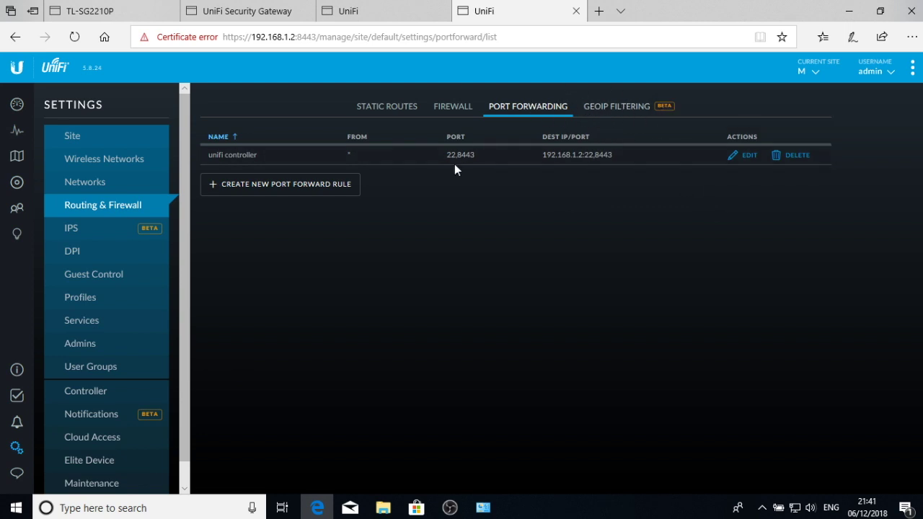
click(239, 185)
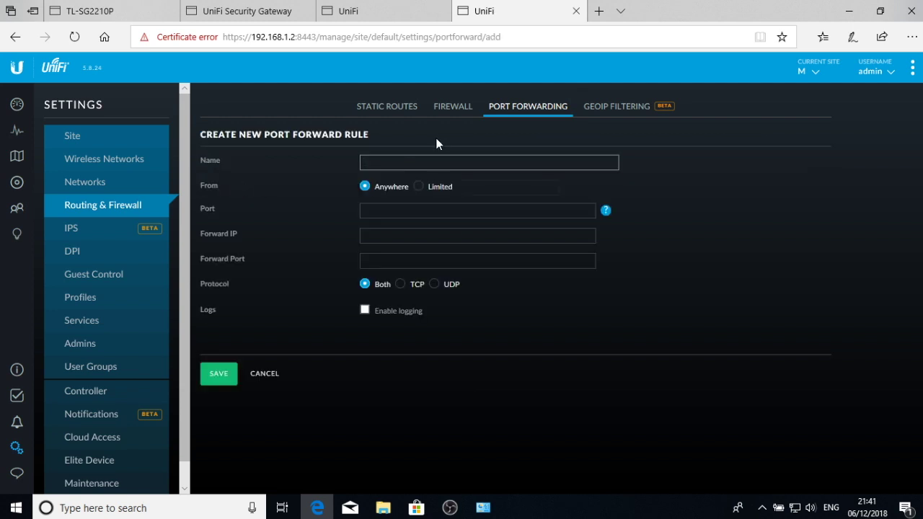
- Save a 'phone server' rule forwarding port 5060 to 192.168.1.201 port 5060, with logging
text(phone server)
click(391, 209)
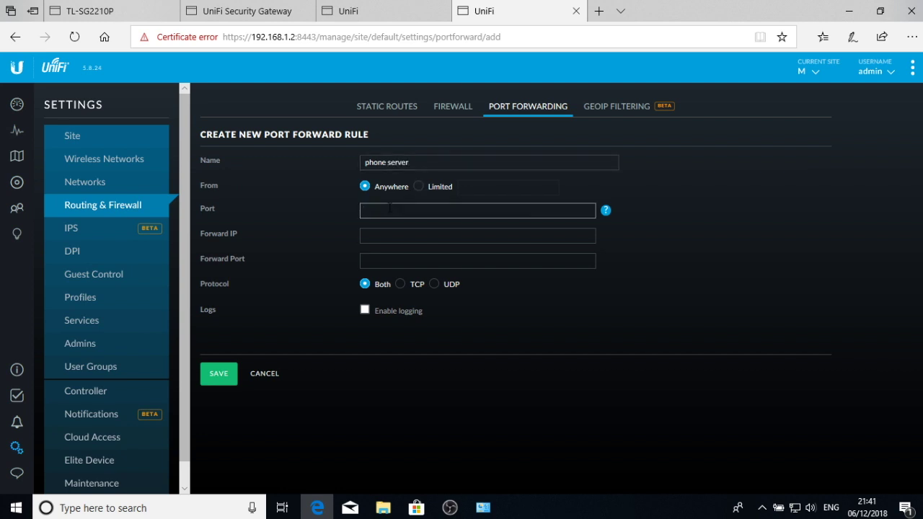
text(5060)
click(382, 241)
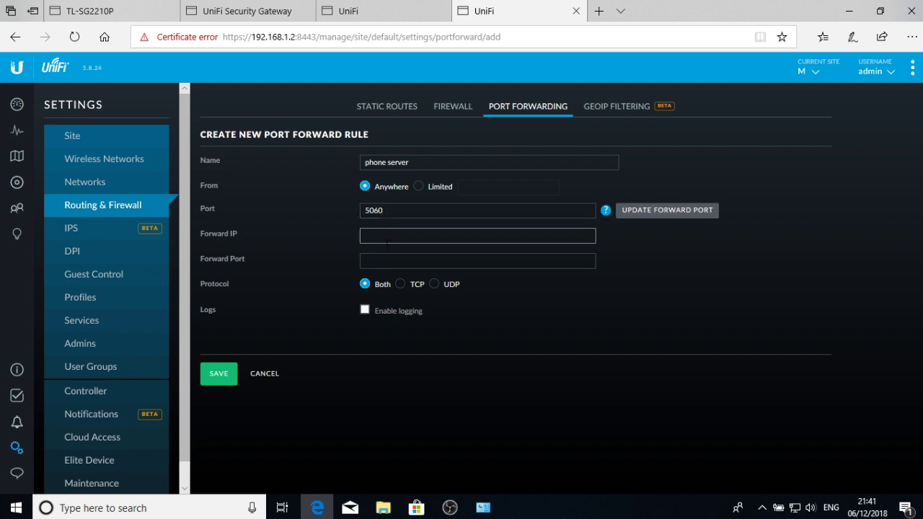
text(192.1)
key(BackSpace)
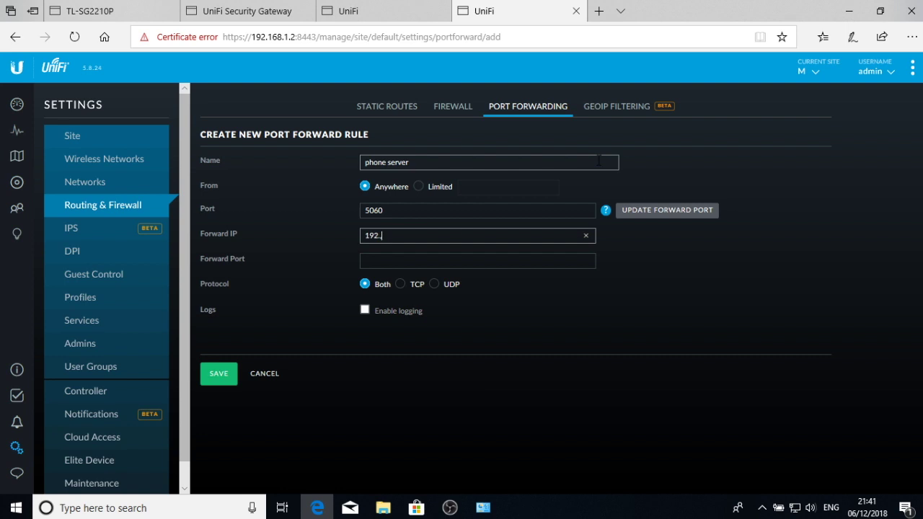
text(.168.1.201)
key(Tab)
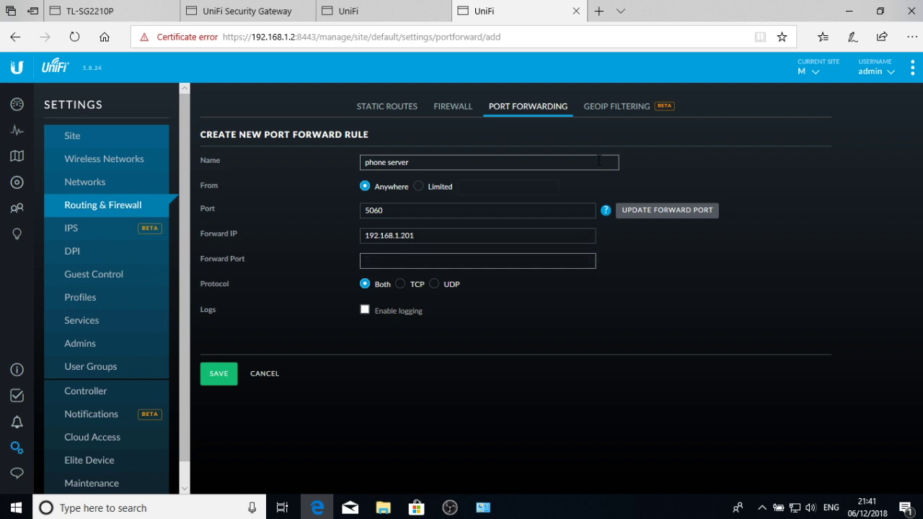
text(5060)
key(BackSpace)
text(09)
key(BackSpace)
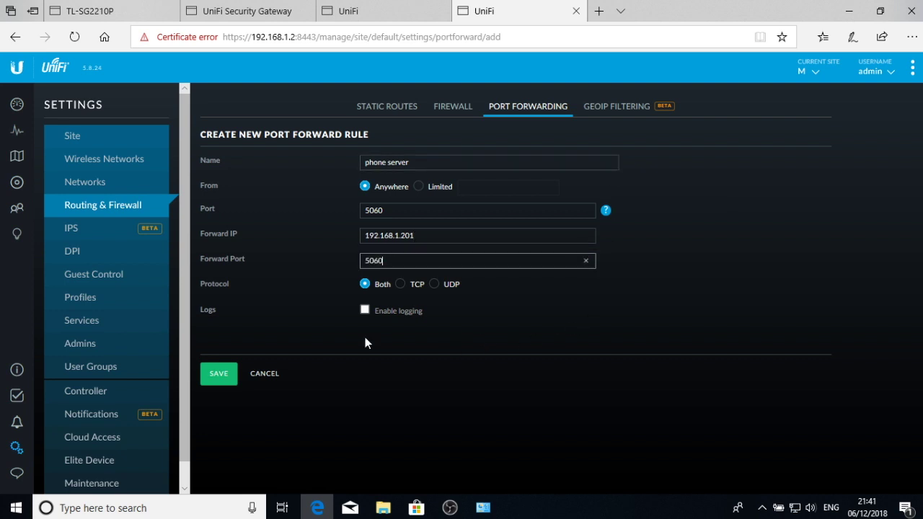
click(364, 312)
click(217, 375)
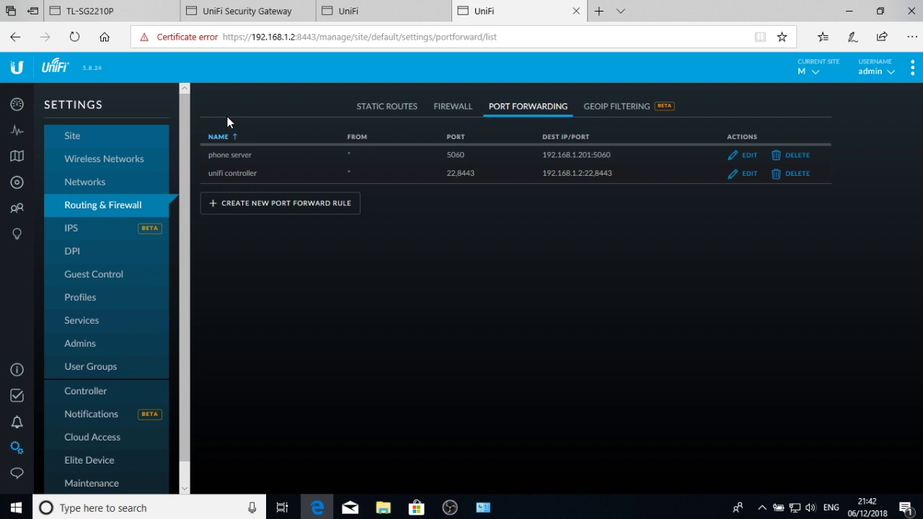
- Keep deep packet inspection enabled and apply the DPI settings
click(82, 239)
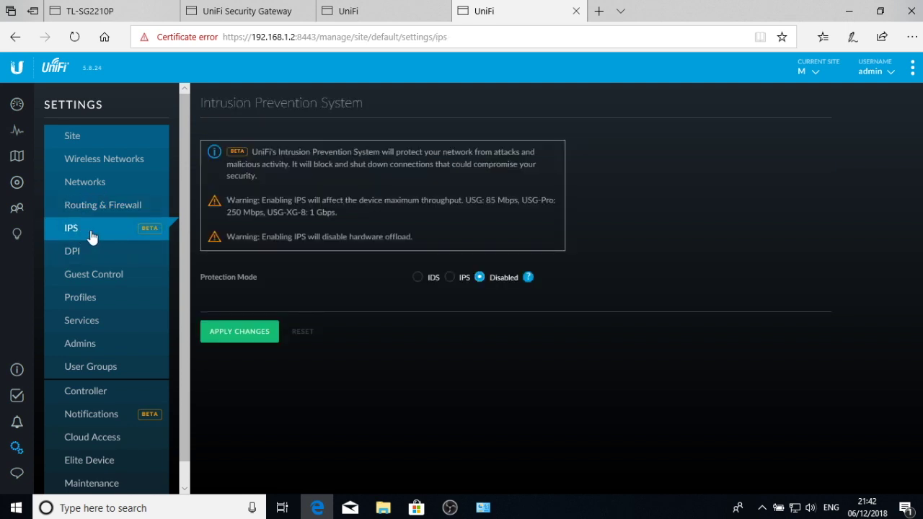
click(99, 256)
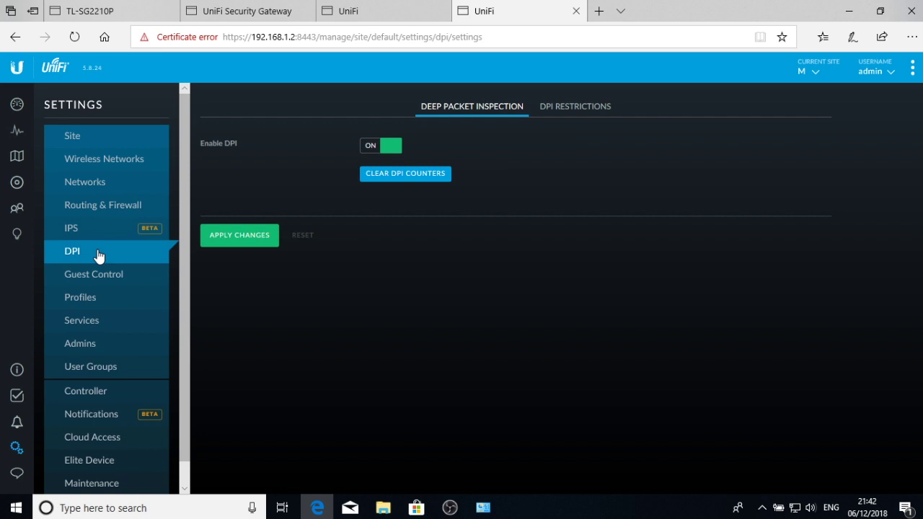
click(267, 232)
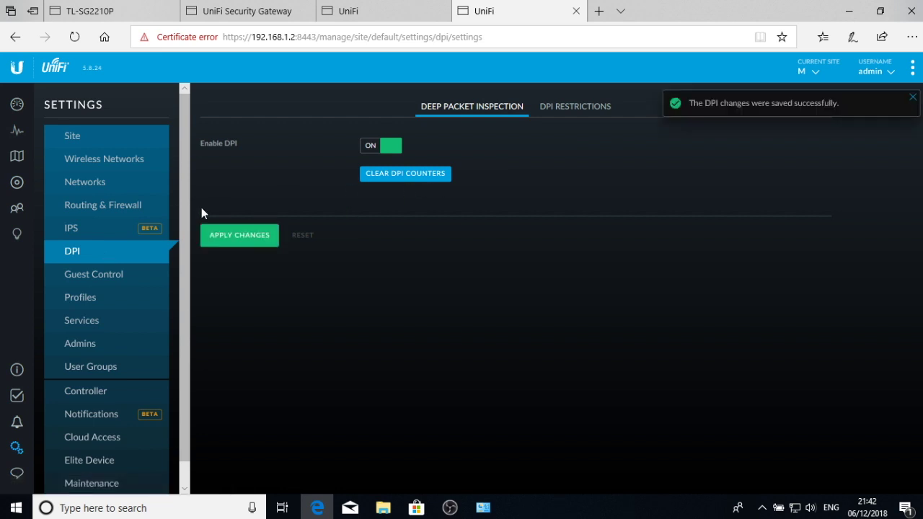
- Enable the guest portal with a user-defined guest access expiration of 2 hours
click(97, 278)
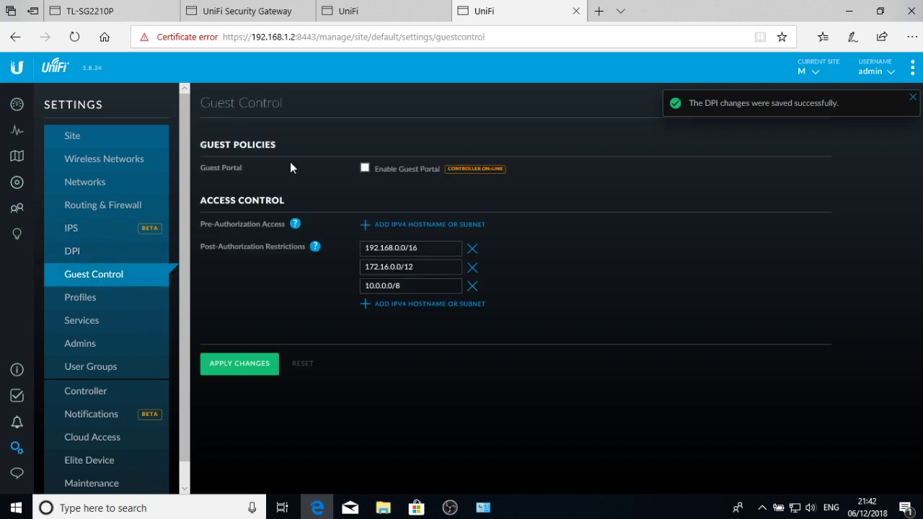
click(366, 170)
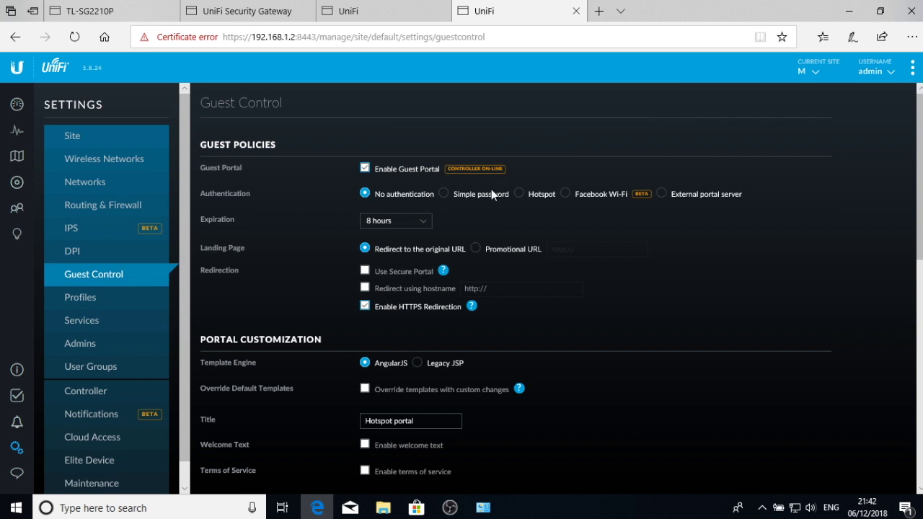
scroll(536, 248, down, 1)
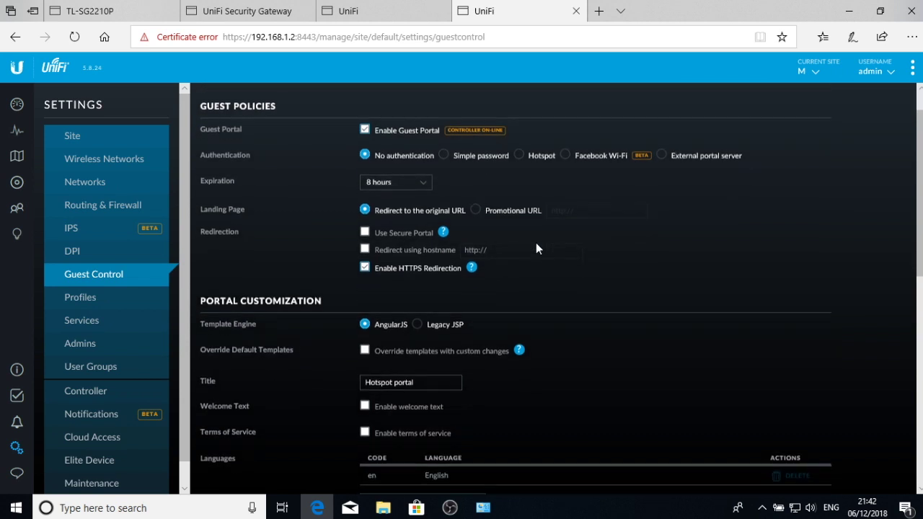
click(422, 175)
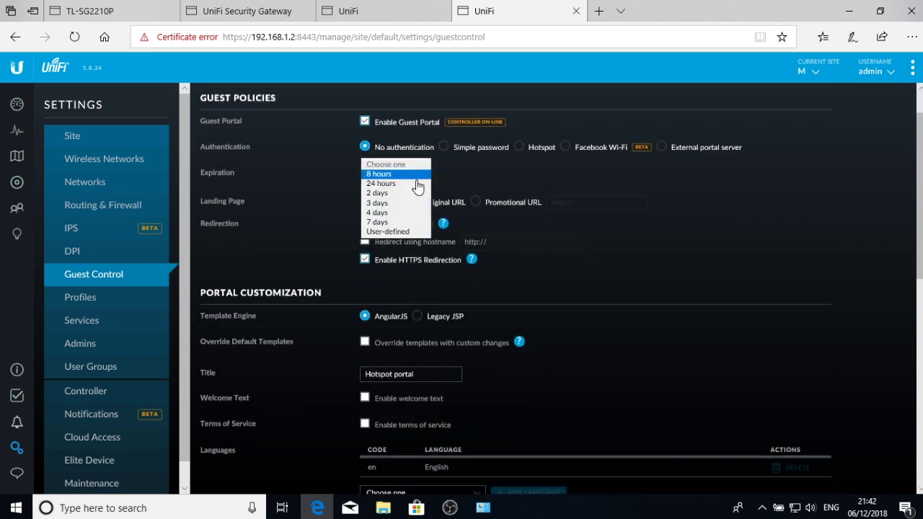
click(415, 232)
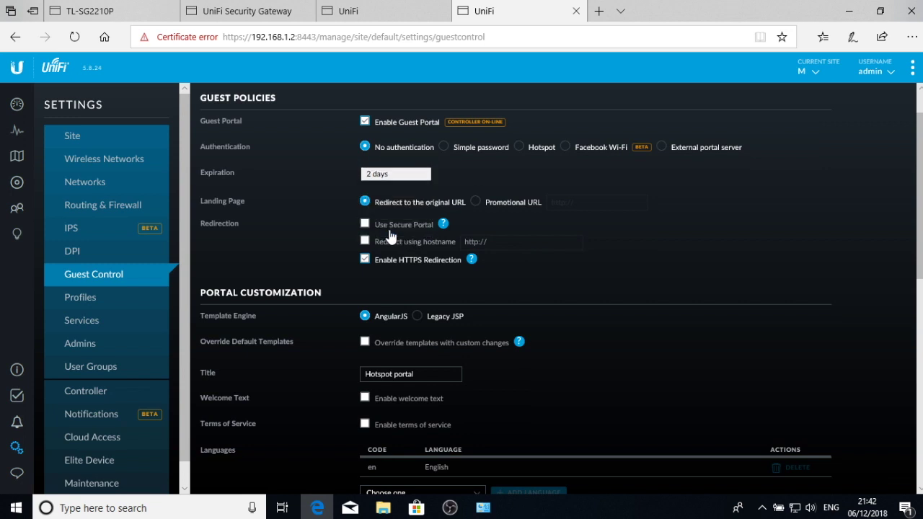
click(463, 174)
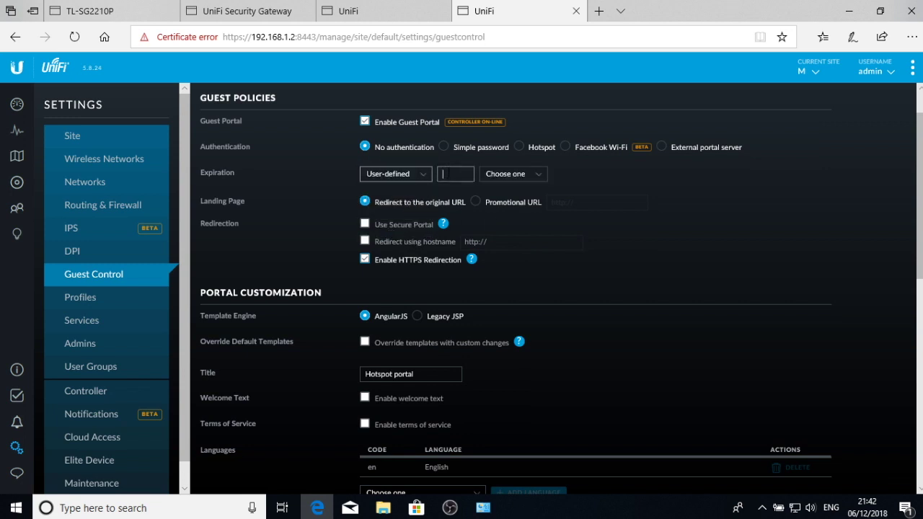
text(2)
click(539, 175)
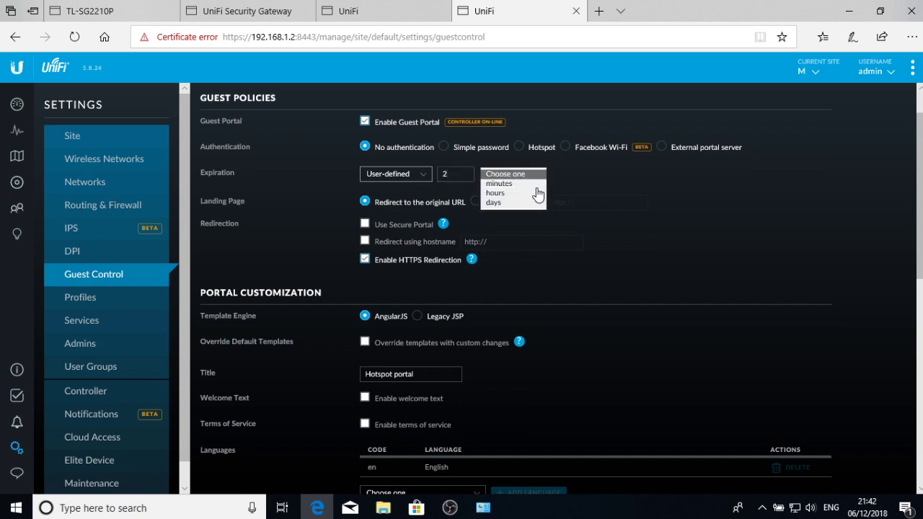
click(507, 194)
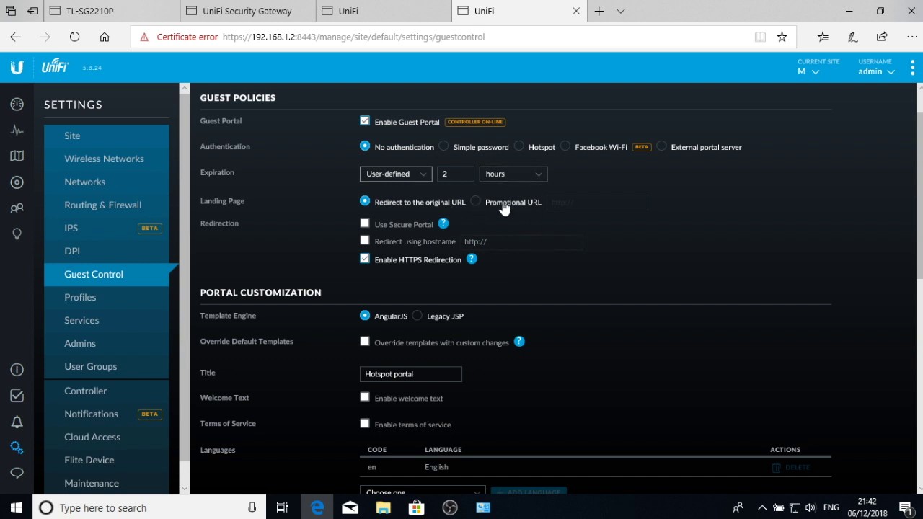
- Enable Use Secure Portal in the guest control settings
scroll(512, 267, down, 1)
scroll(513, 271, down, 1)
scroll(512, 271, up, 1)
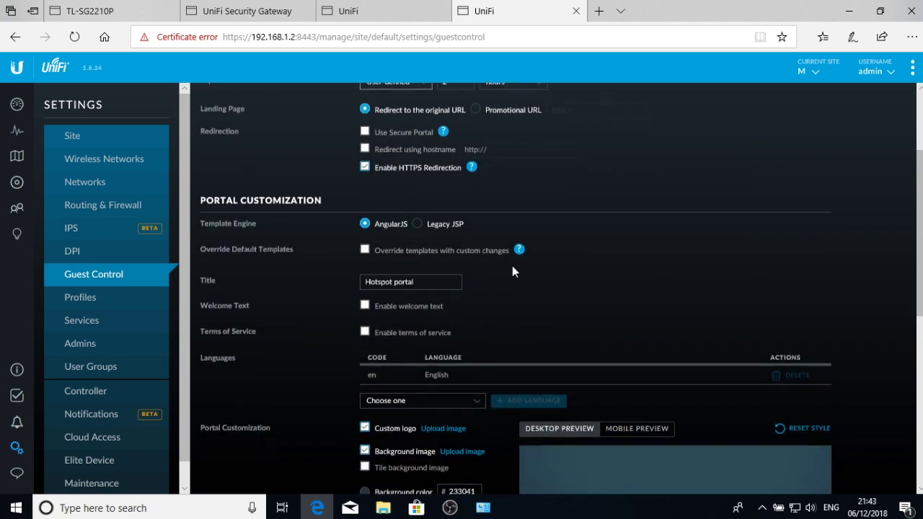
scroll(512, 271, down, 1)
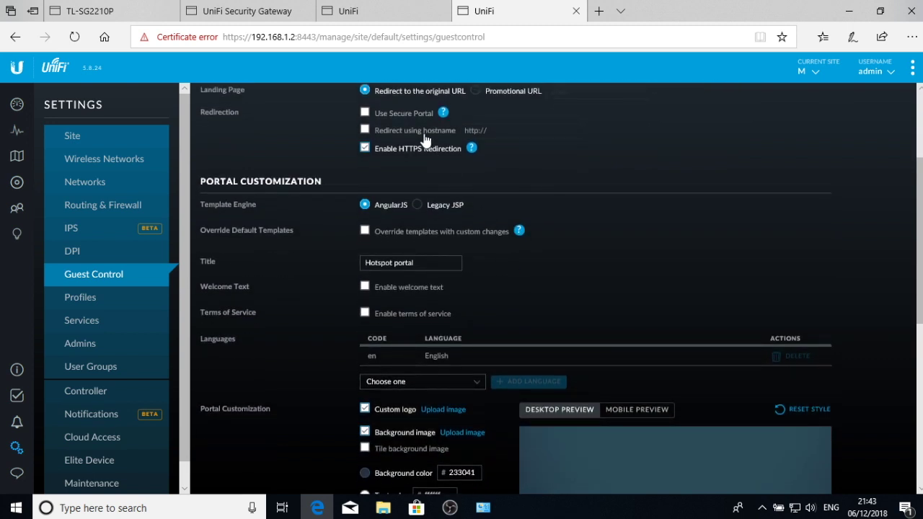
click(365, 113)
- Apply the Guest Control changes and move on to the Admins settings
scroll(447, 214, down, 2)
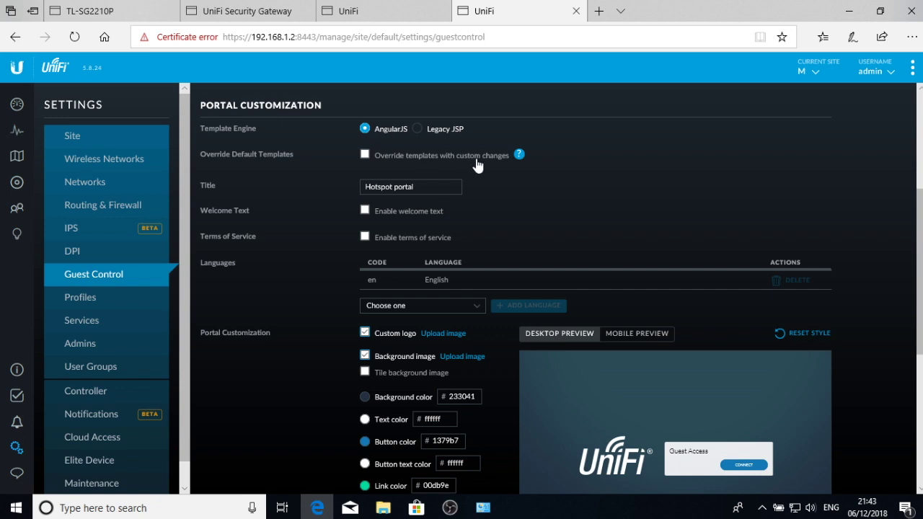
scroll(476, 166, down, 1)
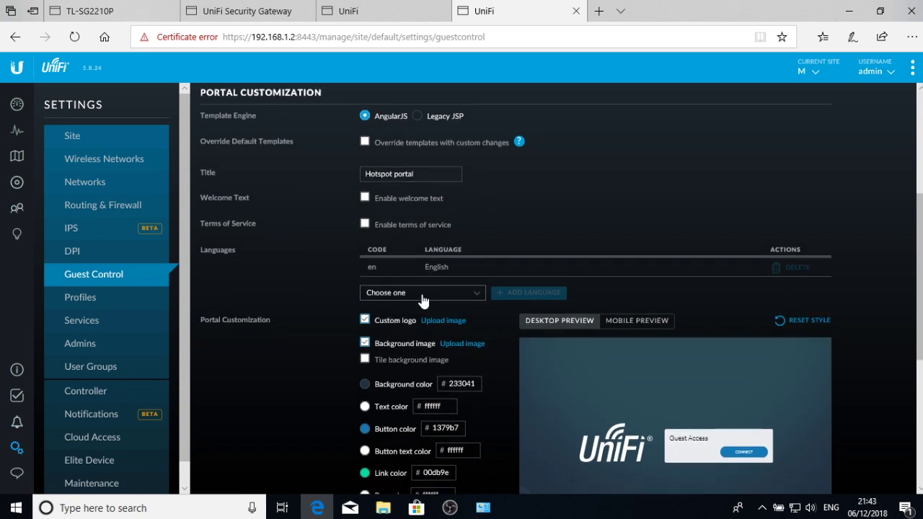
scroll(437, 135, down, 3)
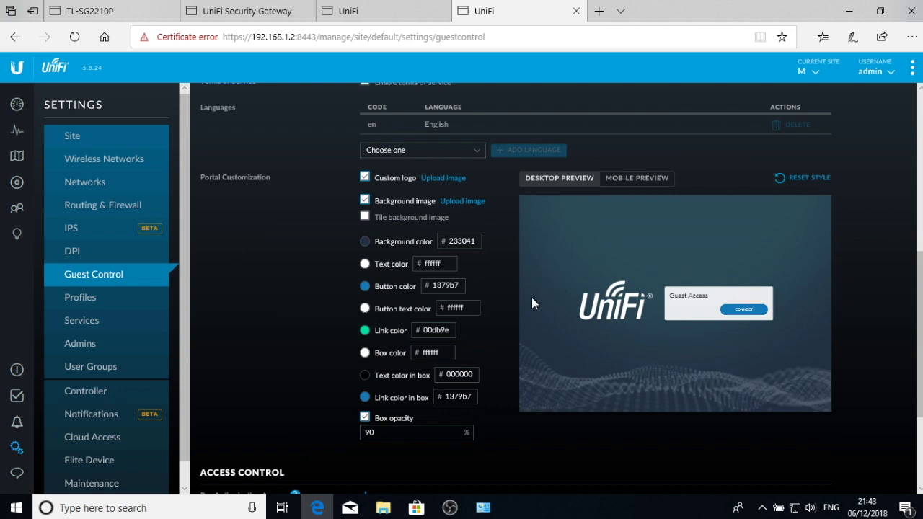
scroll(513, 298, down, 3)
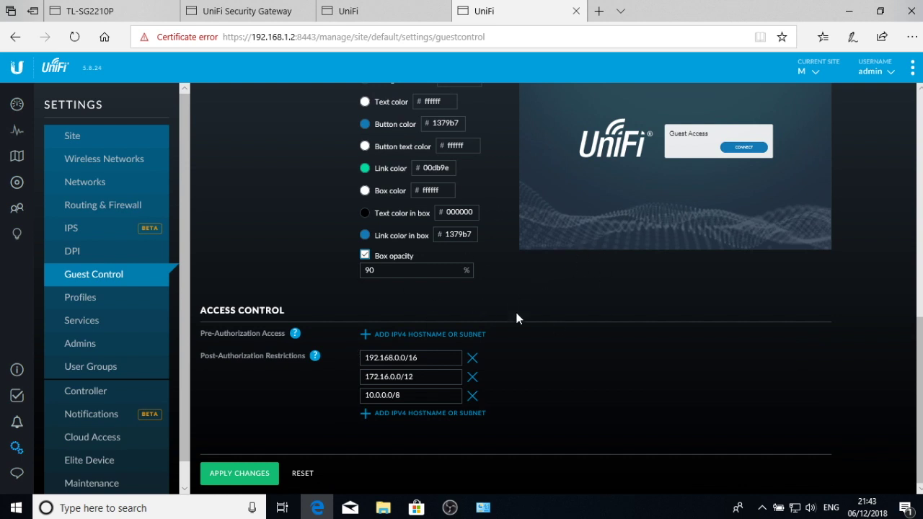
scroll(528, 193, up, 3)
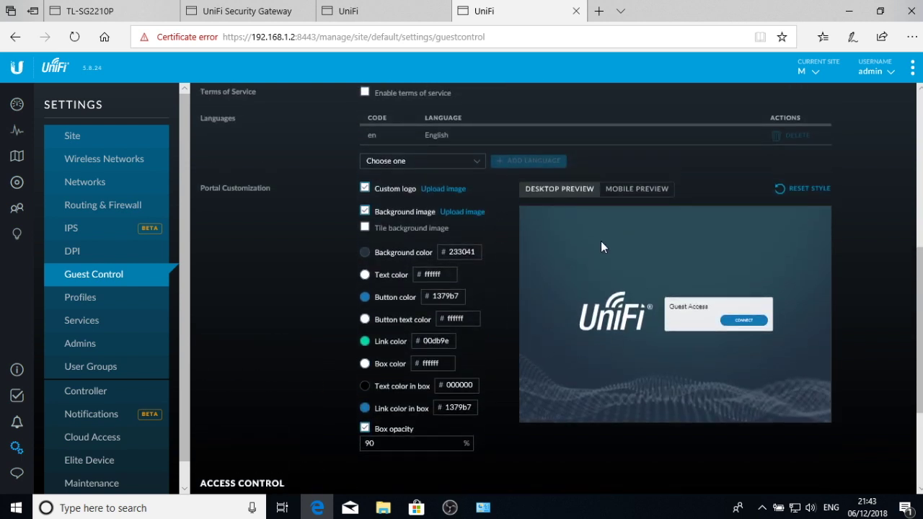
scroll(562, 292, down, 1)
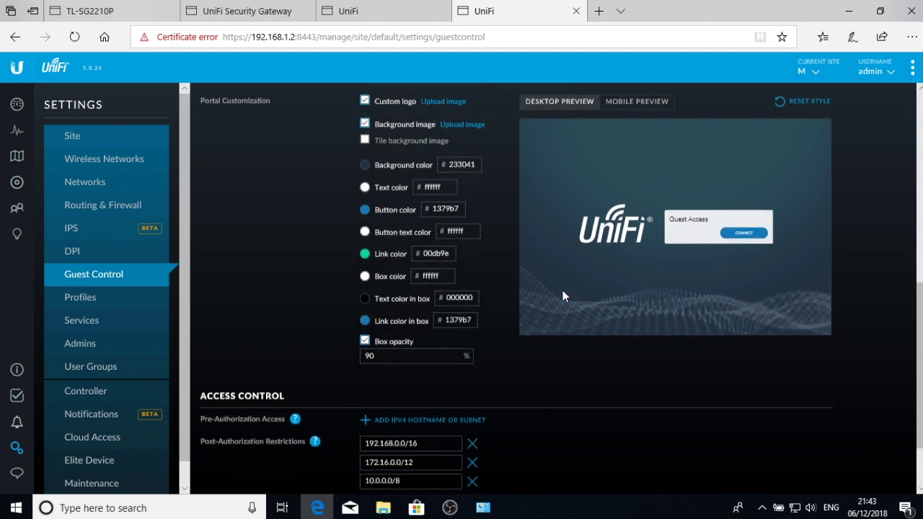
scroll(518, 320, down, 1)
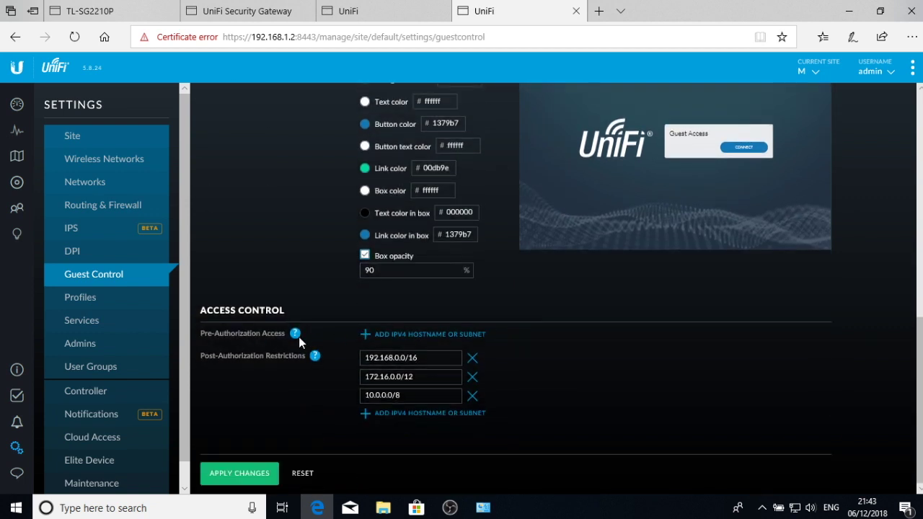
mouse_move(296, 336)
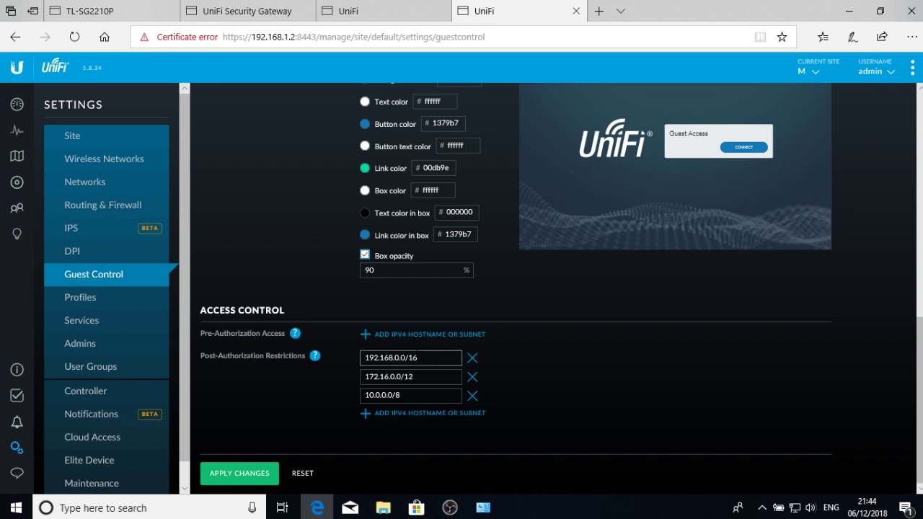
click(260, 472)
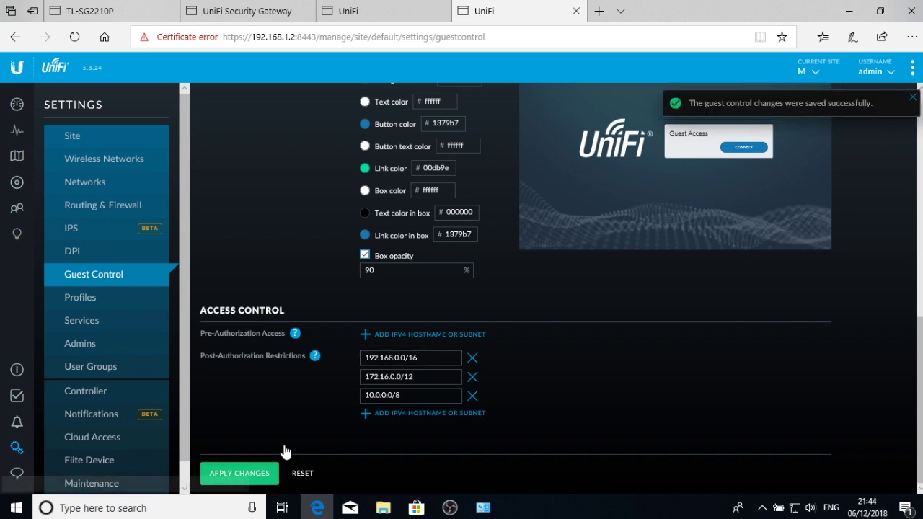
click(101, 344)
- Create a user group named 'Wifi Guest' with download and upload limits on, download in Mbps
click(113, 367)
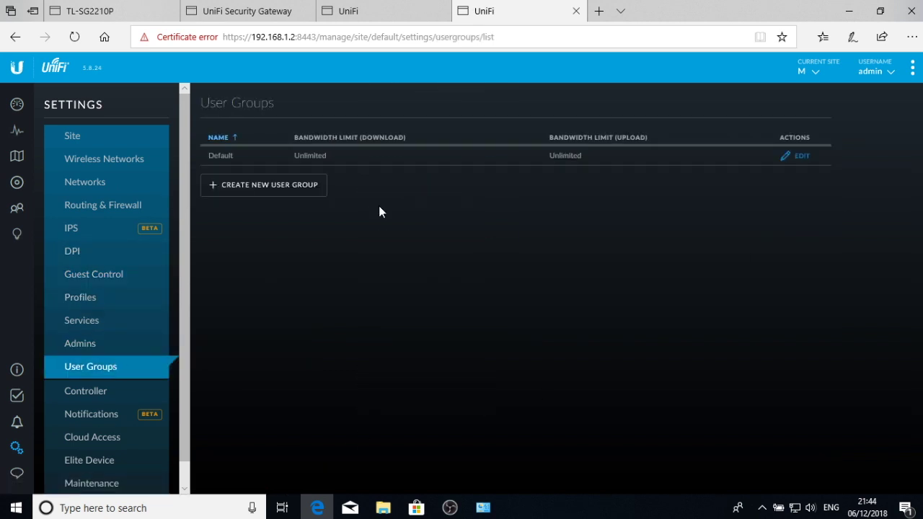
click(236, 189)
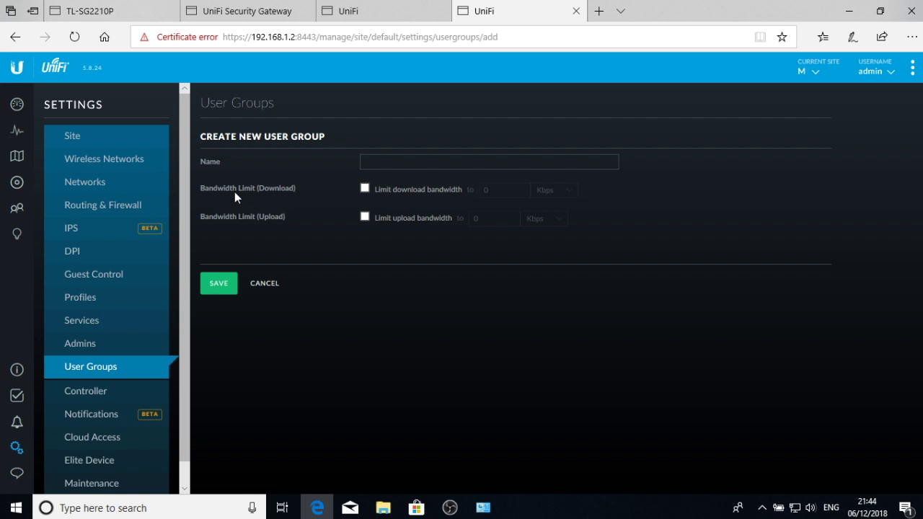
click(397, 161)
text(W)
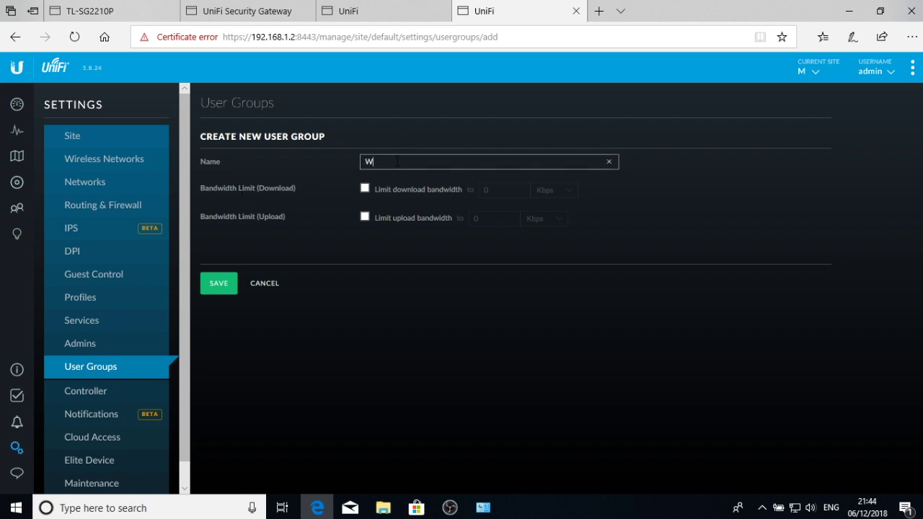
text(ifi Guest)
click(365, 188)
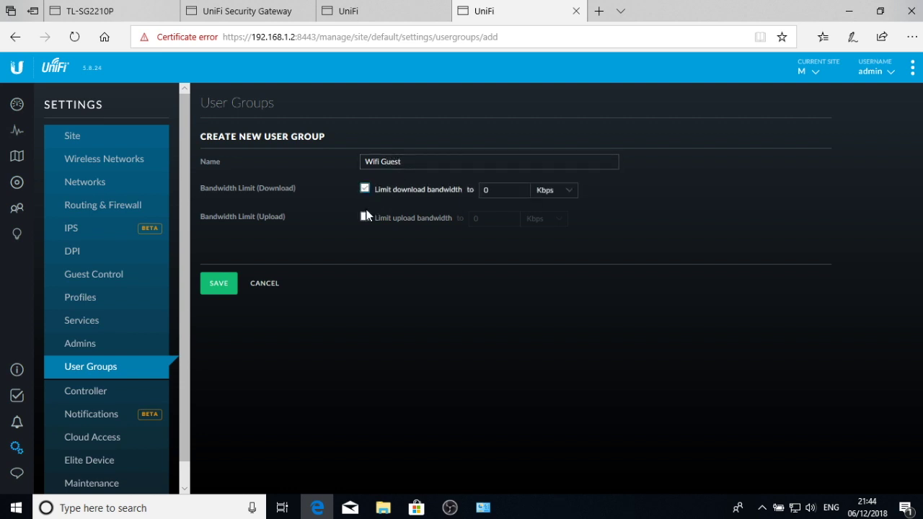
click(365, 218)
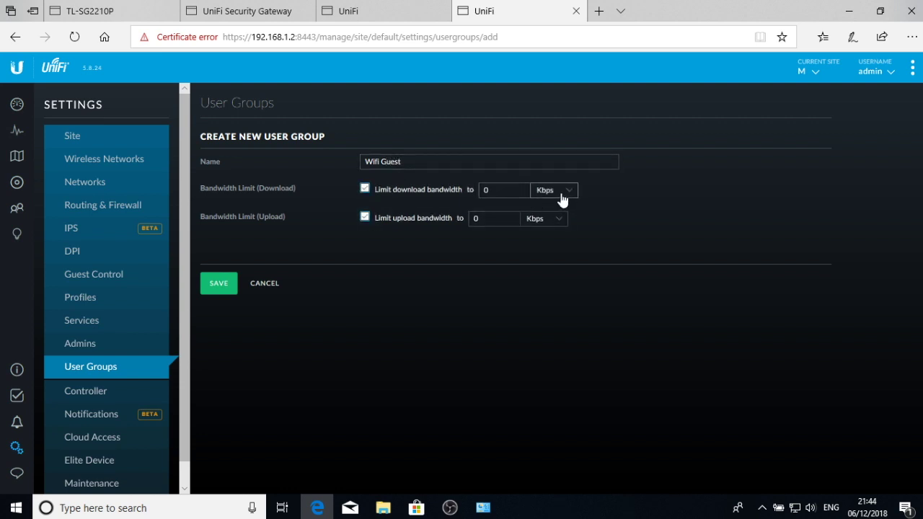
click(562, 194)
click(562, 200)
- Set limits to 5 Mbps download and 1 Mbps upload and save the Wifi Guest group
double_click(498, 189)
text(5)
double_click(494, 219)
text(1)
click(536, 222)
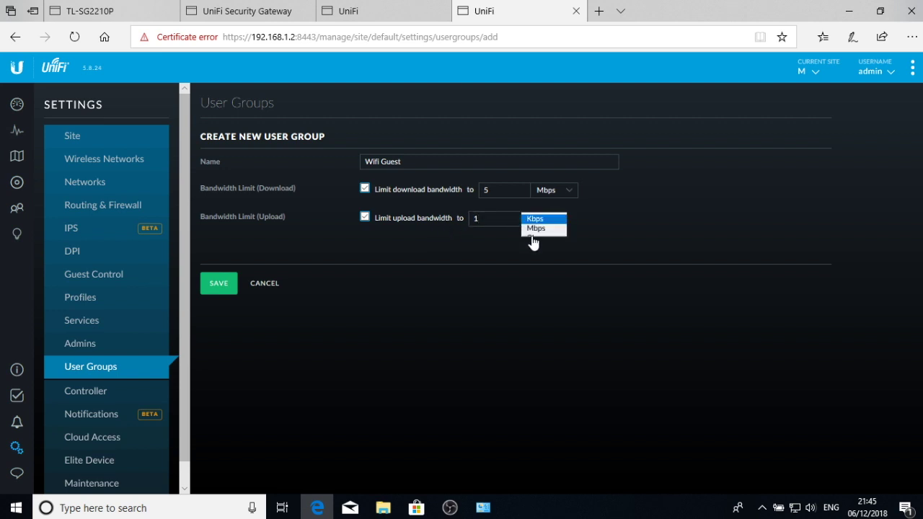
click(537, 225)
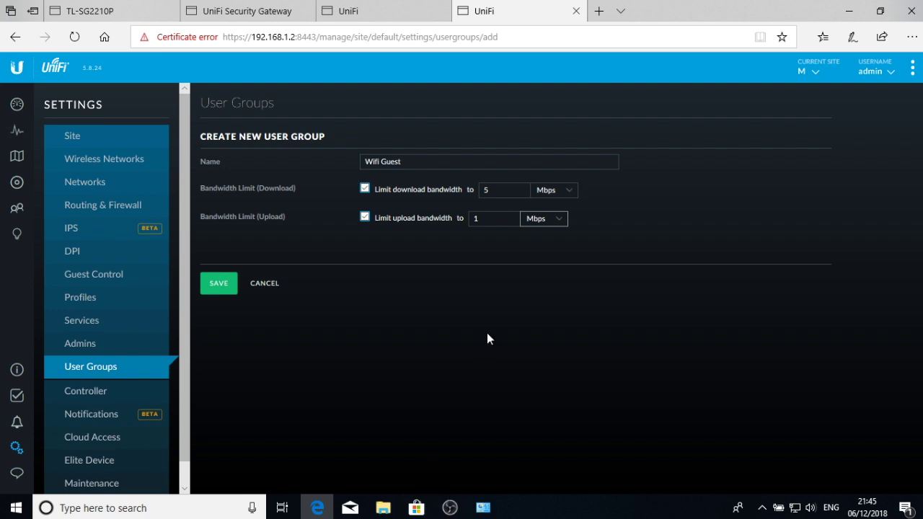
drag(462, 241, 347, 200)
click(357, 246)
click(217, 287)
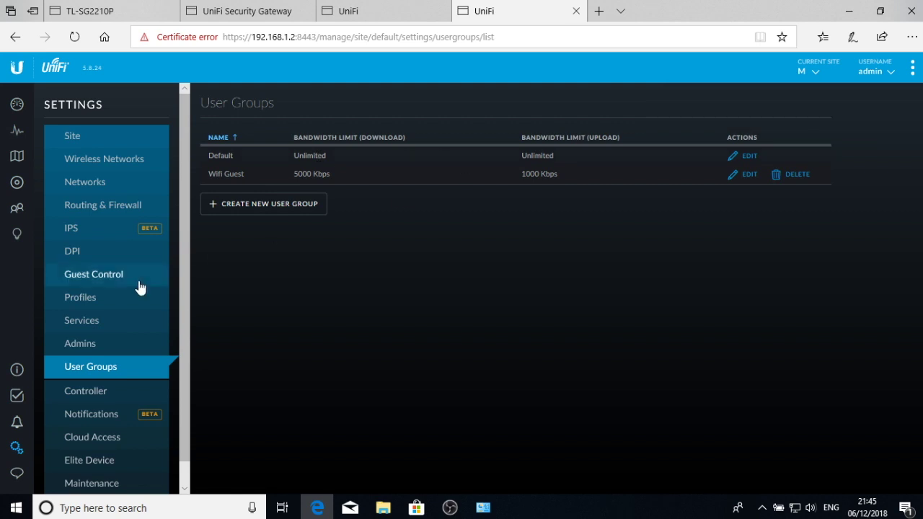
drag(187, 353, 188, 375)
- Review the Controller, Notifications, Cloud Access and Elite Device settings pages
click(88, 369)
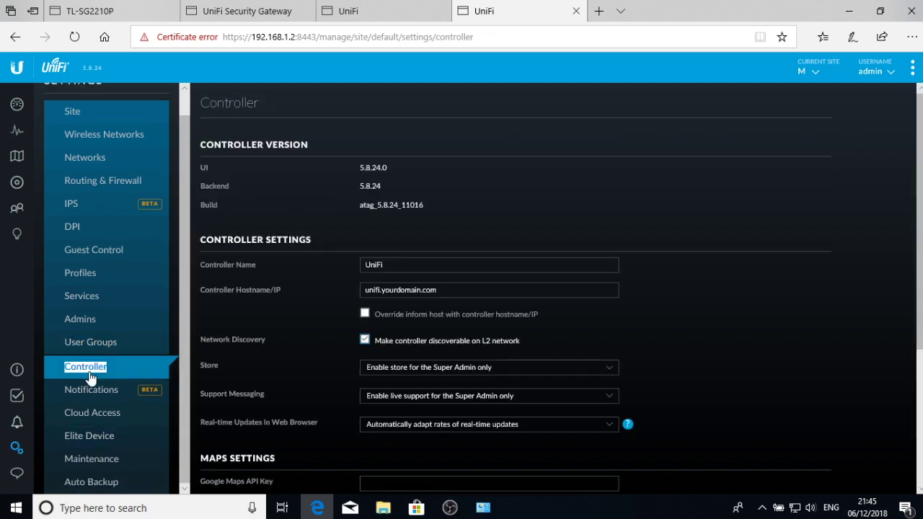
scroll(507, 213, down, 3)
scroll(507, 212, up, 3)
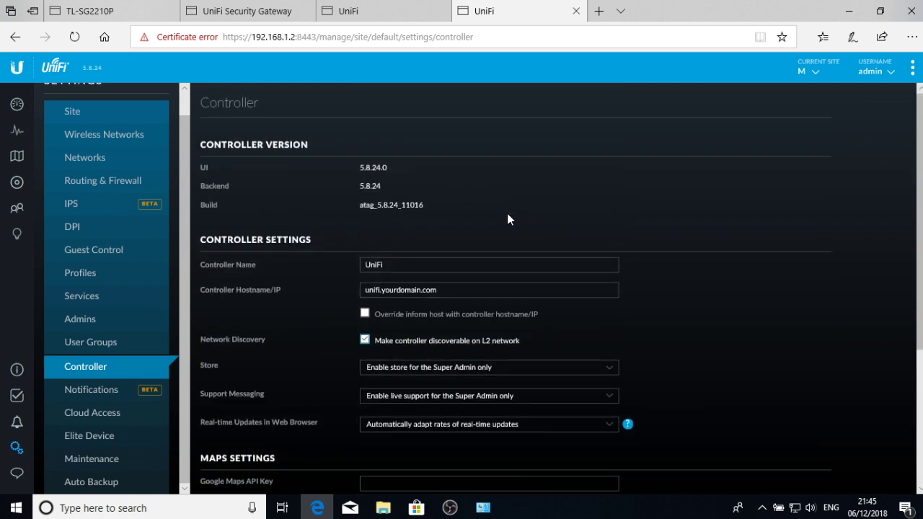
scroll(507, 213, down, 2)
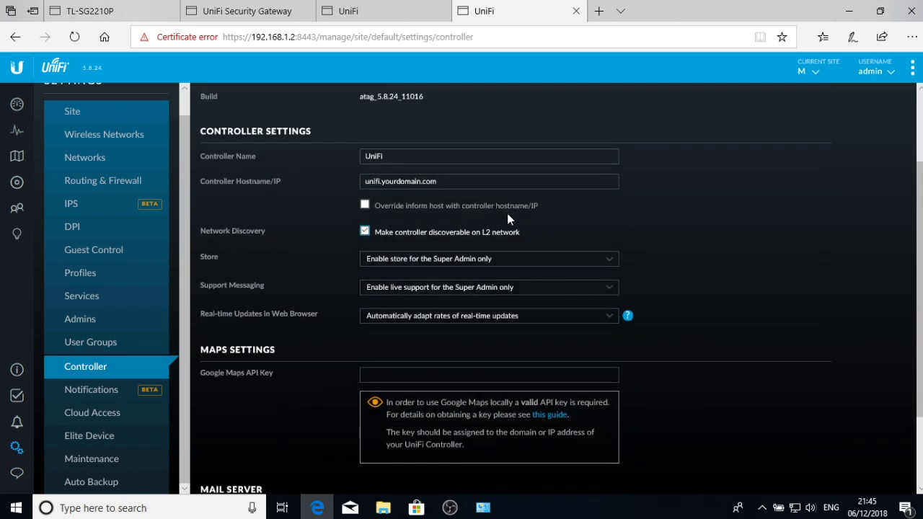
scroll(507, 213, up, 2)
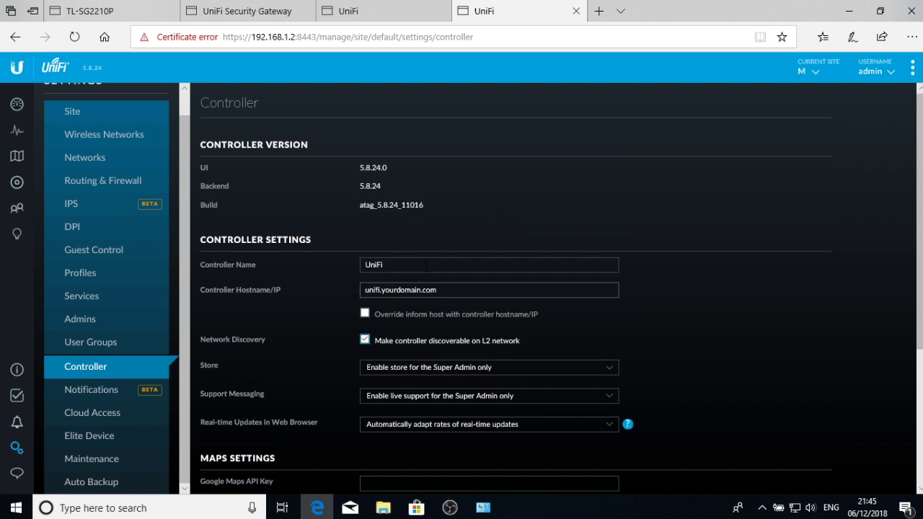
scroll(430, 268, down, 1)
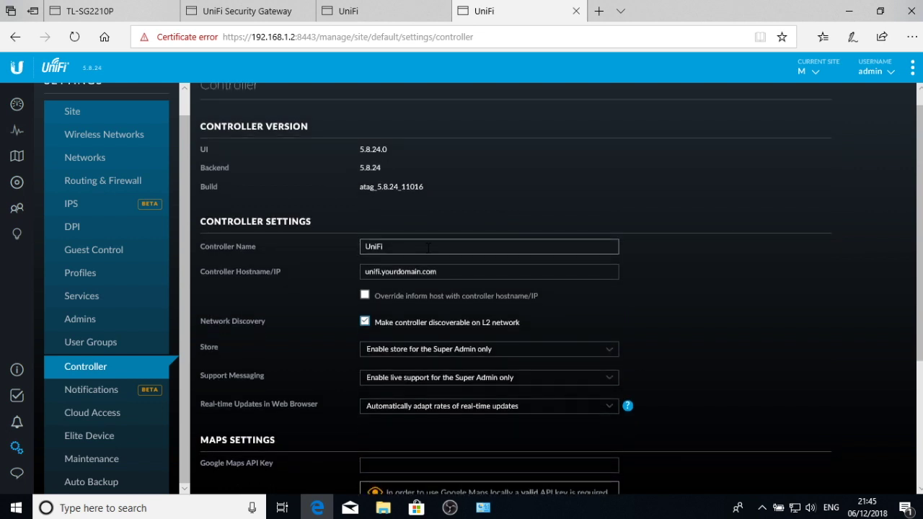
scroll(429, 248, down, 2)
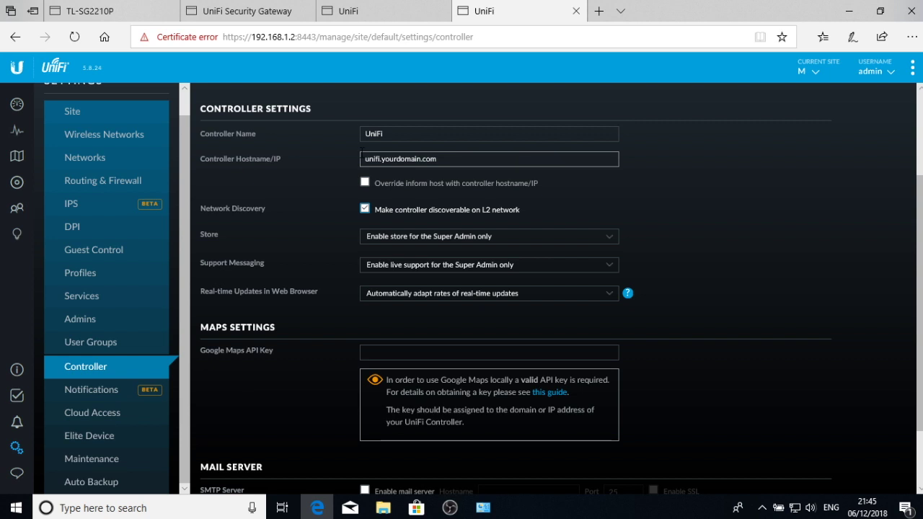
scroll(275, 263, down, 1)
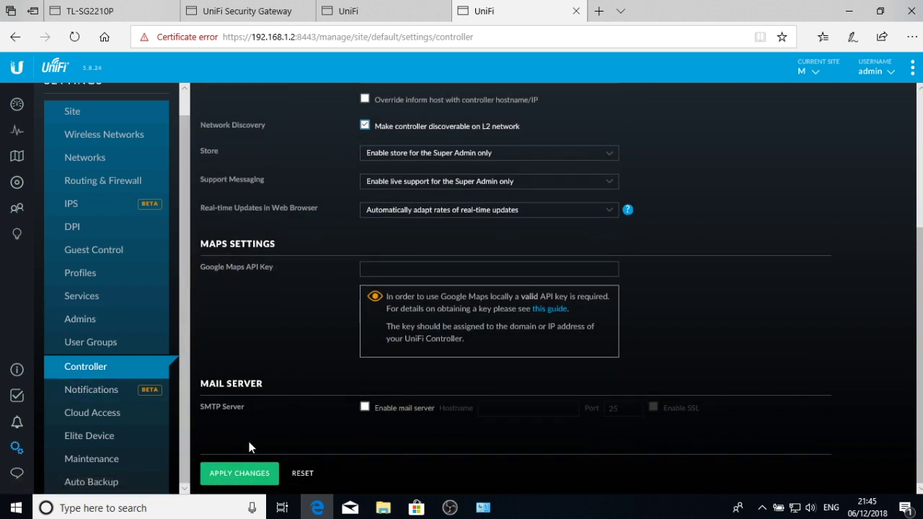
click(99, 391)
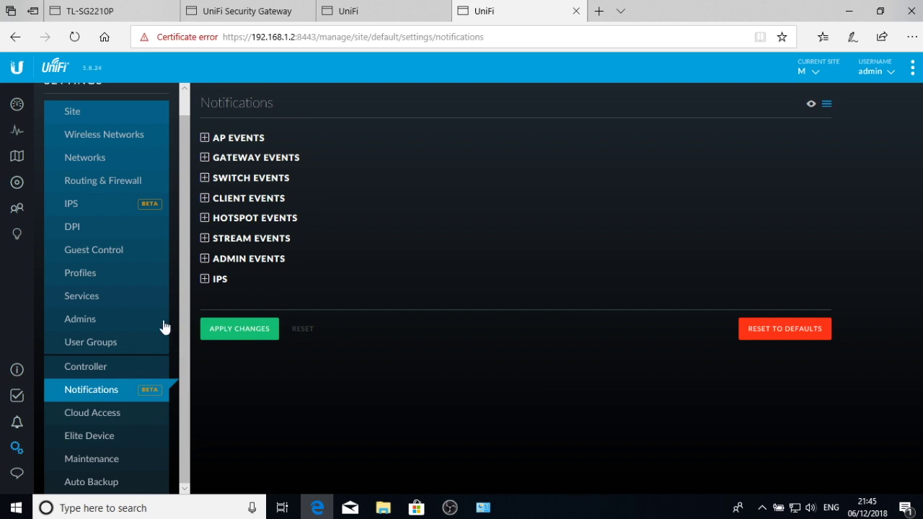
click(116, 416)
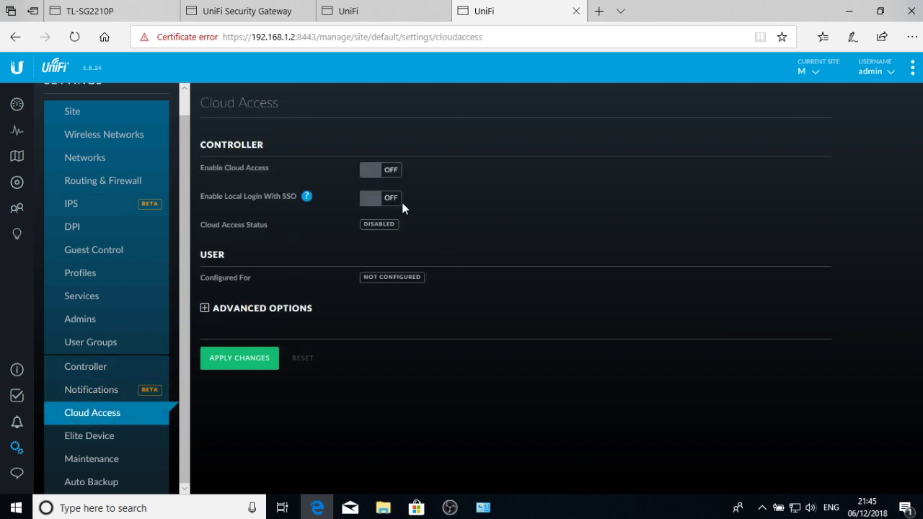
click(106, 443)
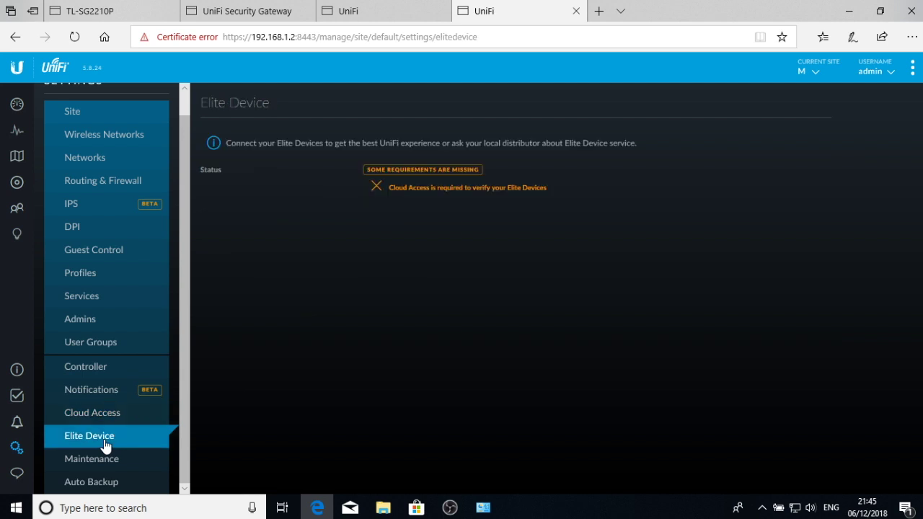
- On the Maintenance page, change Backup Data Retention from 7 days to No limit
click(110, 460)
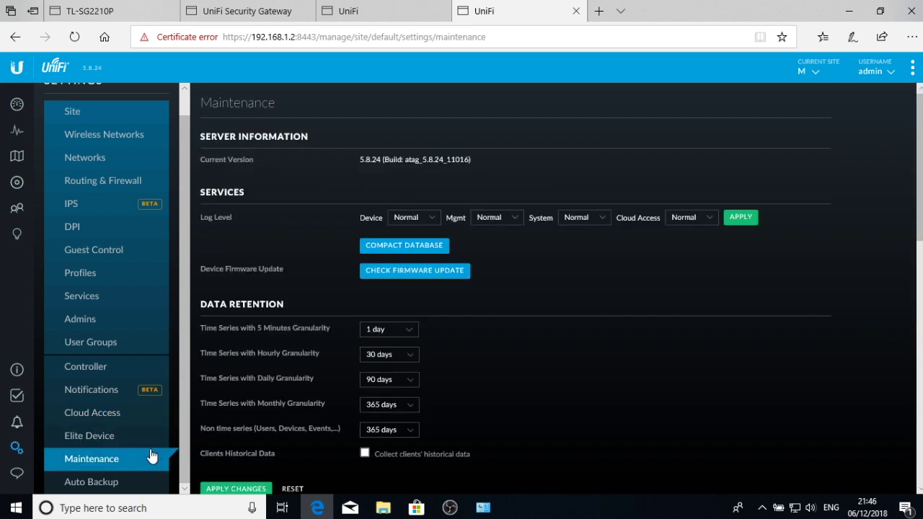
scroll(527, 282, down, 5)
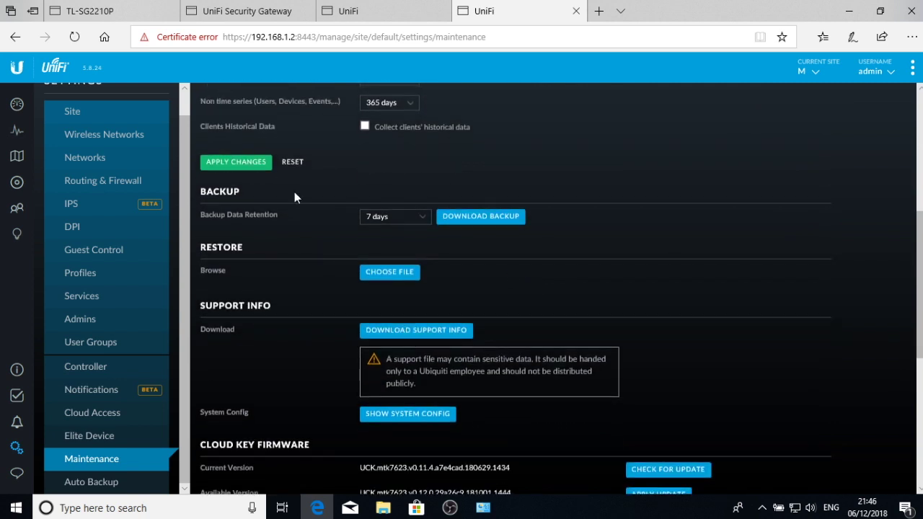
click(420, 220)
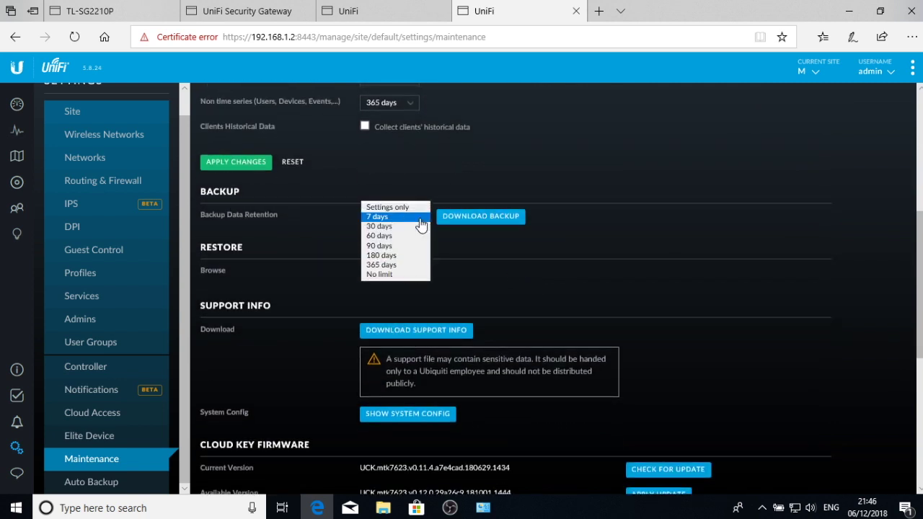
click(408, 274)
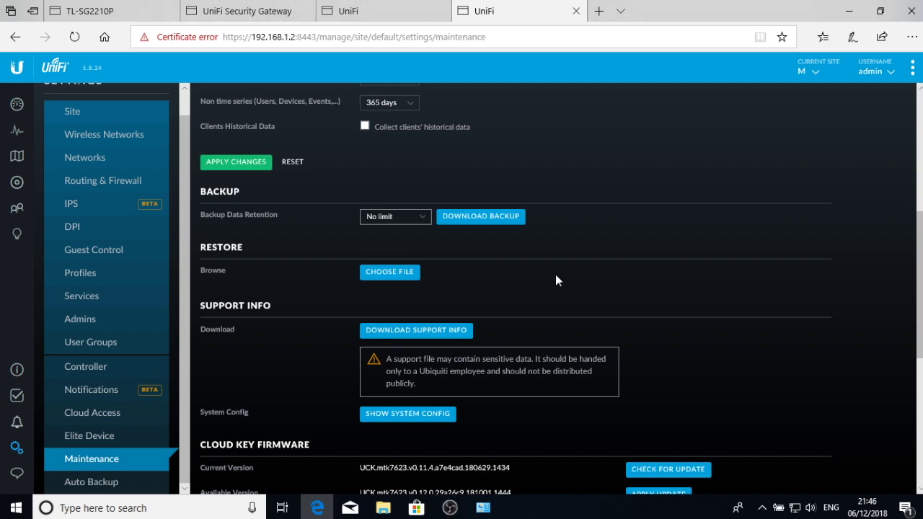
scroll(556, 280, down, 2)
scroll(555, 280, down, 4)
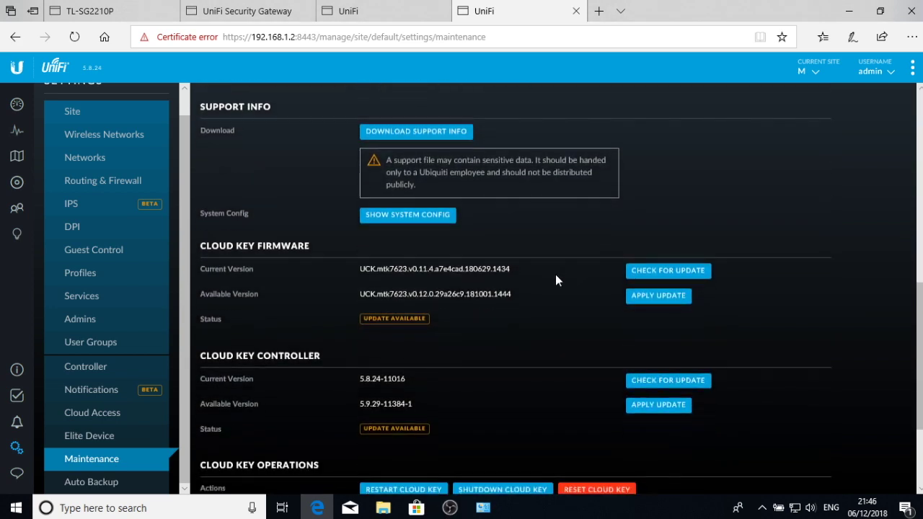
scroll(556, 242, down, 1)
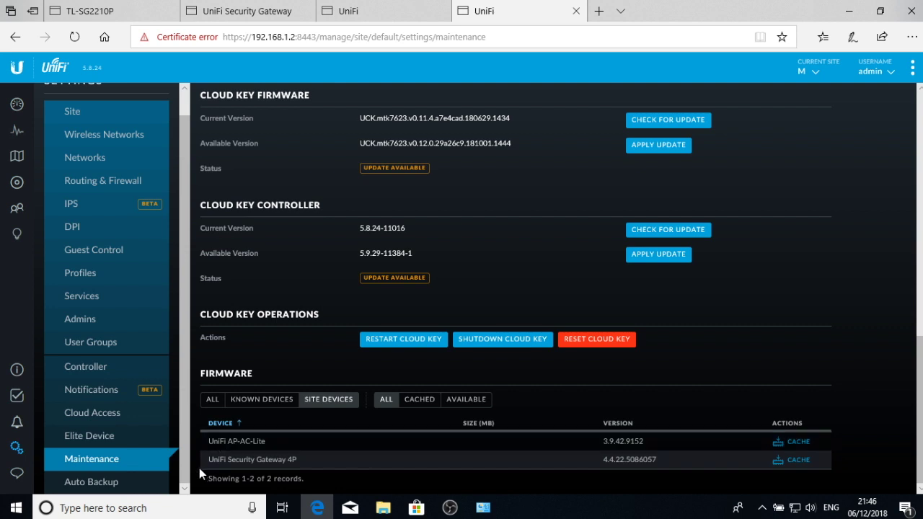
click(112, 489)
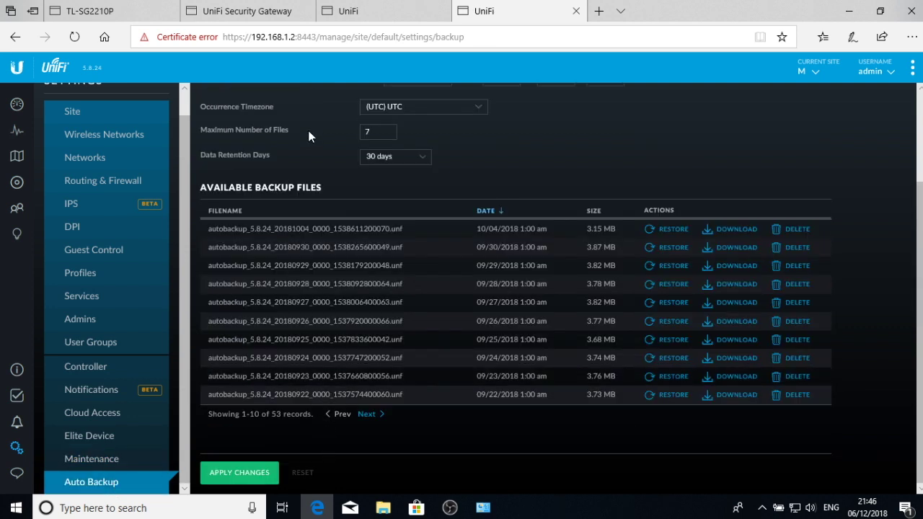
- Schedule the automatic backup to run daily at hour 2
scroll(469, 165, up, 2)
scroll(470, 166, down, 2)
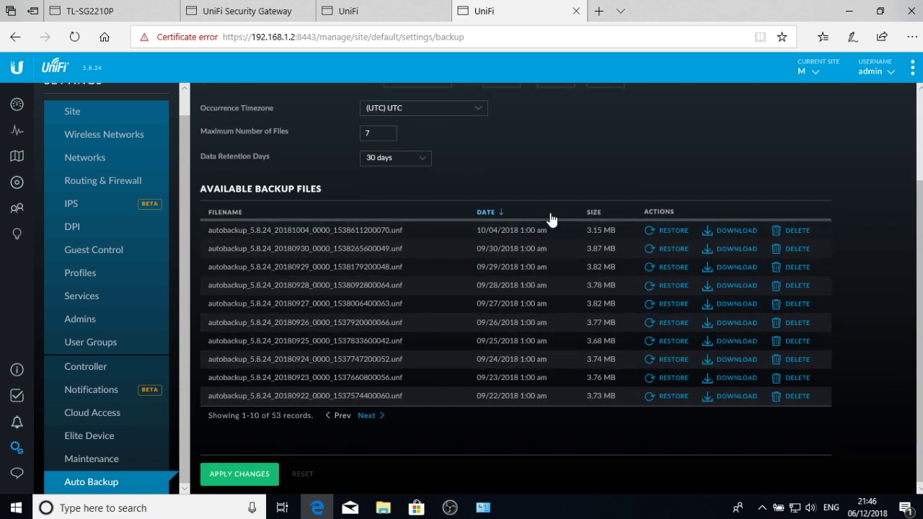
scroll(550, 207, up, 2)
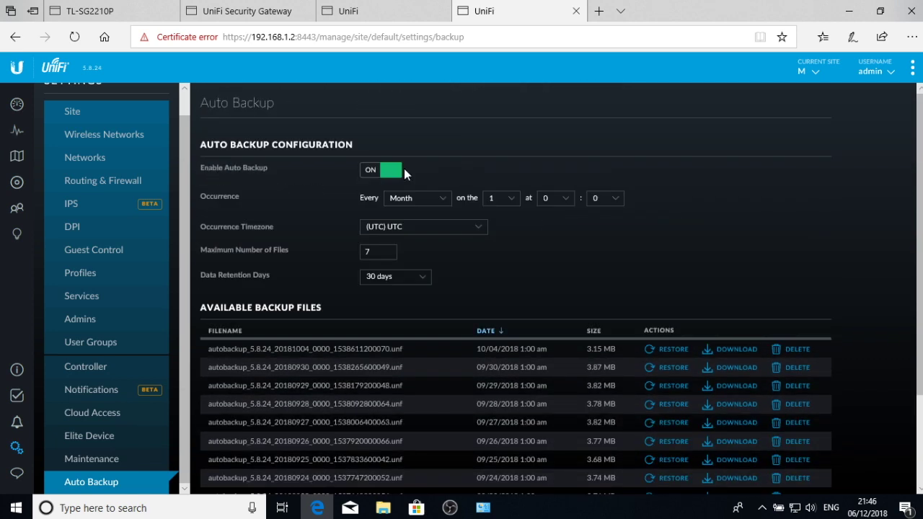
click(422, 199)
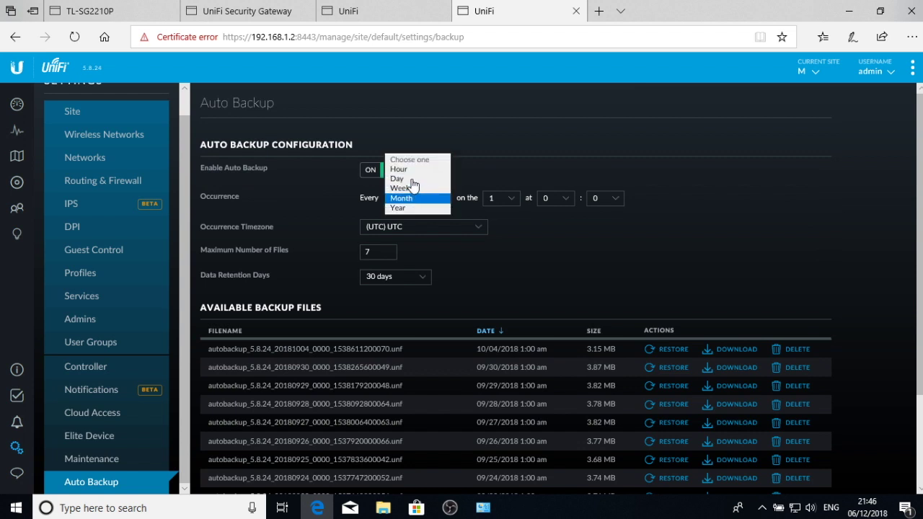
click(404, 179)
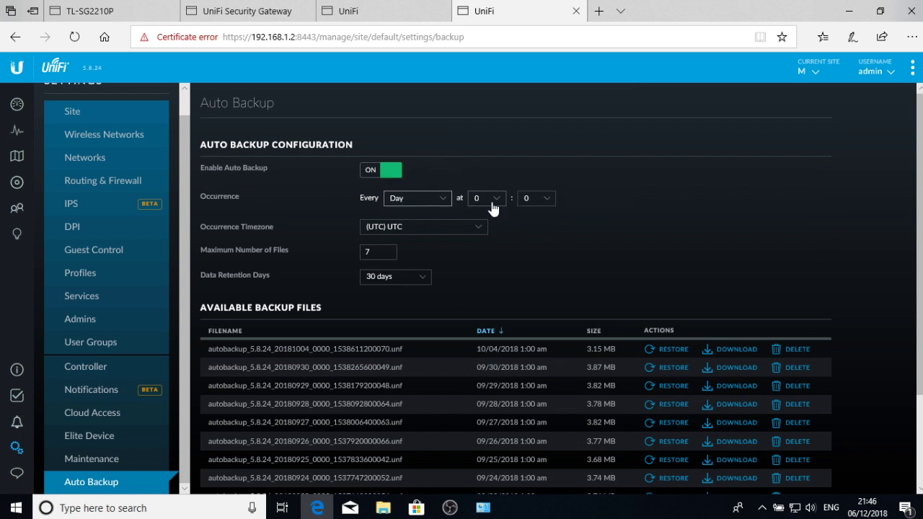
click(494, 204)
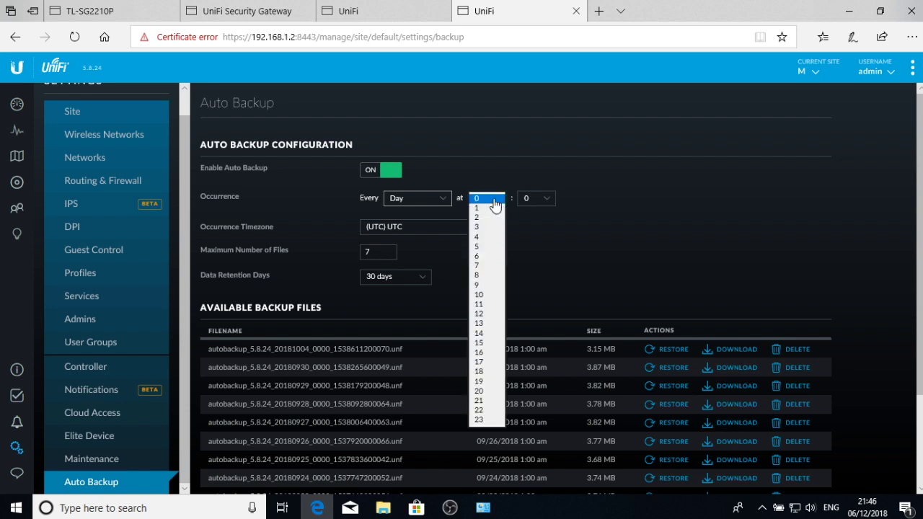
click(495, 217)
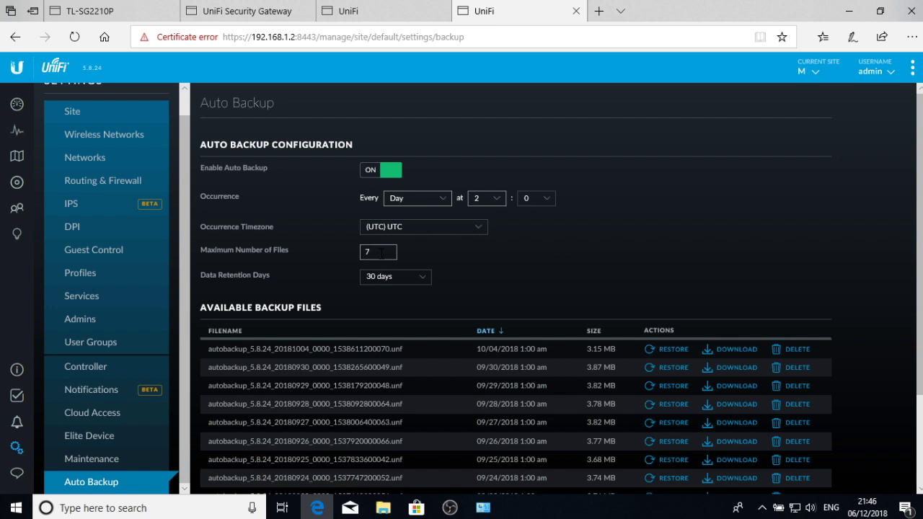
- Set the maximum number of backup files to 30 and apply the auto backup changes
text(30)
click(495, 275)
click(373, 251)
key(BackSpace)
scroll(532, 266, down, 3)
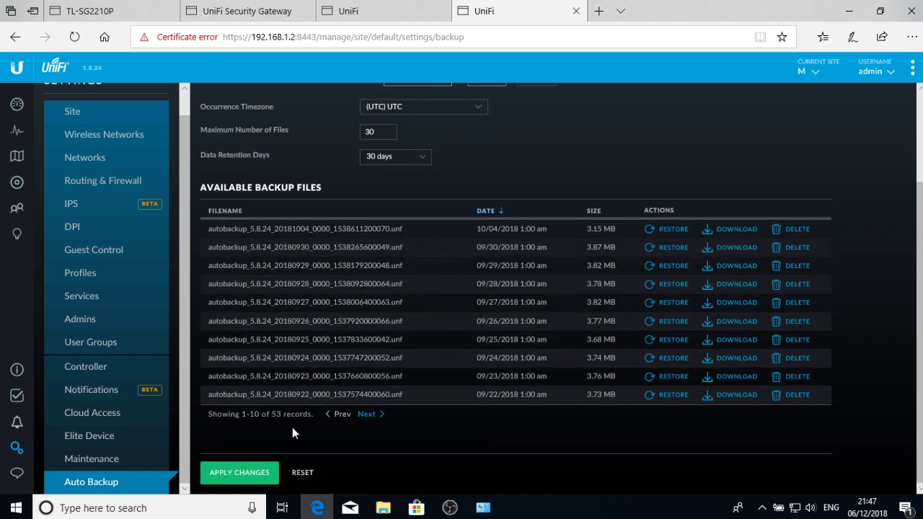
click(245, 473)
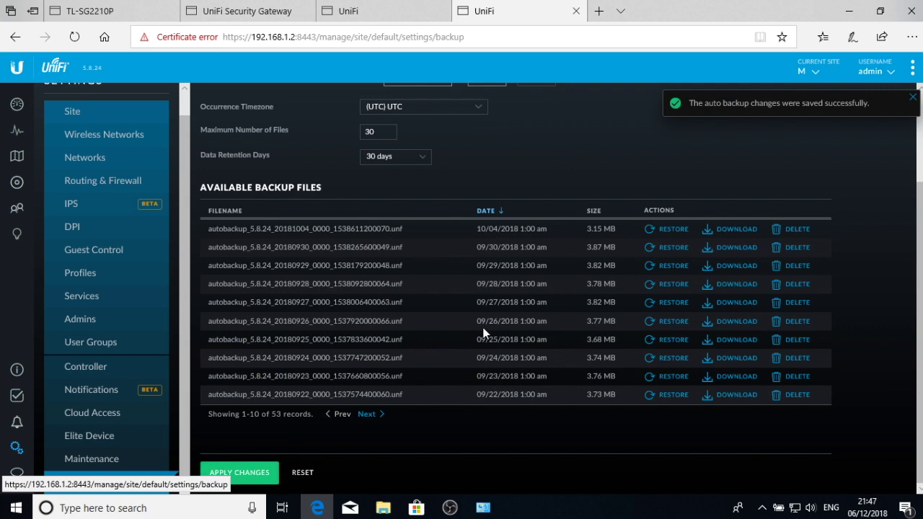
scroll(614, 260, up, 3)
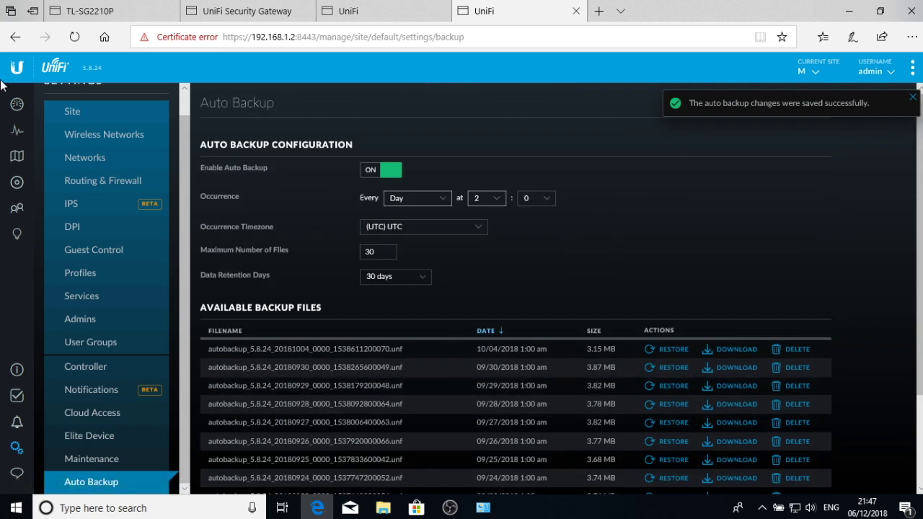
click(125, 144)
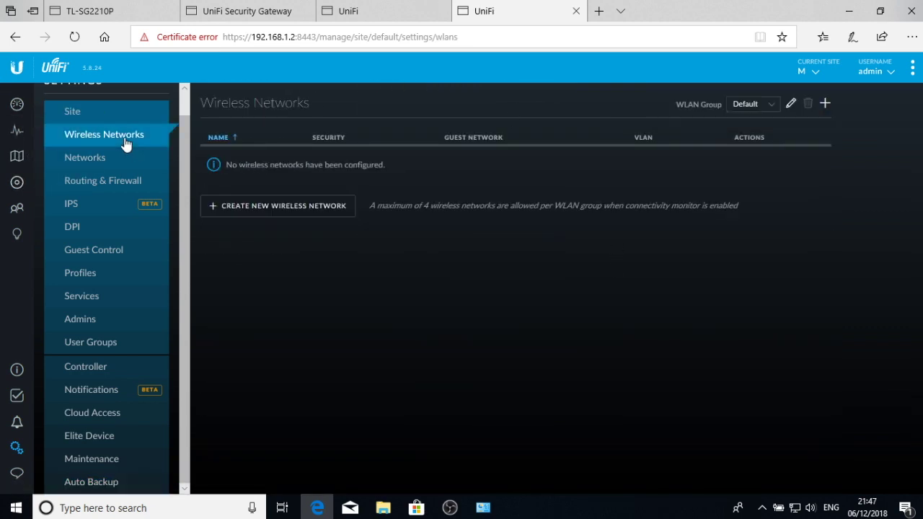
- Name the new wireless network 'corp WiFi' and secure it with WPA Personal and a key
click(296, 207)
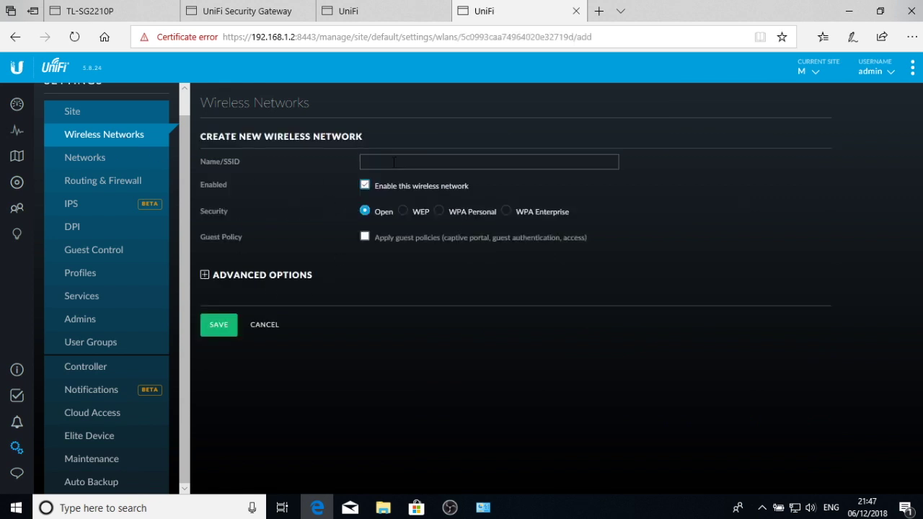
text(co)
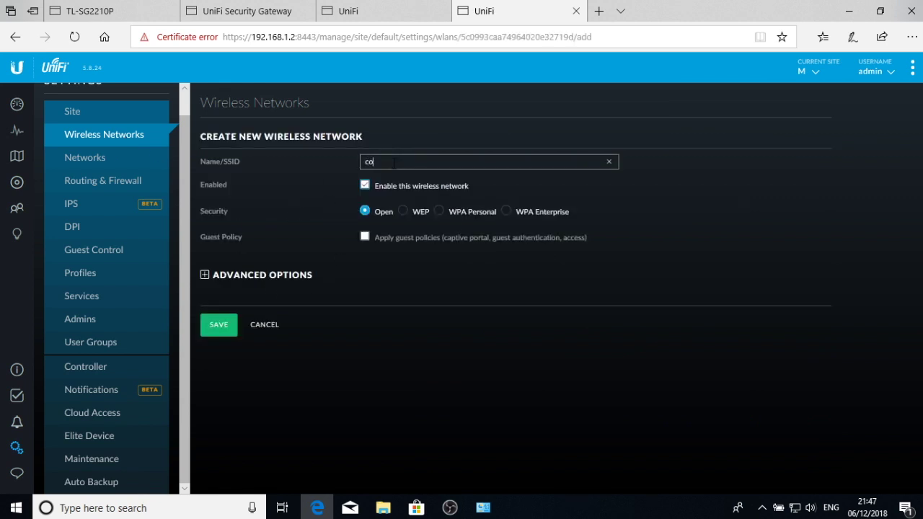
text(rp Wifi)
key(BackSpace)
key(BackSpace)
text(Fi)
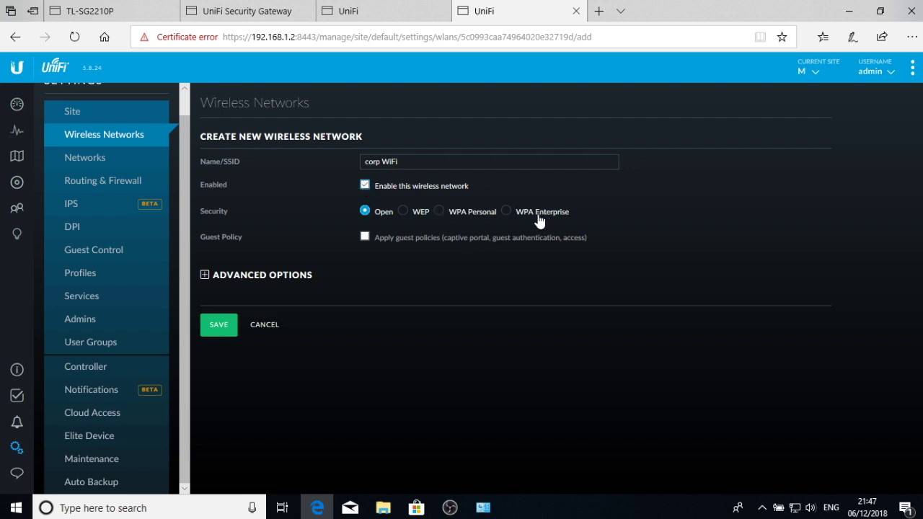
click(439, 212)
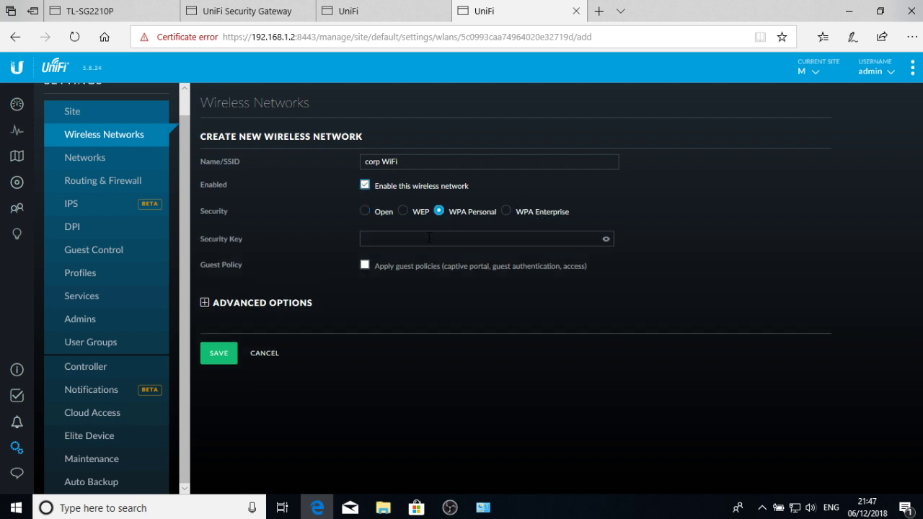
click(430, 243)
text(********)
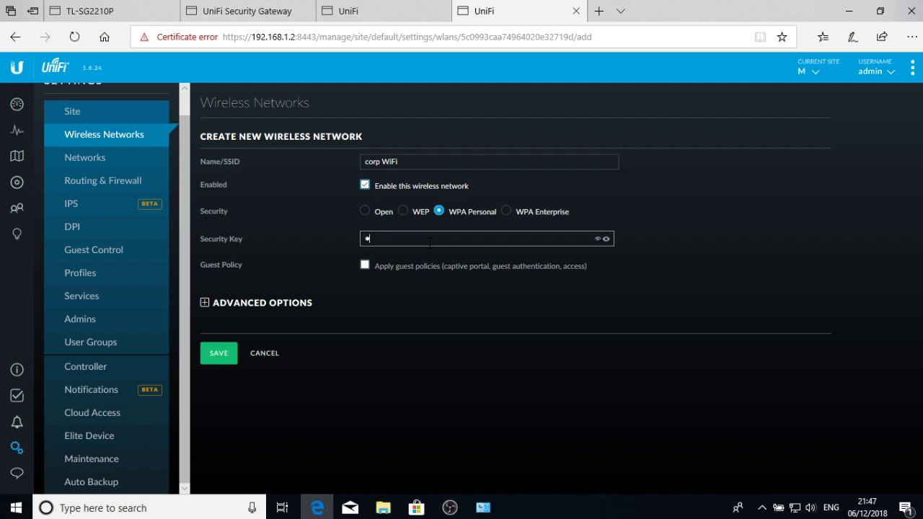
click(606, 239)
- Put corp WiFi on VLAN 2 with the Default user group and save it
click(254, 303)
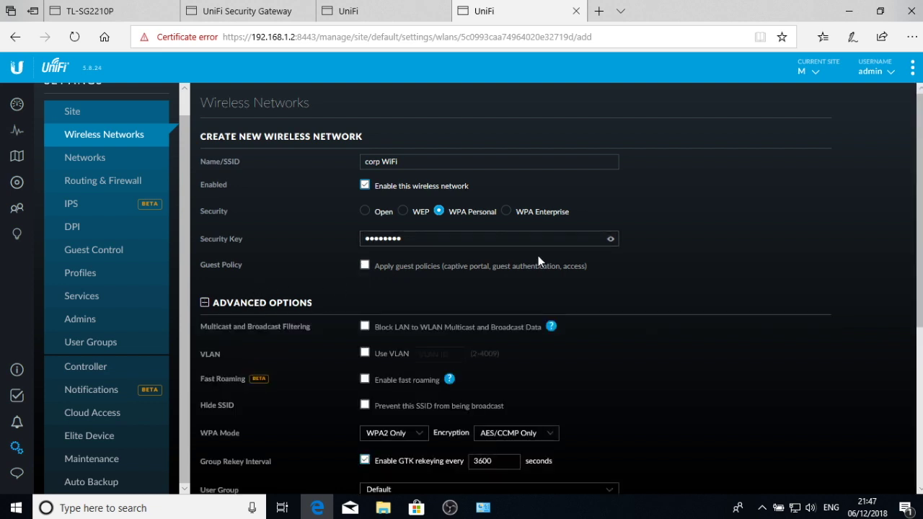
scroll(538, 257, down, 1)
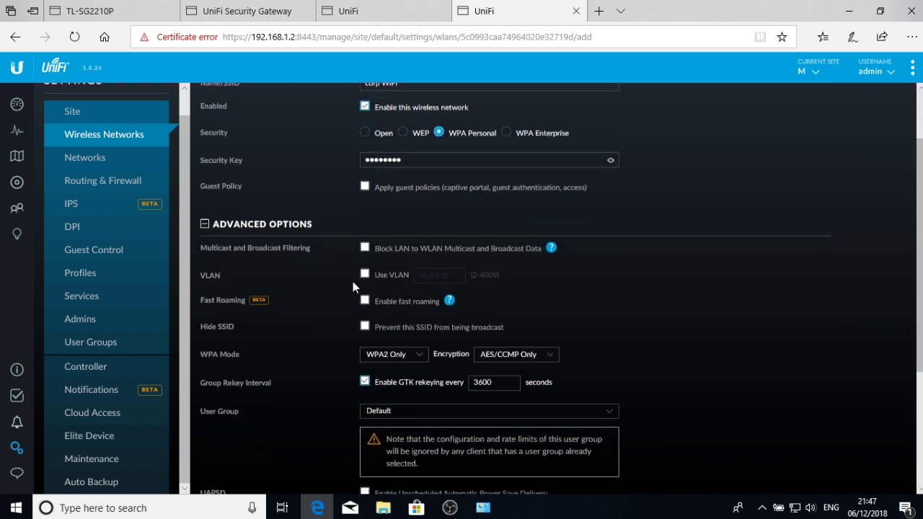
click(364, 275)
click(439, 276)
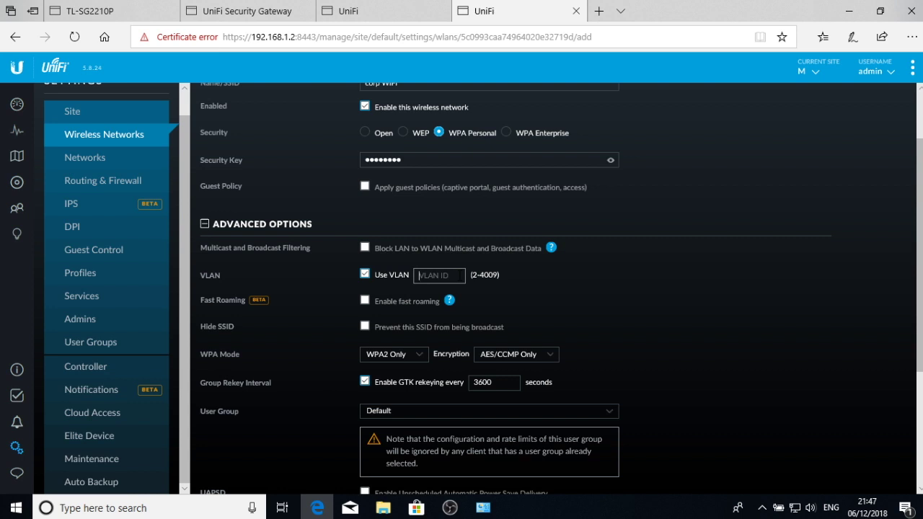
click(459, 275)
text(2)
scroll(483, 184, down, 3)
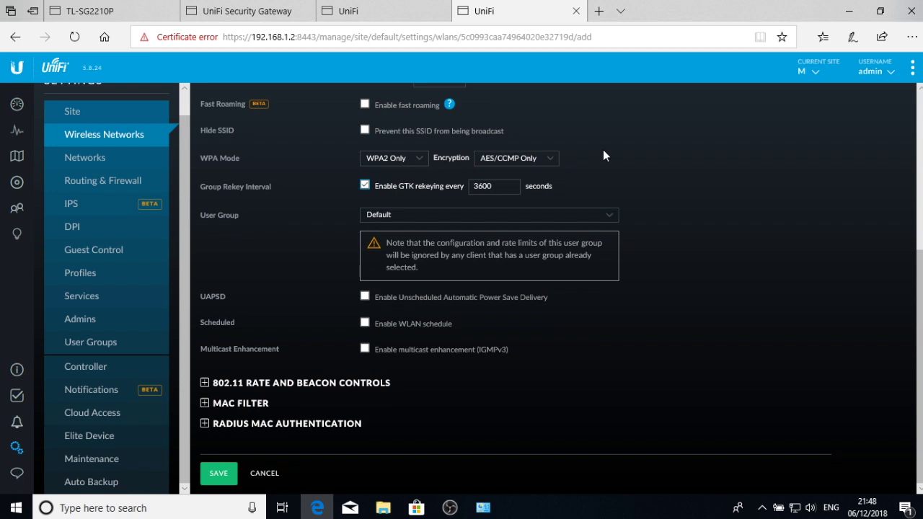
click(429, 216)
click(278, 243)
click(216, 474)
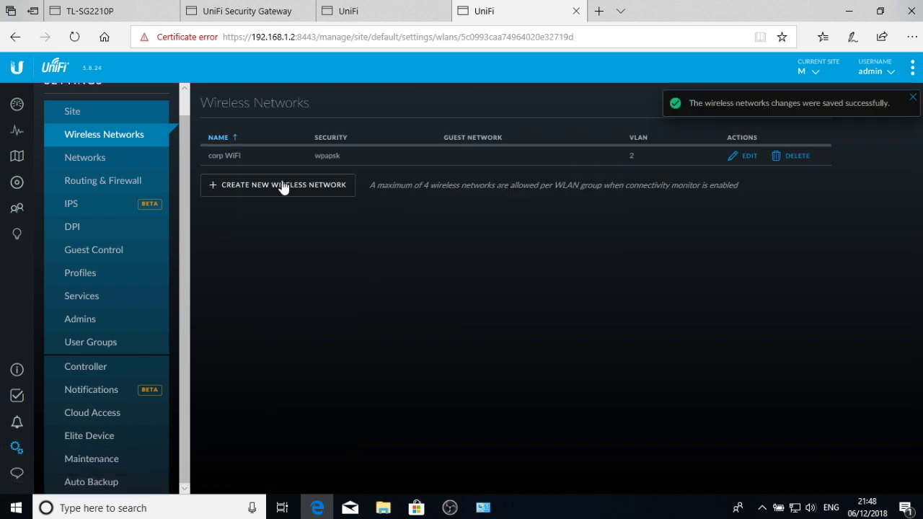
- Begin a new wireless network, review the existing networks list, then discard the draft form
click(282, 185)
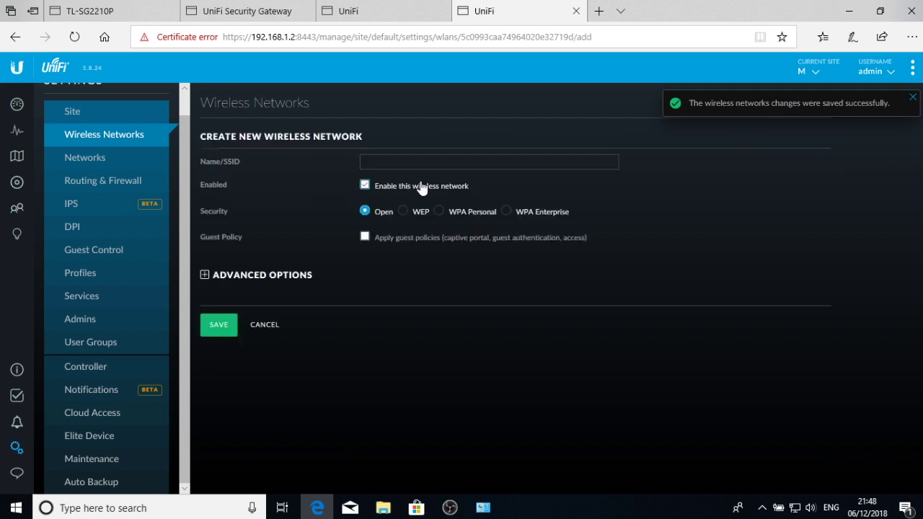
click(399, 160)
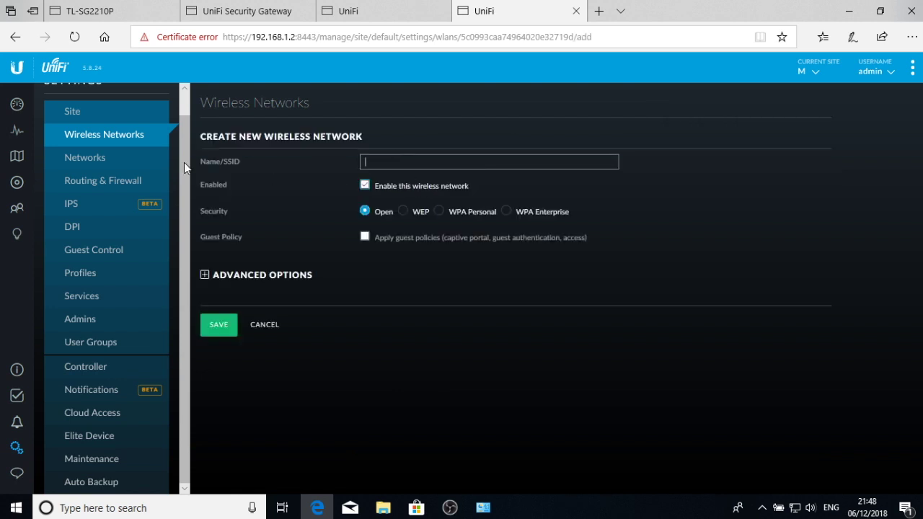
click(117, 164)
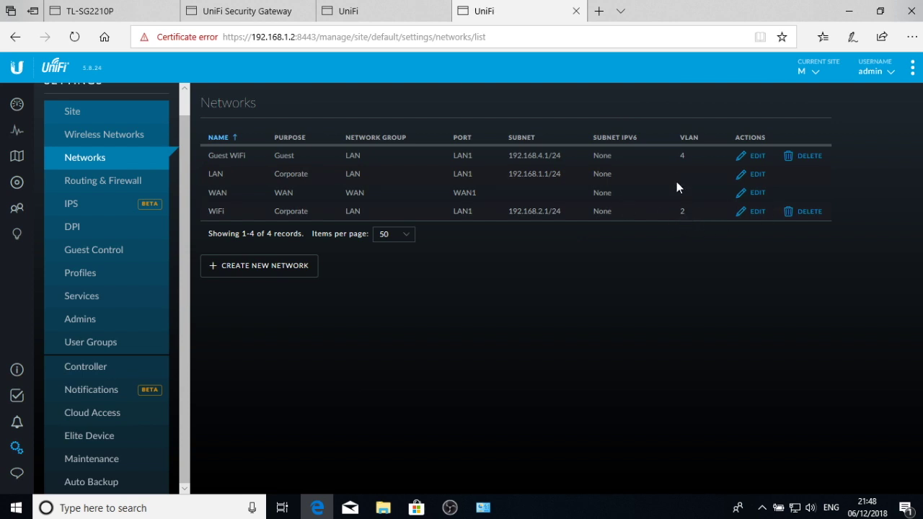
click(128, 140)
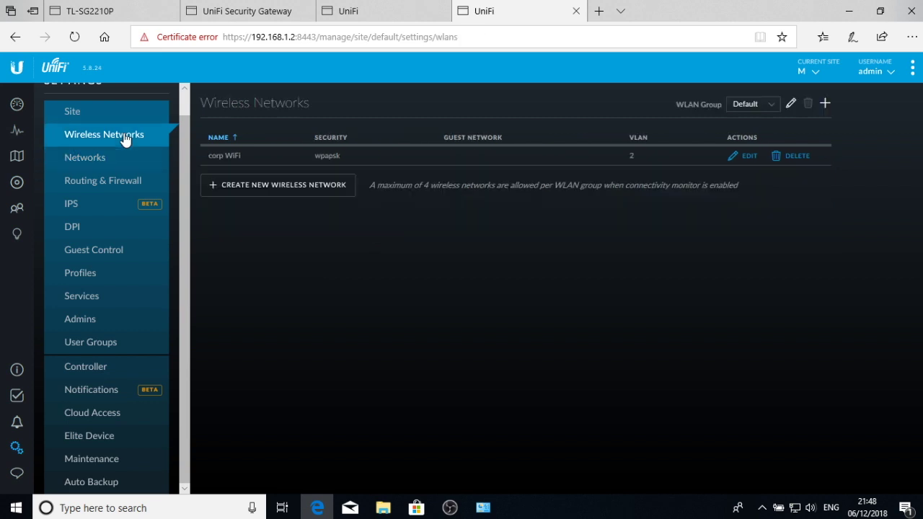
click(283, 189)
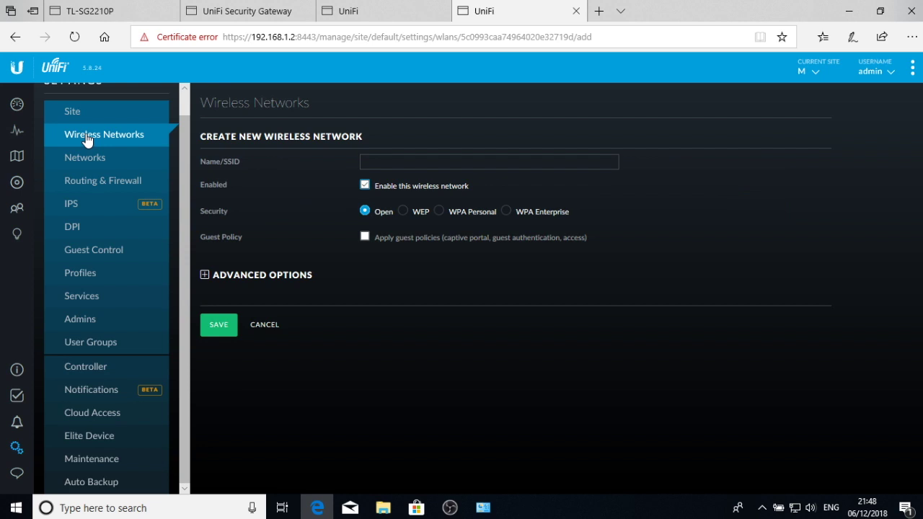
click(265, 325)
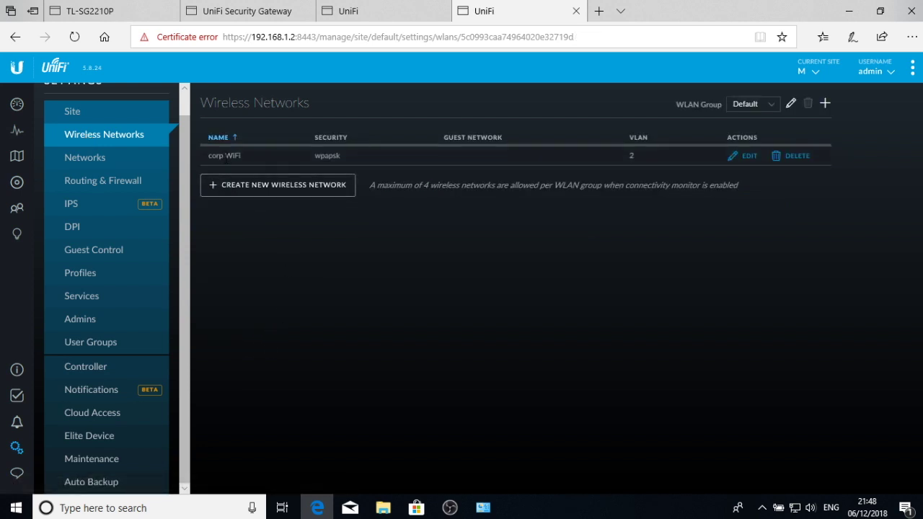
drag(247, 154, 205, 152)
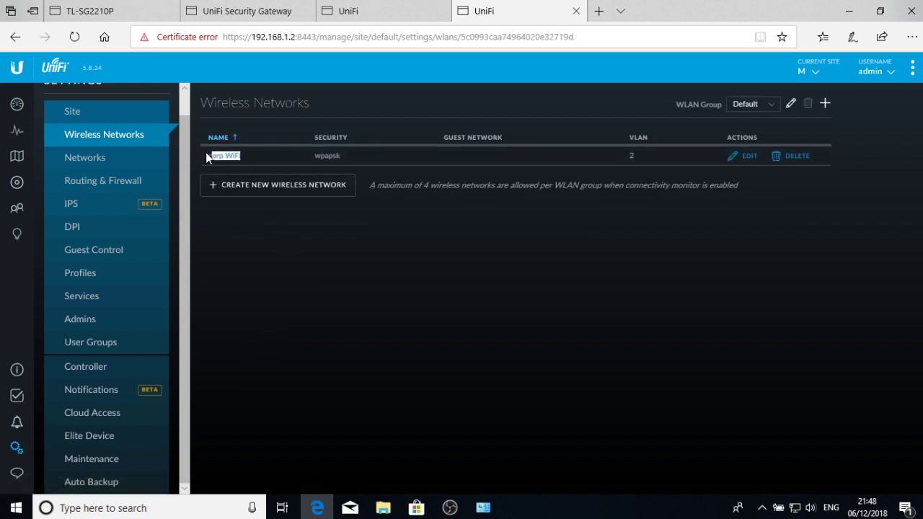
- Create a new wireless network named 'Guest wifi' with guest policies applied
click(245, 183)
click(401, 163)
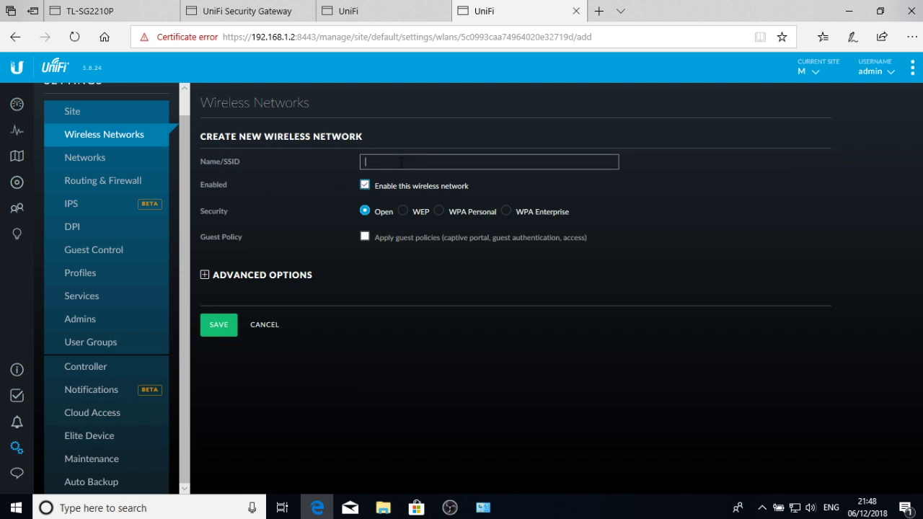
text(Guest wifi)
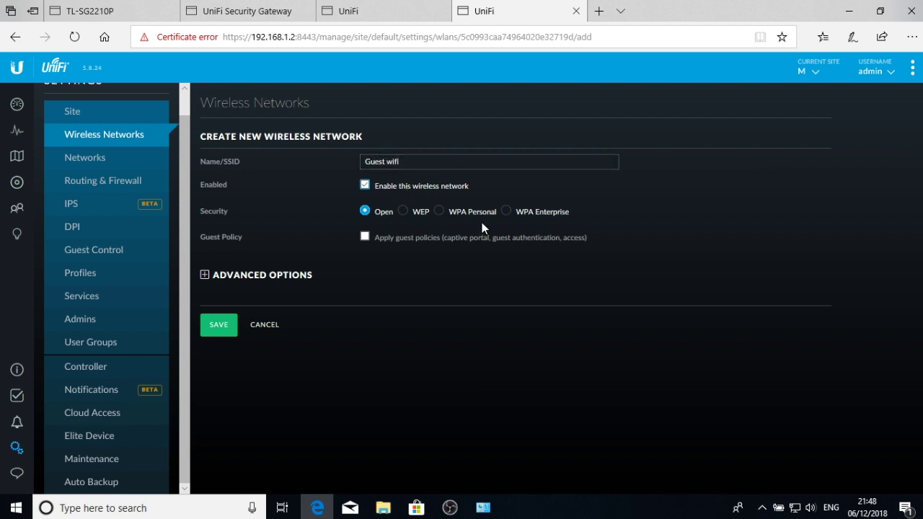
click(364, 237)
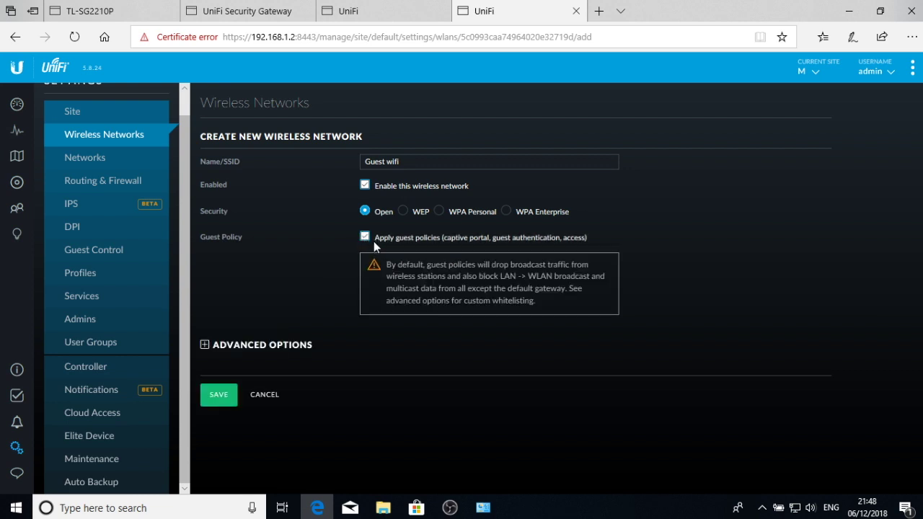
- In the advanced options, enable VLAN tagging with VLAN ID 4
click(204, 344)
scroll(371, 322, down, 3)
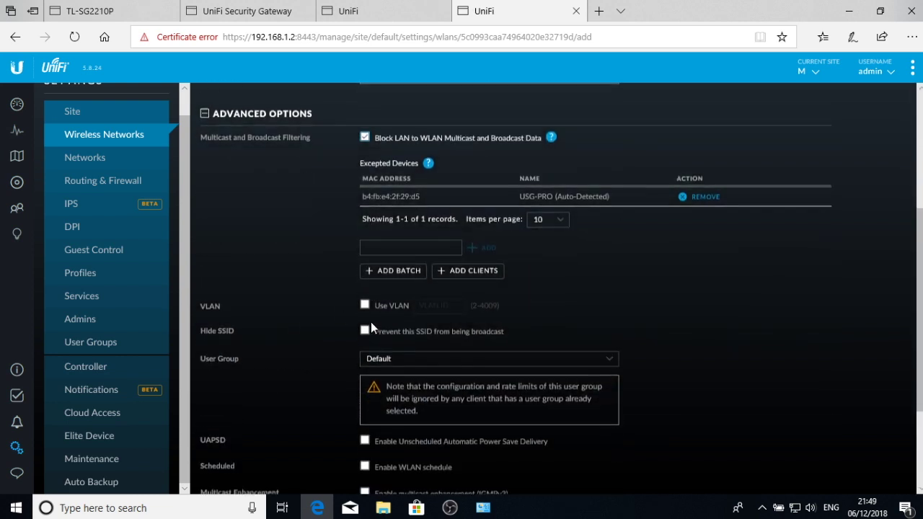
scroll(509, 179, down, 1)
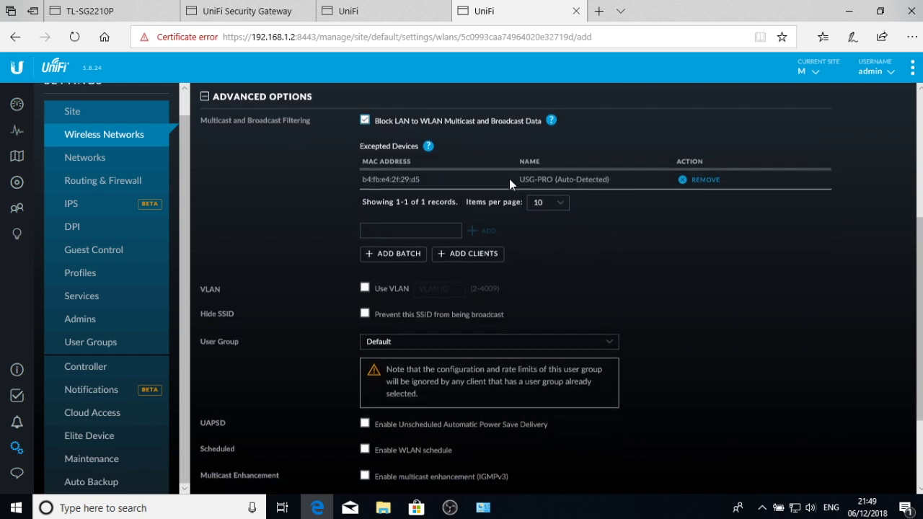
scroll(509, 186, down, 1)
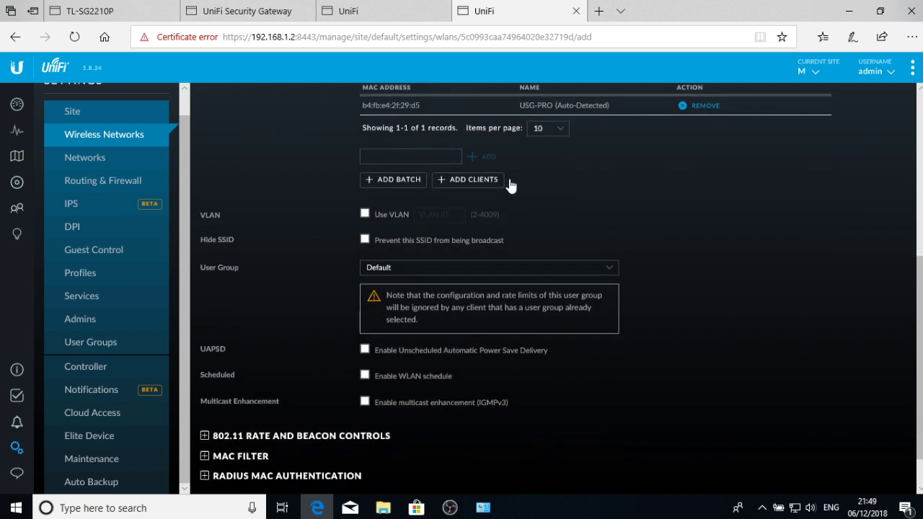
click(366, 214)
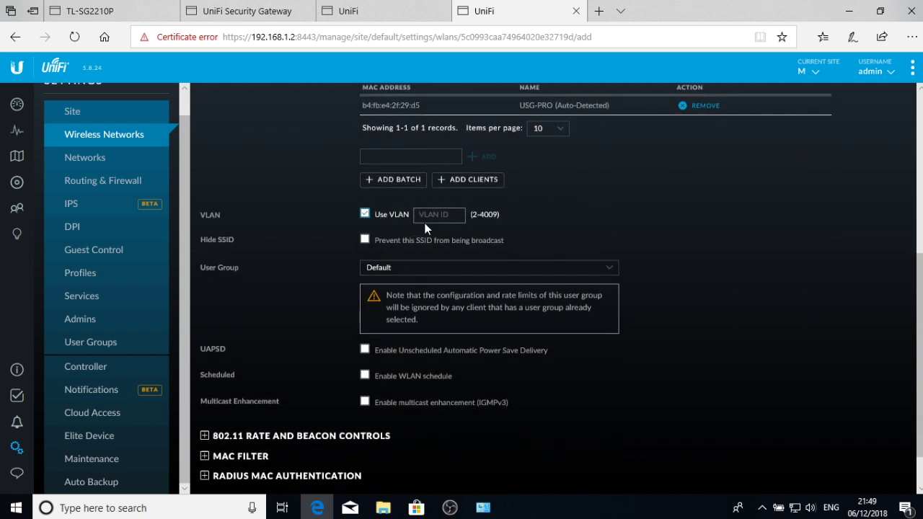
text(4)
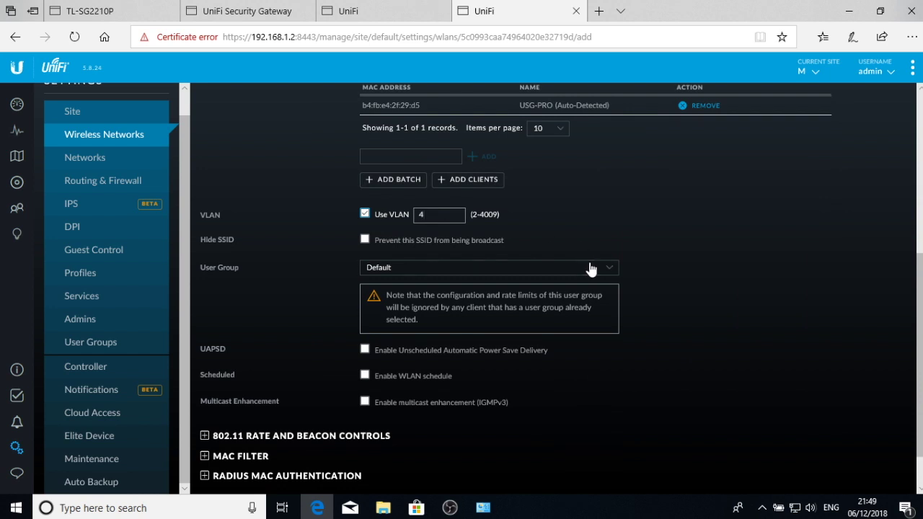
- Assign the Wifi Guest user group and save the Guest wifi network
scroll(593, 269, down, 1)
scroll(593, 269, down, 1)
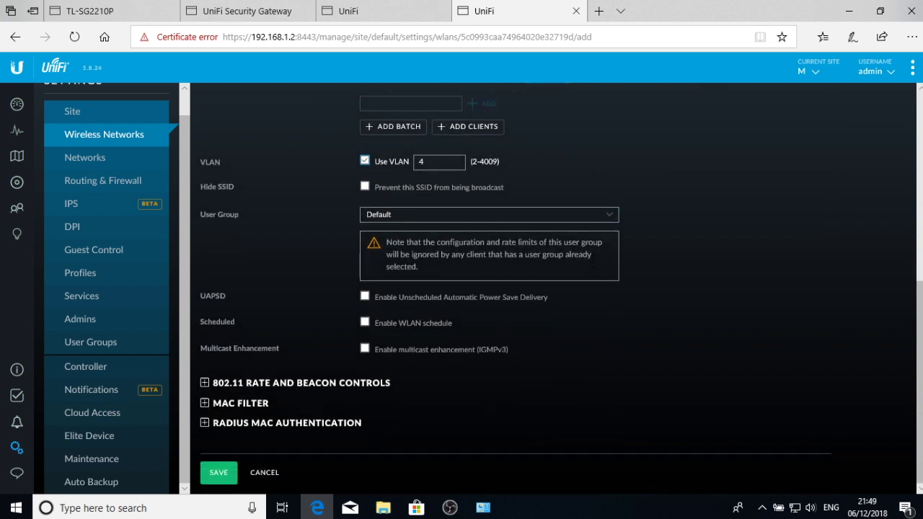
click(539, 219)
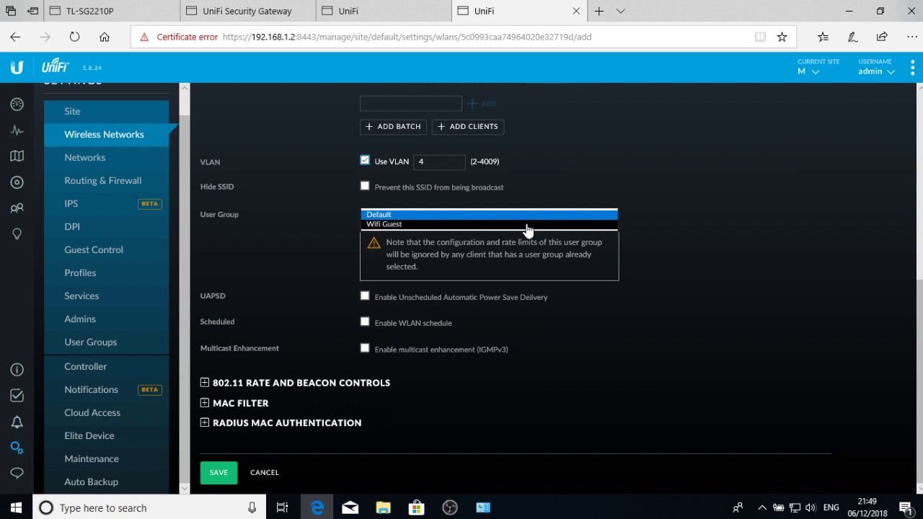
click(527, 224)
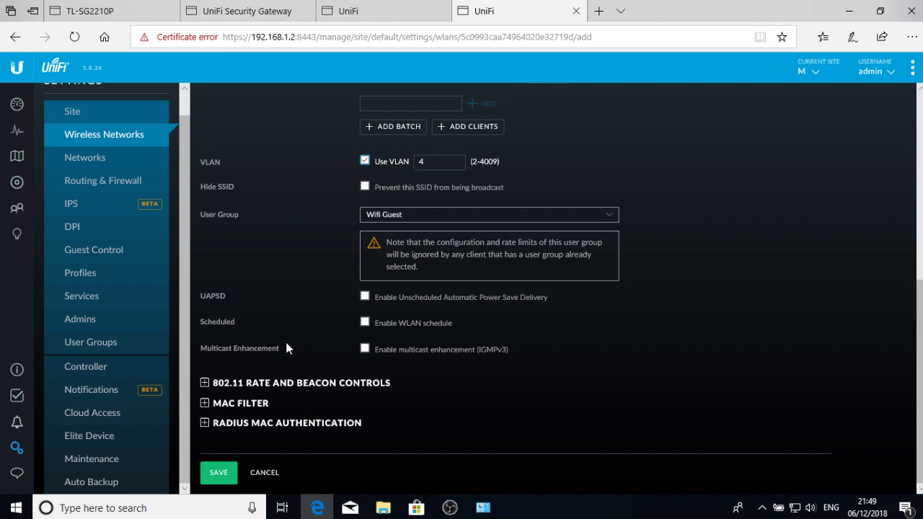
click(223, 473)
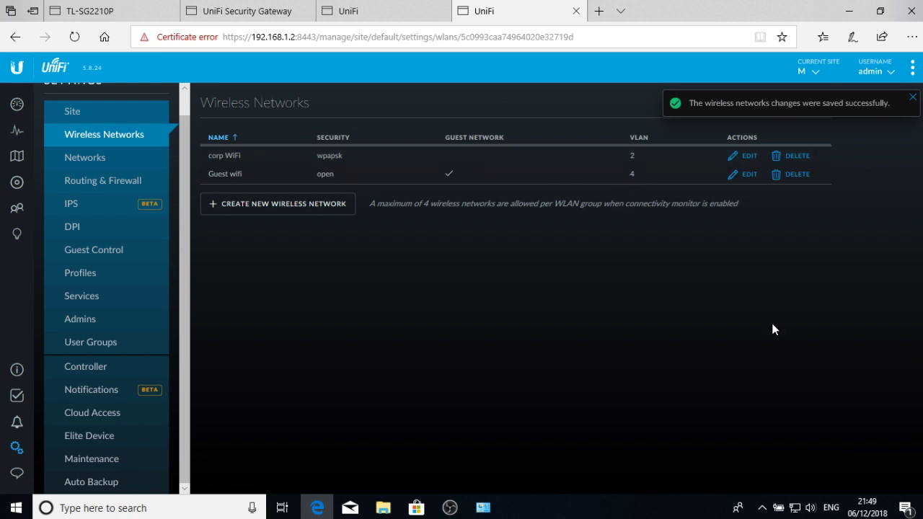
click(763, 509)
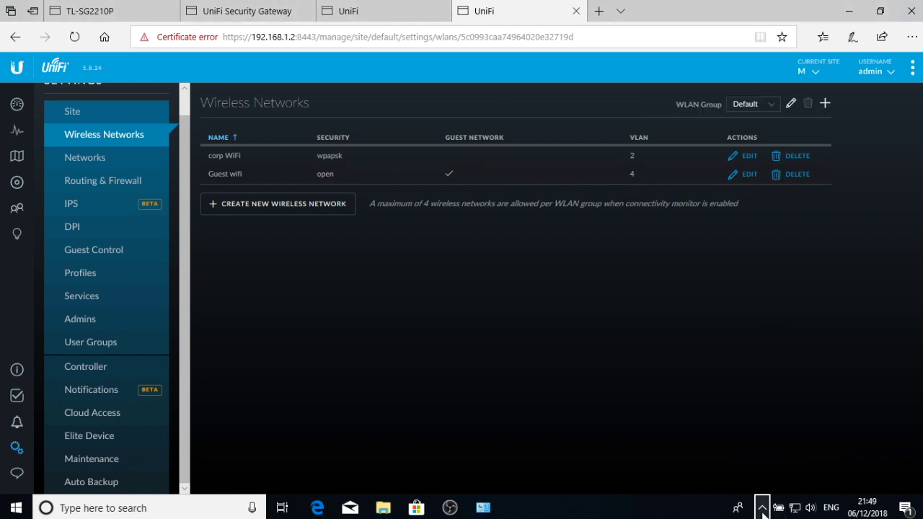
- Give the AP-AC-Lite access point the alias 'AP' and save it
click(381, 343)
click(20, 192)
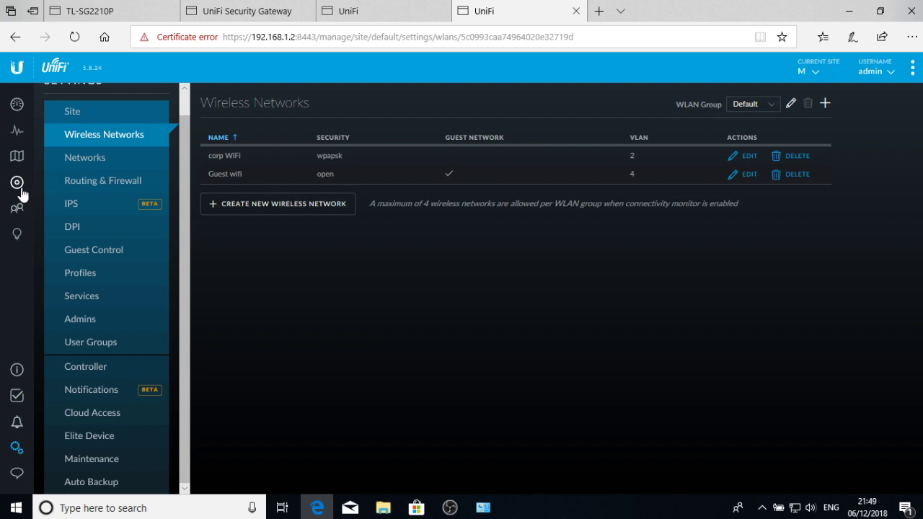
click(216, 158)
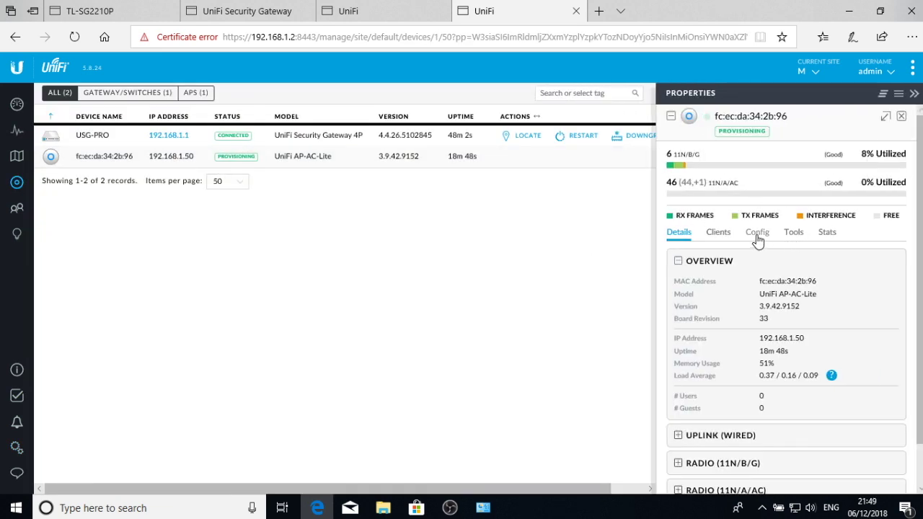
click(758, 234)
click(720, 300)
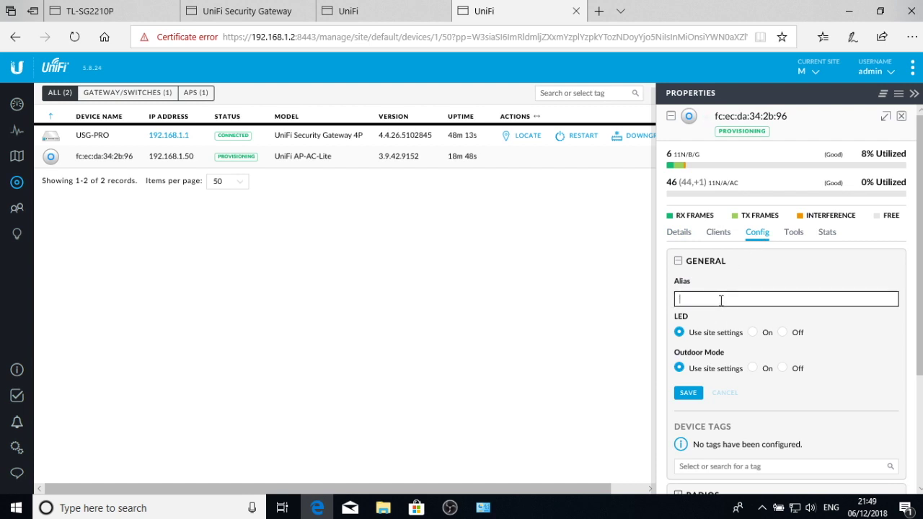
text(AP)
click(688, 393)
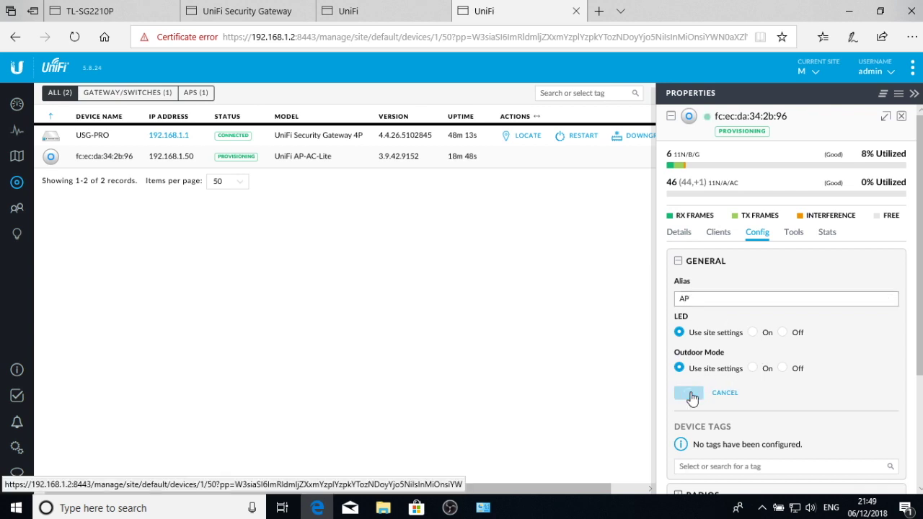
- Review the AP's radio settings (channels 6 and 46) and WLAN assignments, then close its properties
scroll(786, 370, down, 3)
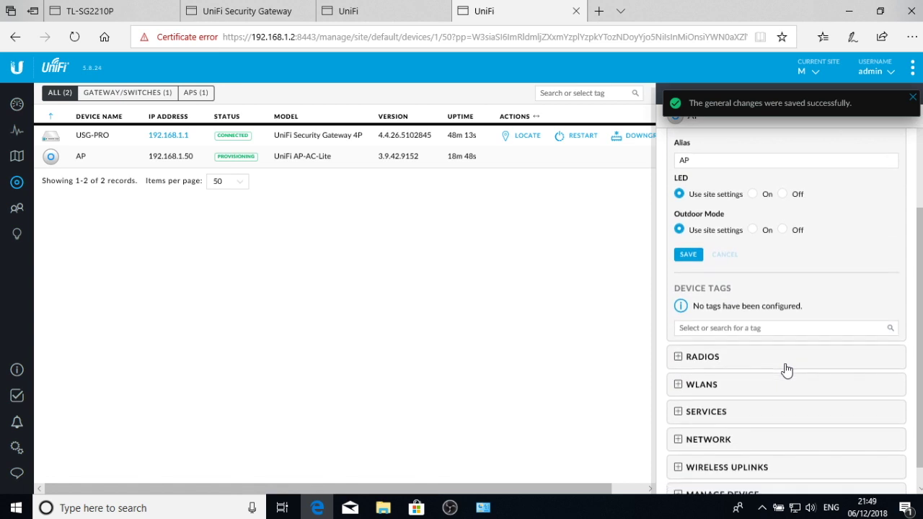
click(714, 360)
scroll(711, 373, down, 3)
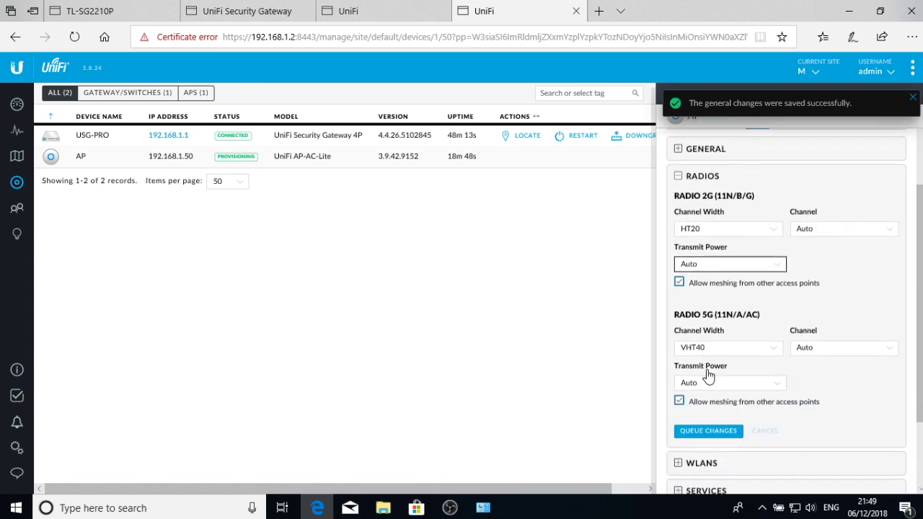
click(701, 361)
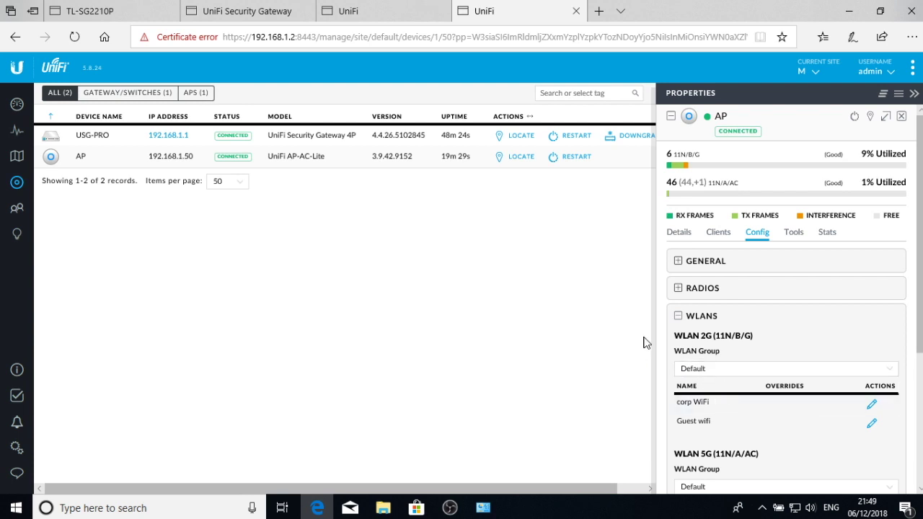
scroll(833, 272, down, 3)
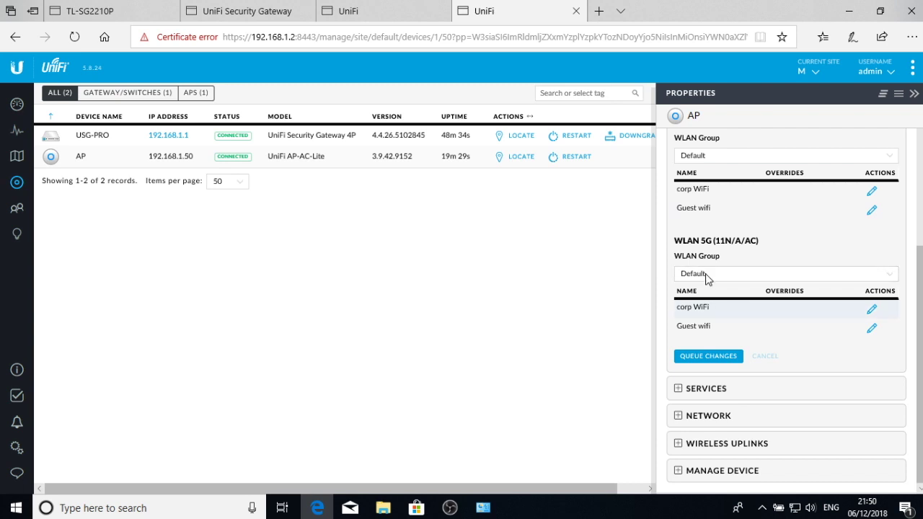
scroll(721, 254, up, 1)
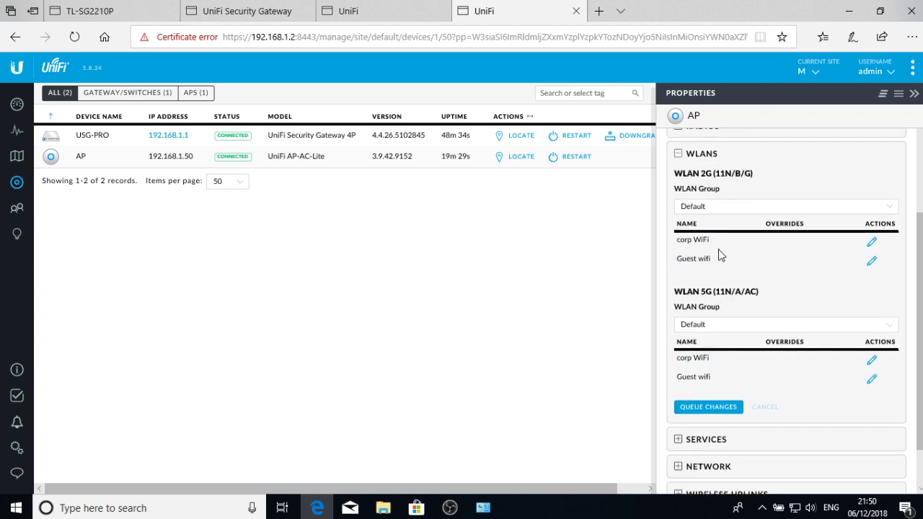
scroll(680, 301, down, 1)
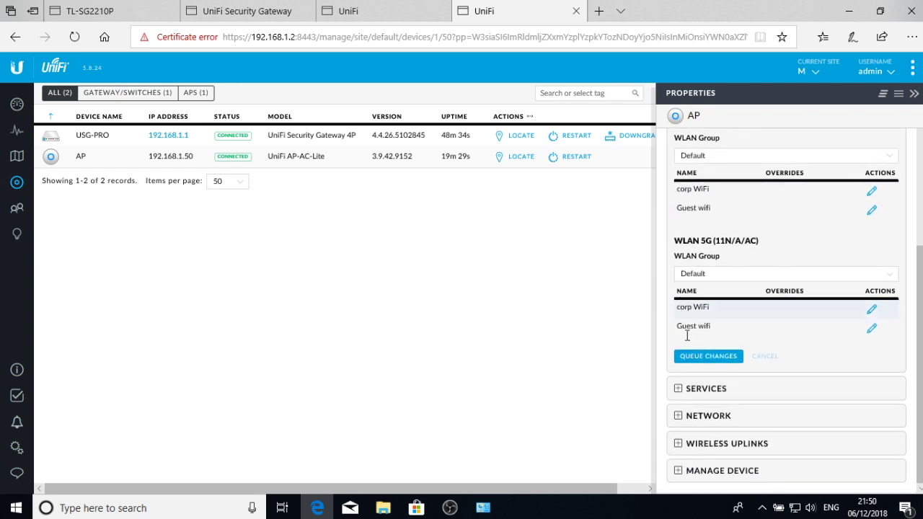
click(914, 93)
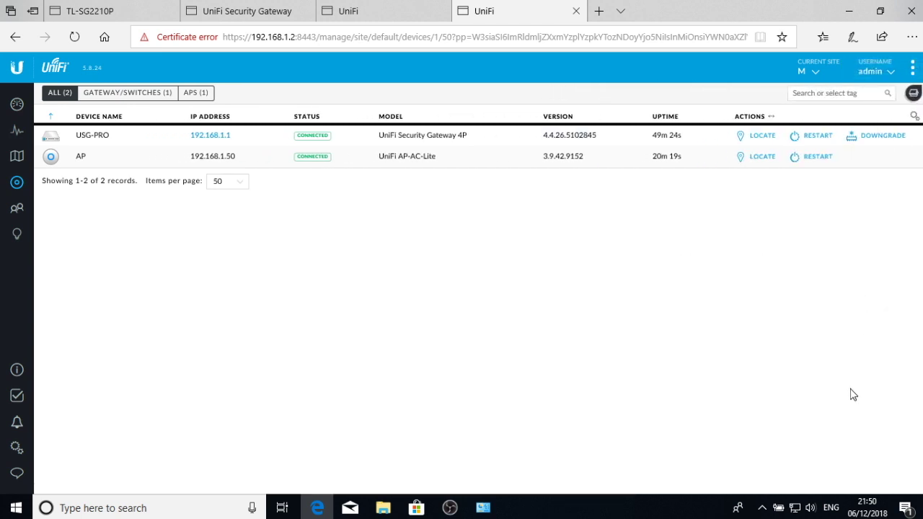
- Confirm corp WiFi and Guest wifi both appear in the Windows Wi-Fi network list
click(764, 509)
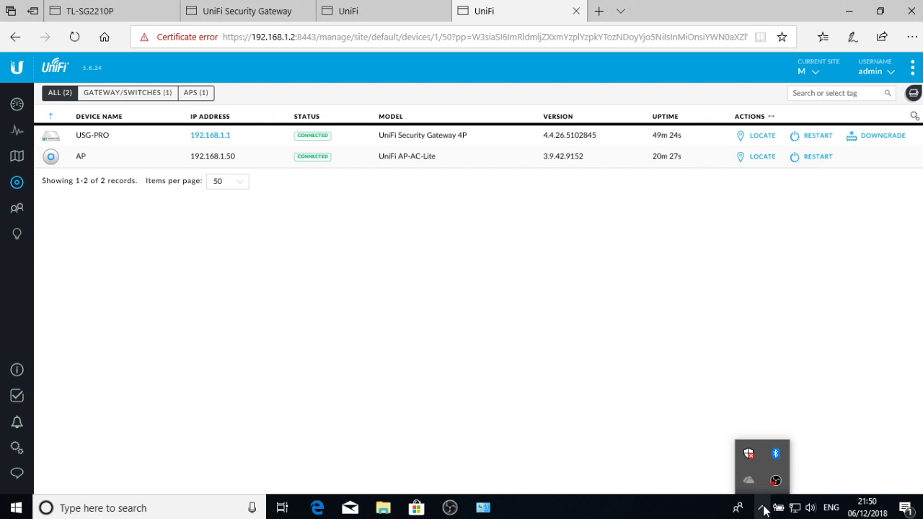
click(794, 509)
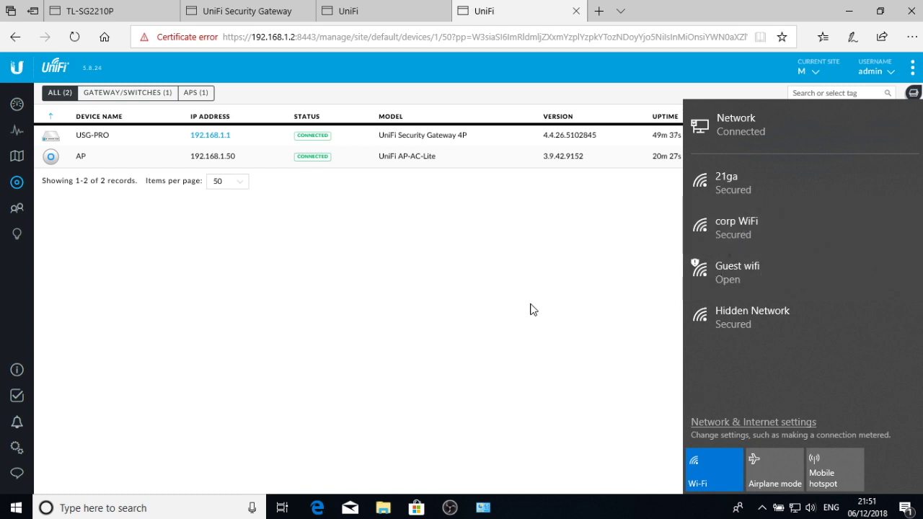
click(415, 282)
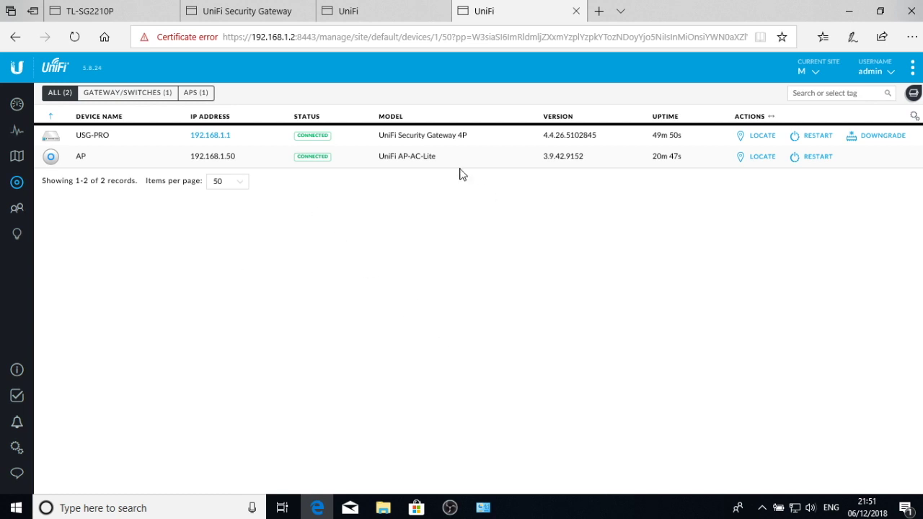
- Check WAN throughput and LAN status on the dashboard, then switch to the Security Gateway page
click(16, 106)
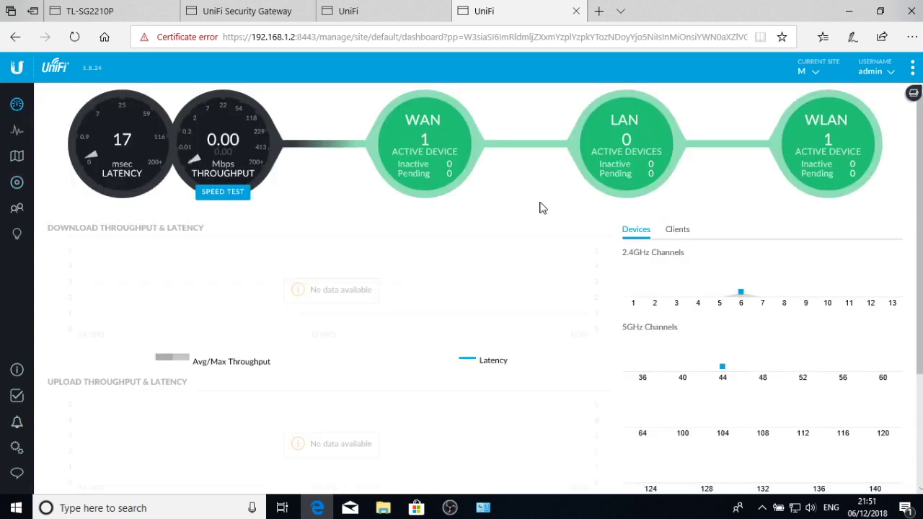
mouse_move(206, 154)
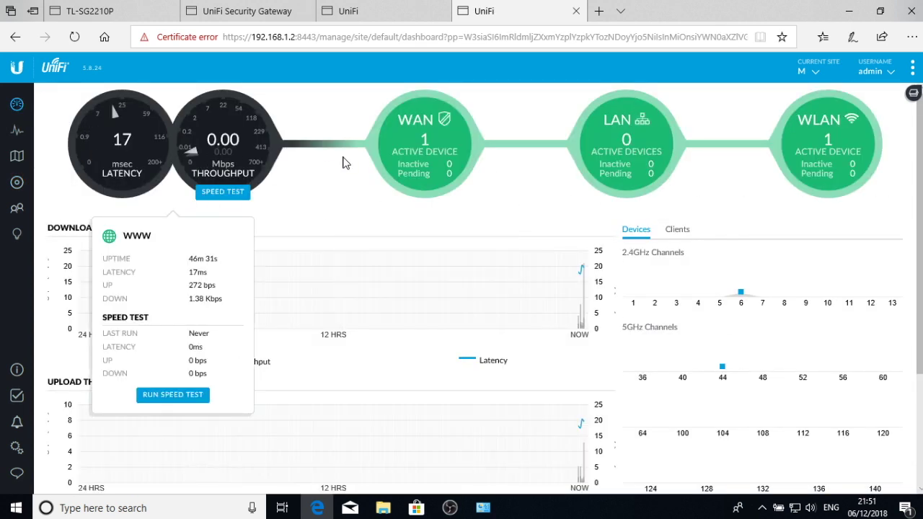
mouse_move(662, 169)
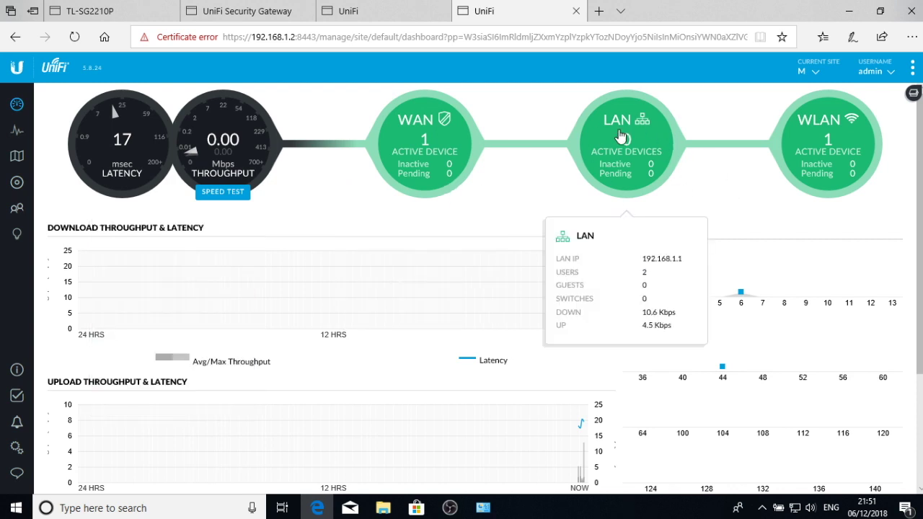
click(249, 10)
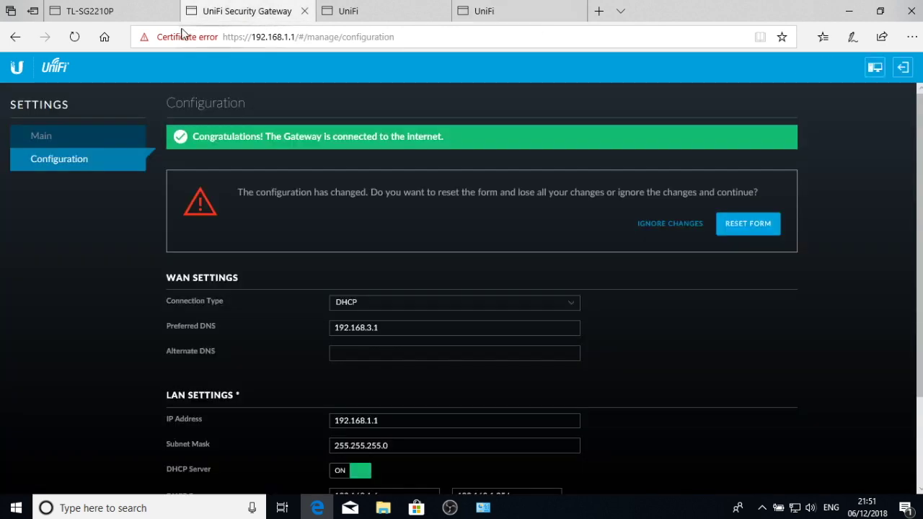
- Show the TL-SG2210P System Summary and check port 8's link status
click(99, 7)
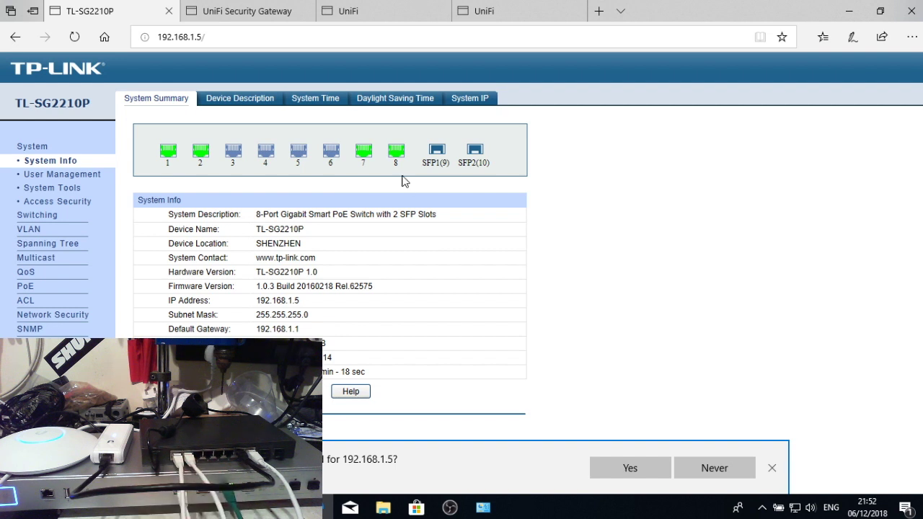
mouse_move(401, 158)
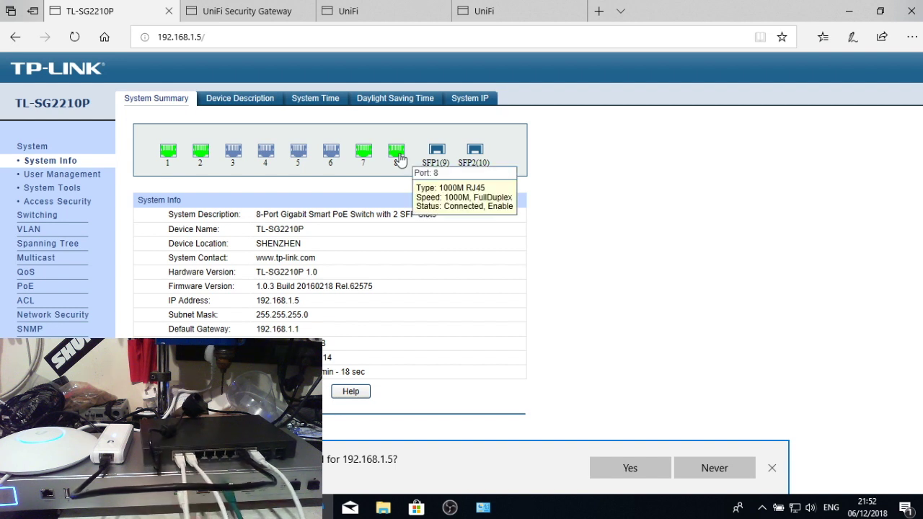
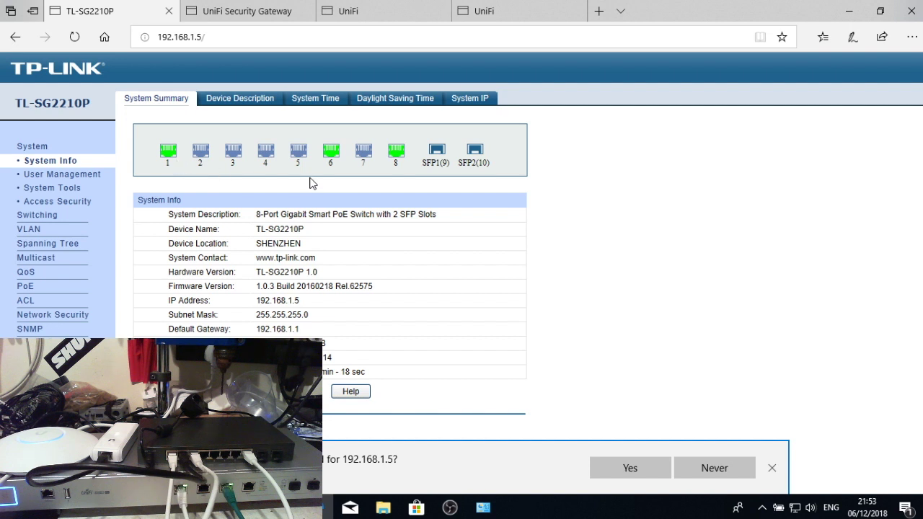
- Refresh the switch summary, open the 802.1Q VLAN page and select VLAN 1
click(58, 165)
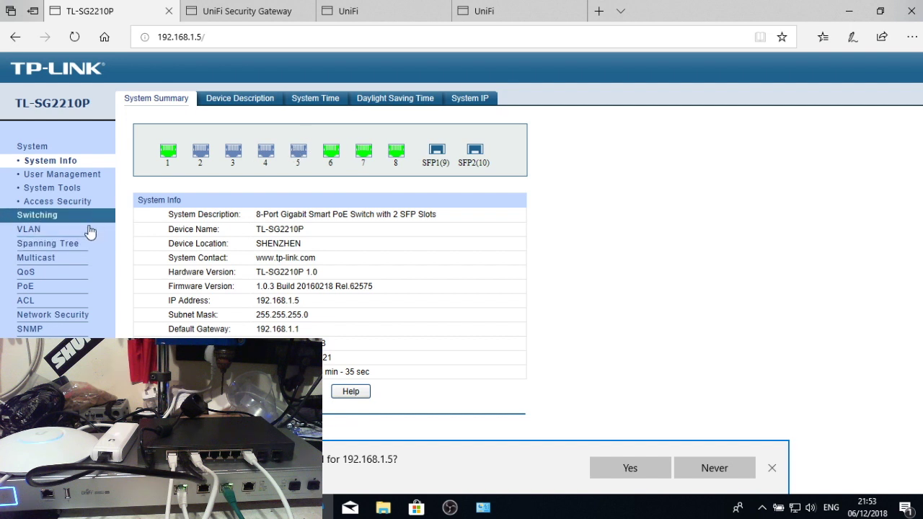
click(65, 229)
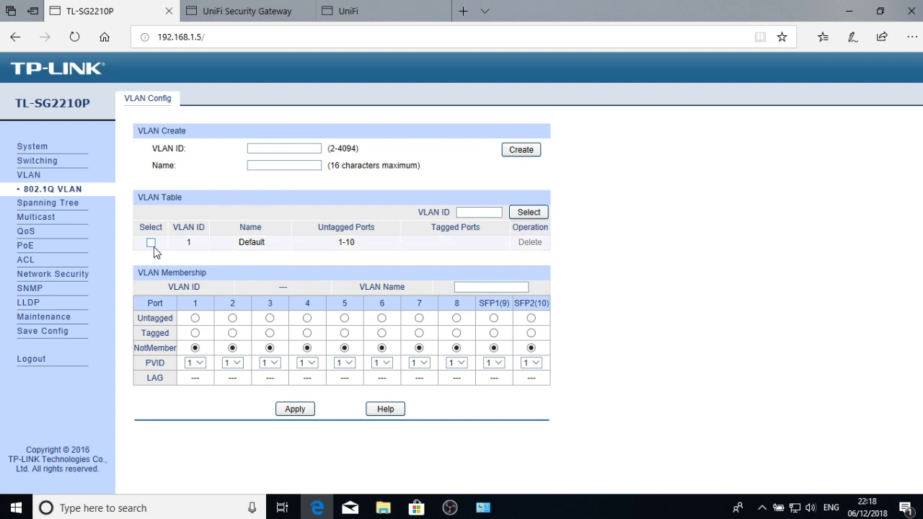
click(150, 242)
- Rename VLAN 1 from Default to 'corp' and apply it
double_click(504, 289)
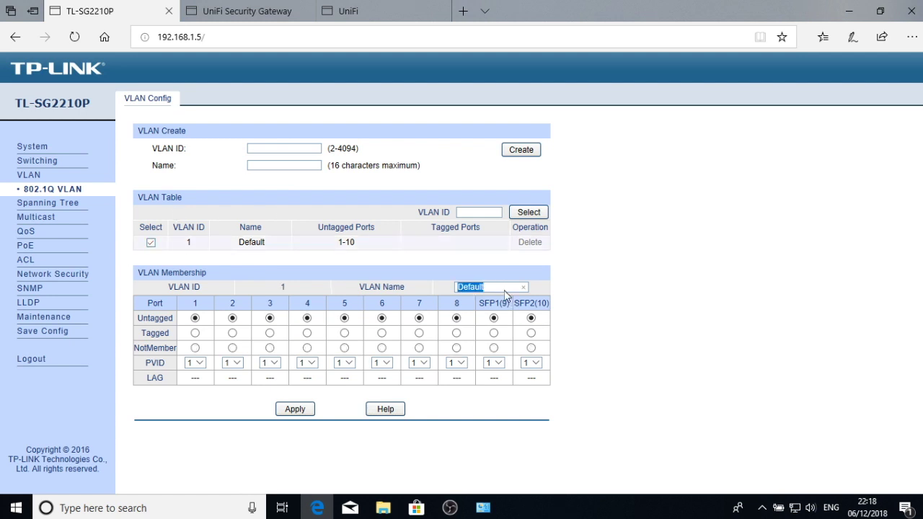
text(corp)
key(Return)
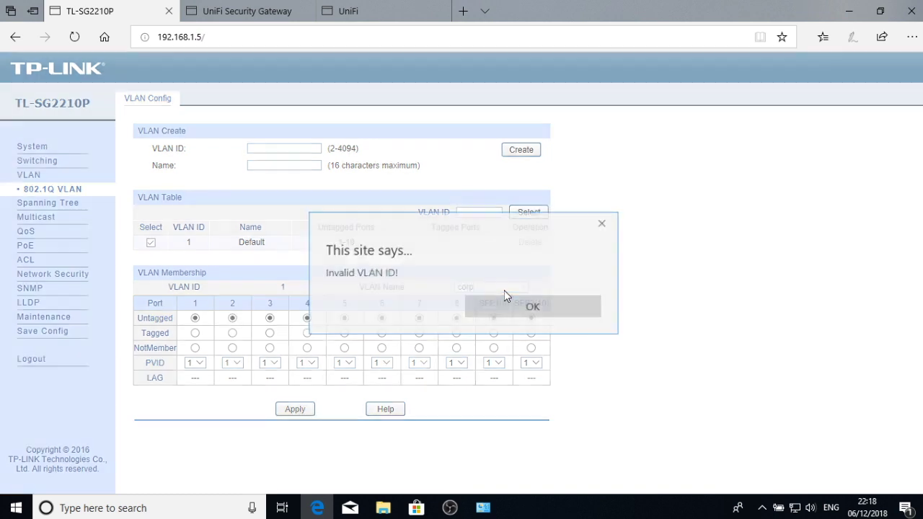
click(497, 308)
click(295, 409)
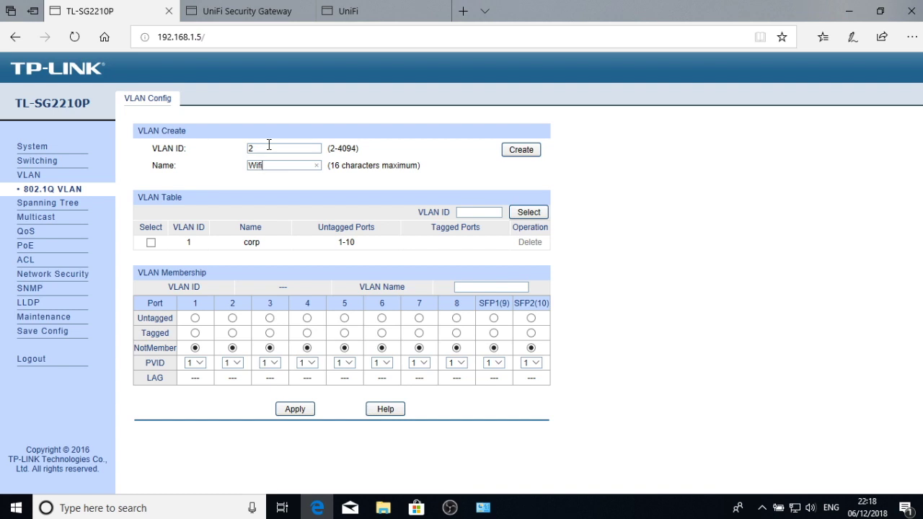
- Create VLAN 2 'Wifi' and VLAN 4 'Guest Wifi', then select VLAN 2
key(Return)
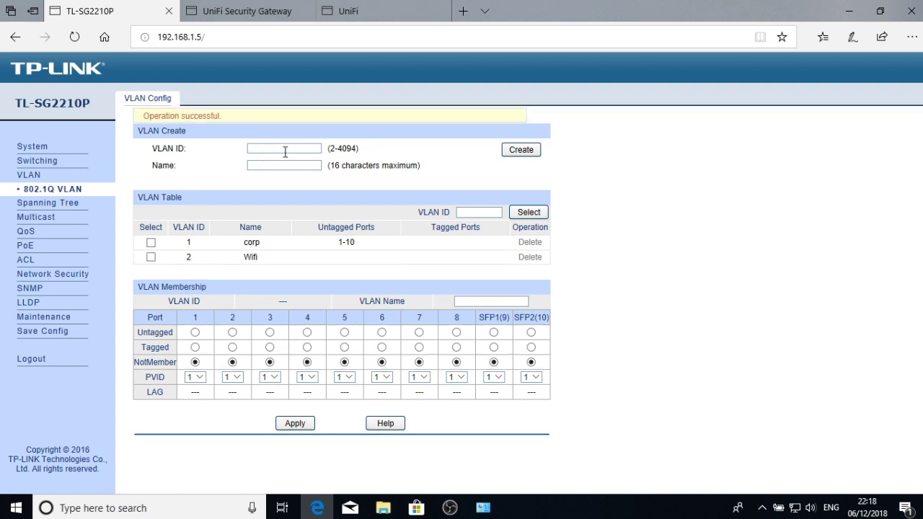
text(Guest)
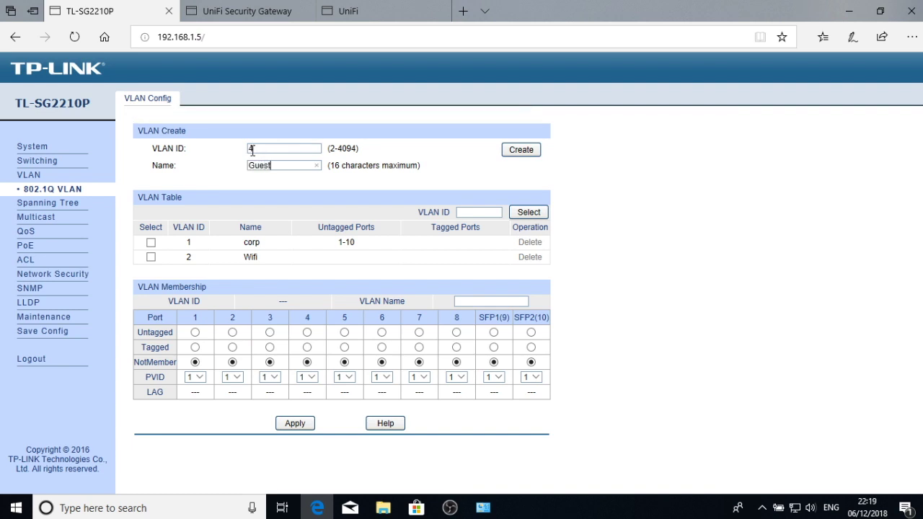
text( Wifi)
key(Return)
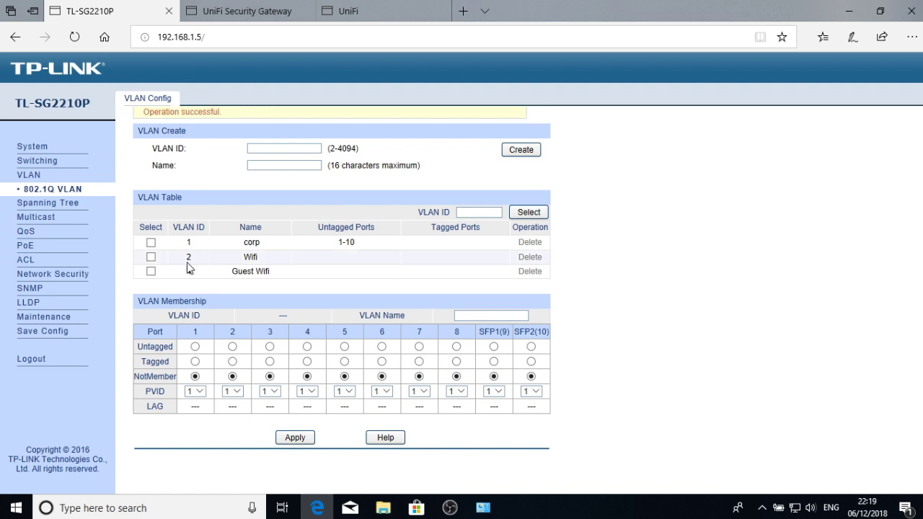
click(151, 257)
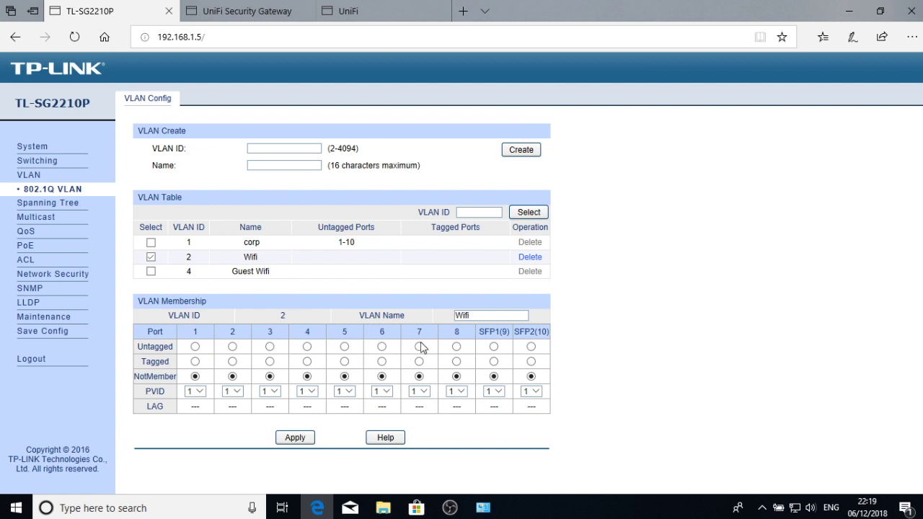
- Make ports 5-8 tagged members of VLAN 2 and apply
click(345, 362)
click(382, 362)
click(419, 361)
click(298, 438)
- Make ports 5-8 tagged members of VLAN 4 Guest Wifi and apply
click(152, 273)
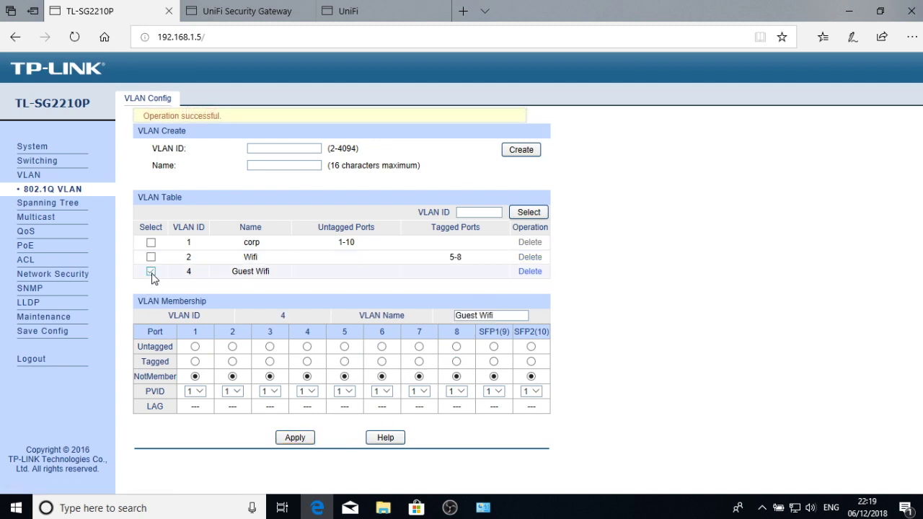
click(345, 361)
click(383, 361)
click(419, 362)
click(456, 361)
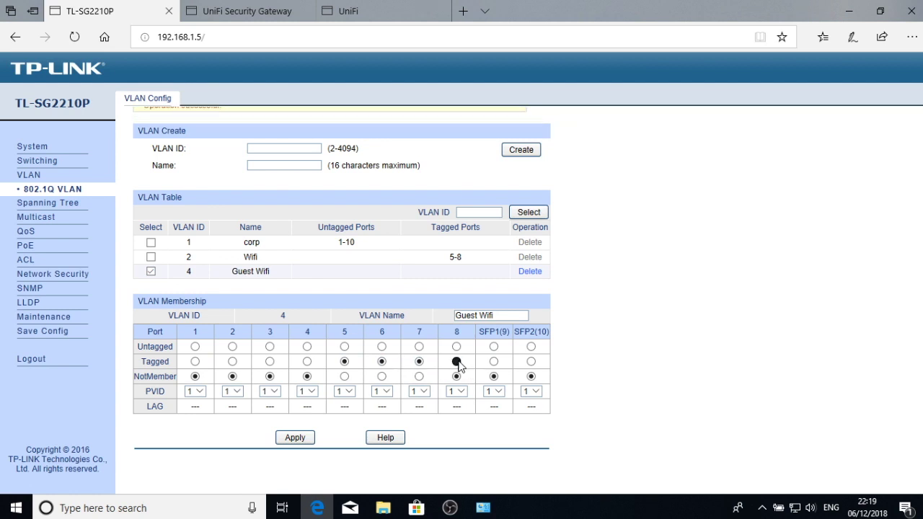
click(295, 438)
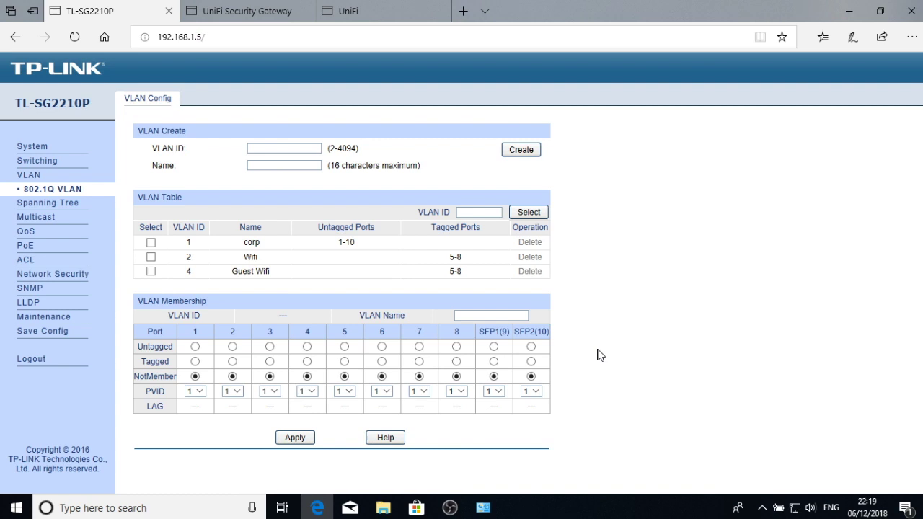
- Save the current switch configuration
click(303, 438)
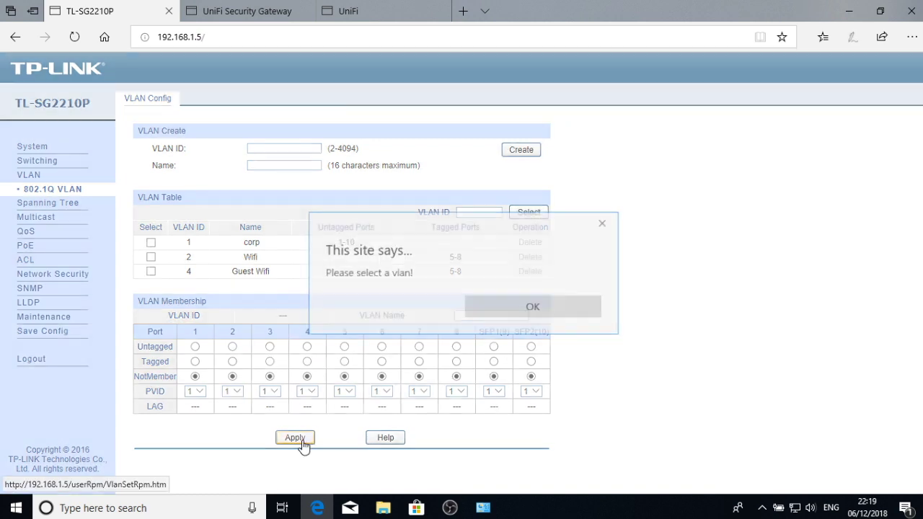
click(541, 303)
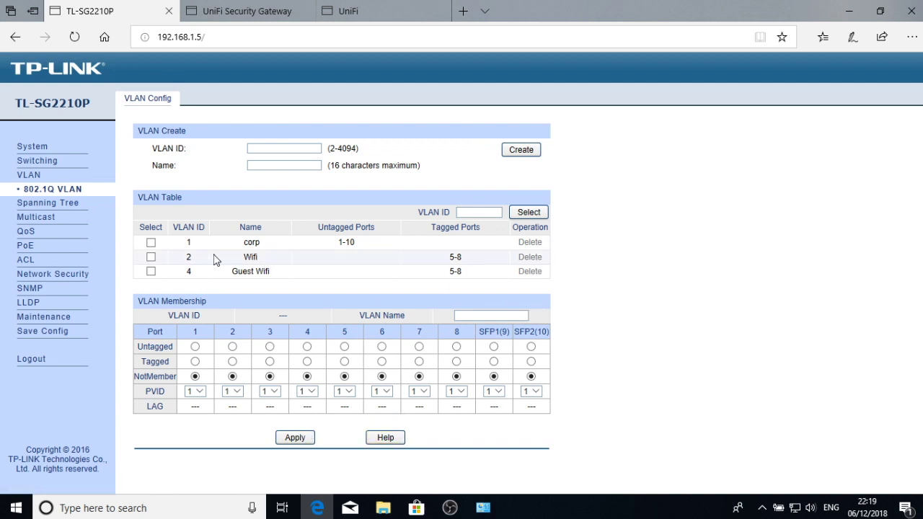
click(86, 331)
click(379, 347)
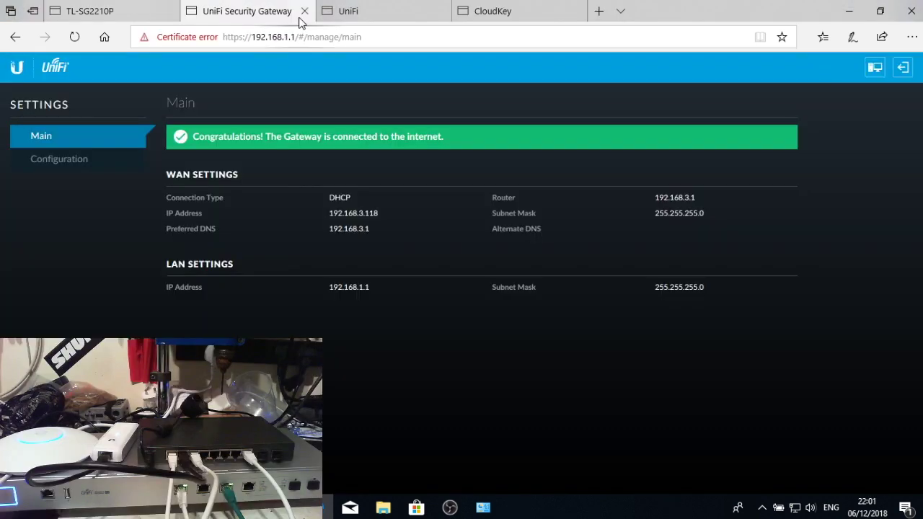
- In UniFi Settings, show the Networks list with WiFi on VLAN 2 and Guest WiFi on VLAN 4
click(366, 9)
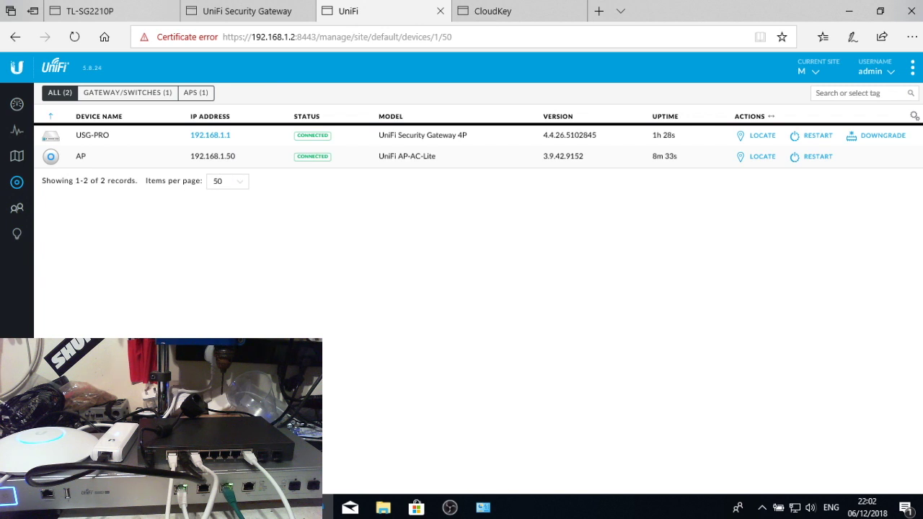
click(17, 476)
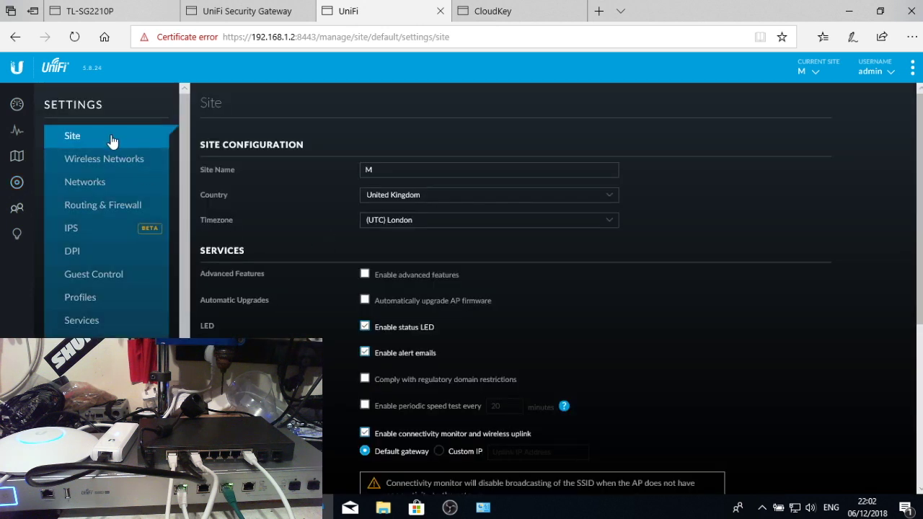
click(99, 182)
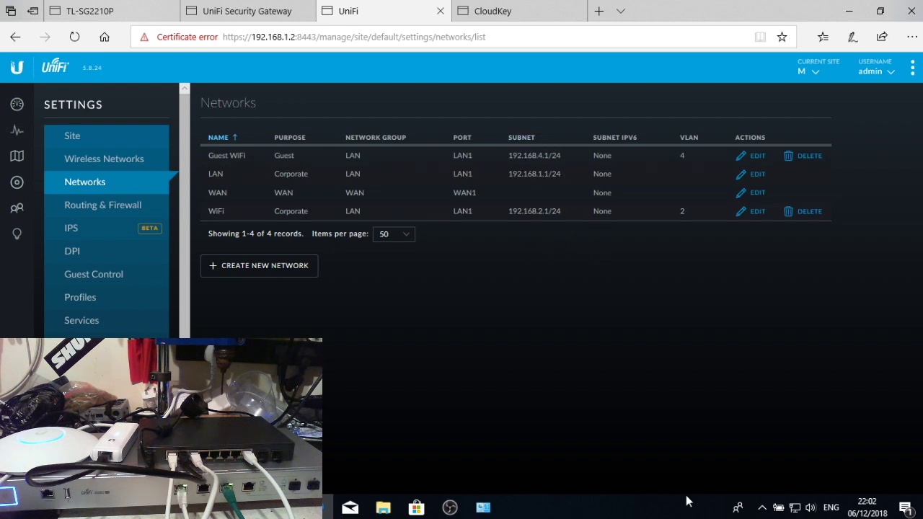
- Connect the PC to the corp WiFi network with its security key, allowing discovery
click(798, 510)
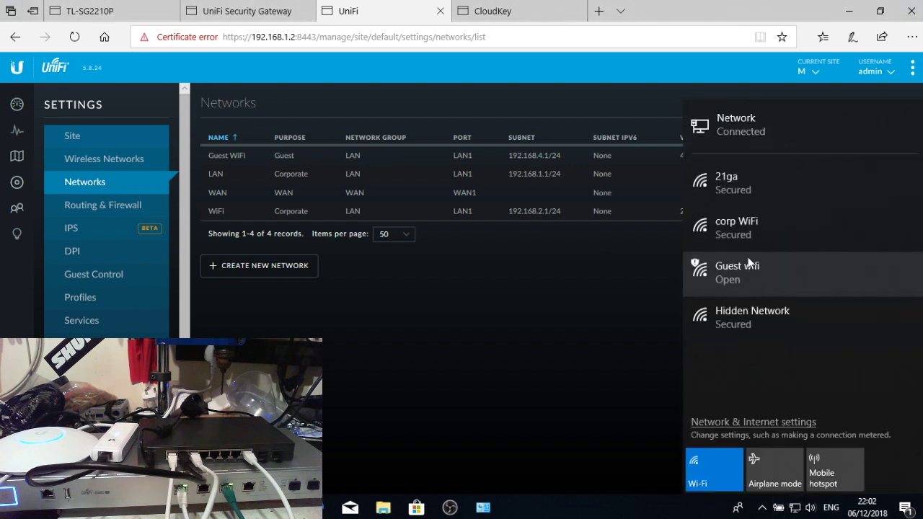
click(743, 237)
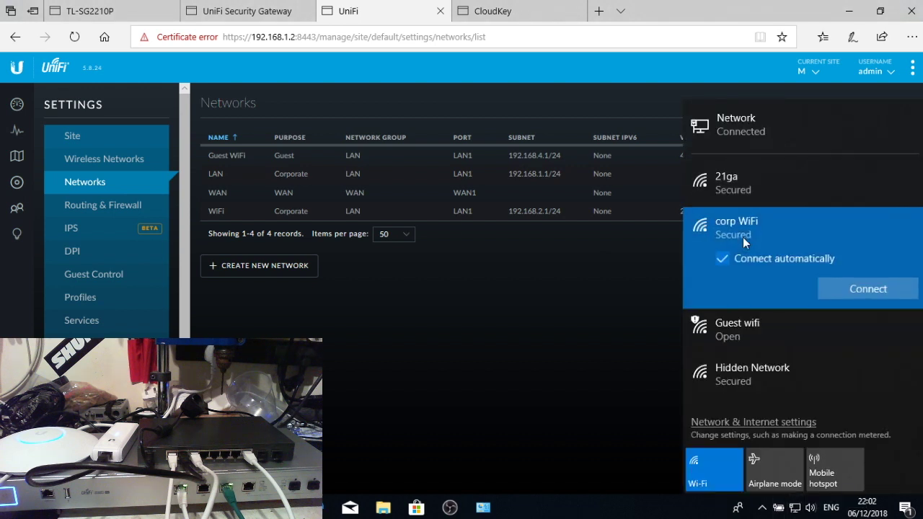
click(842, 288)
text(p)
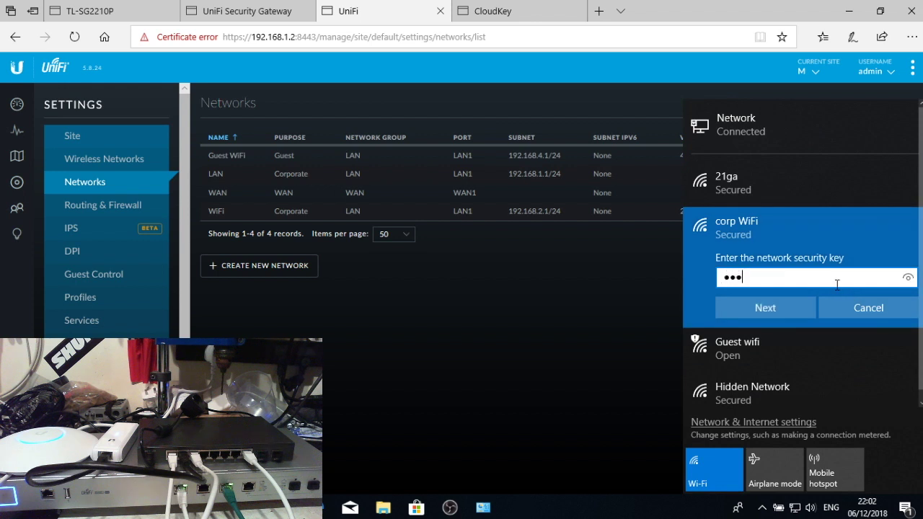
key(Return)
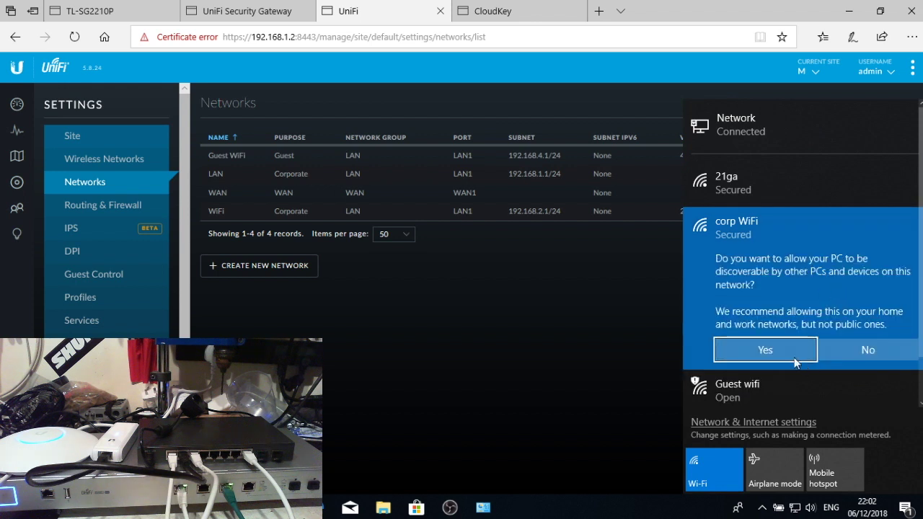
click(769, 350)
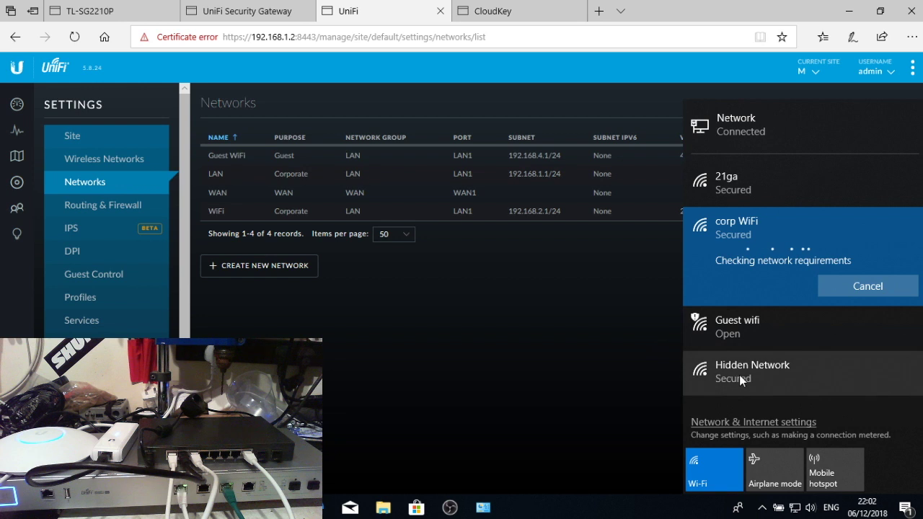
- Confirm Wi-Fi 3's IPv4 address is 192.168.2.6, then return to the UniFi Networks page
click(491, 505)
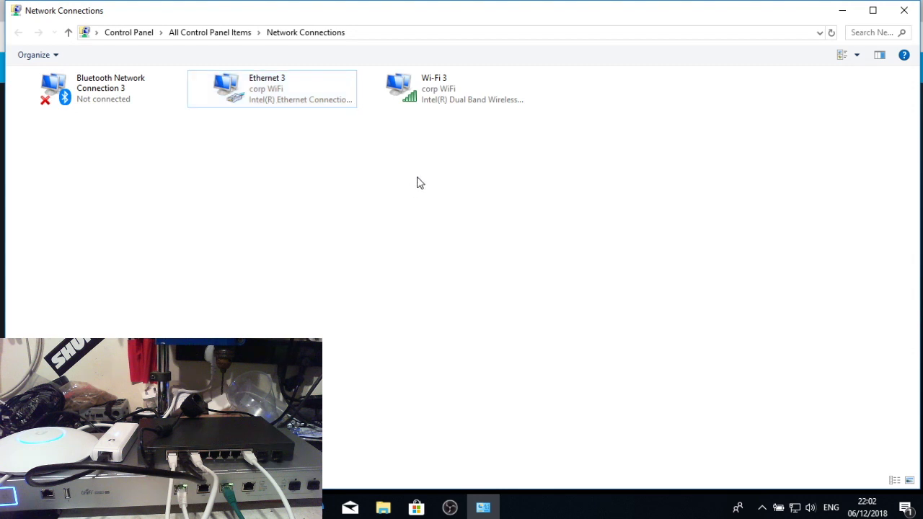
right_click(460, 90)
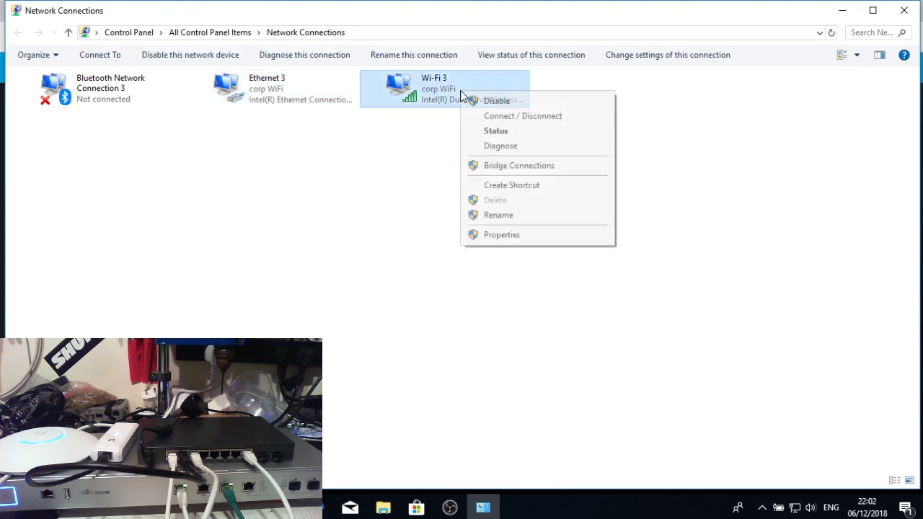
click(499, 236)
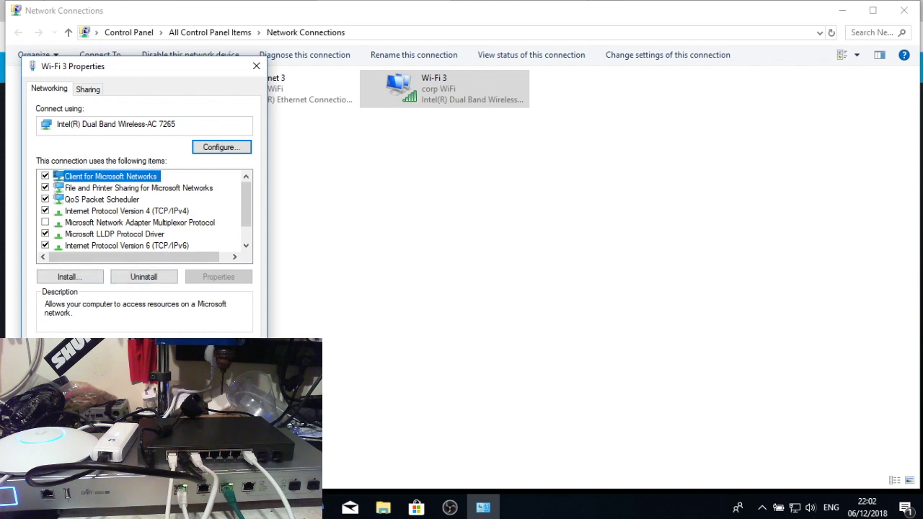
key(Escape)
right_click(418, 91)
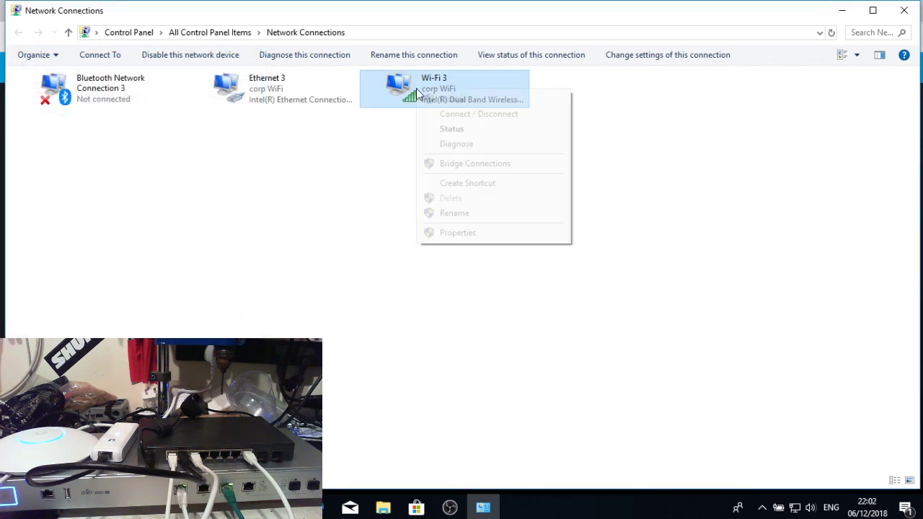
click(435, 129)
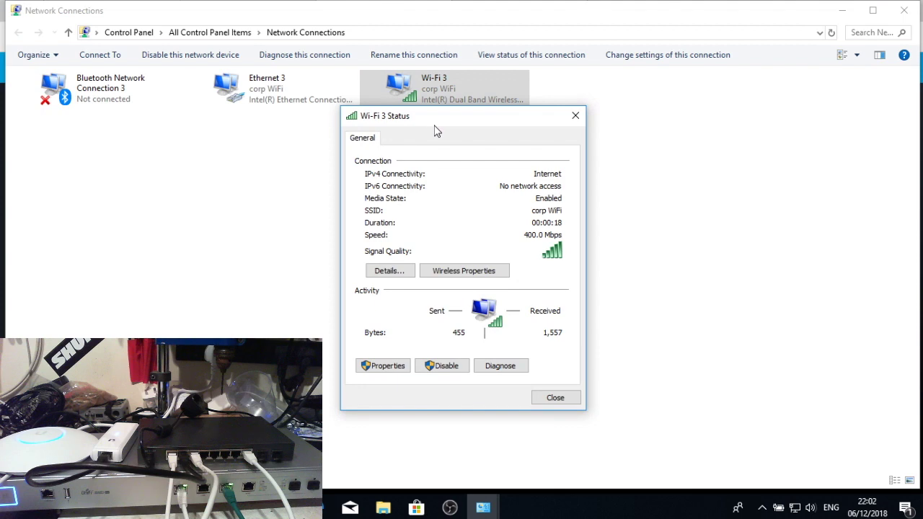
click(405, 275)
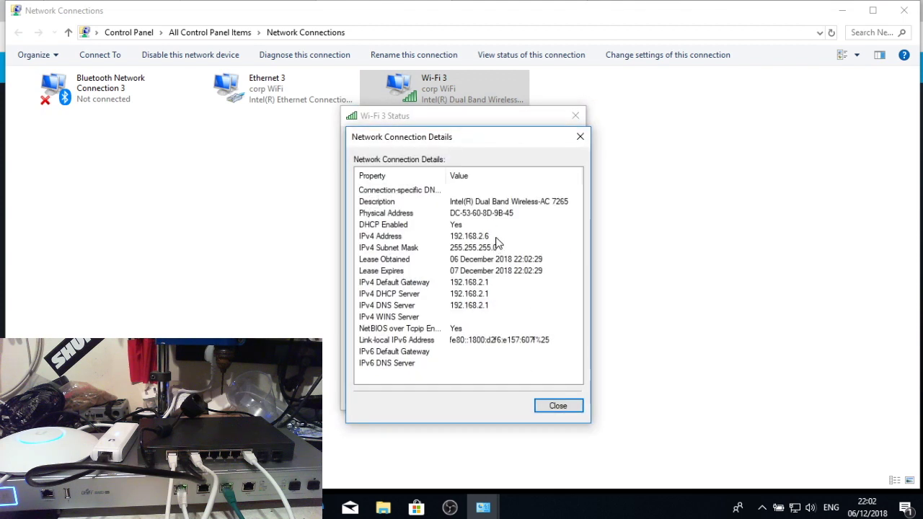
click(471, 239)
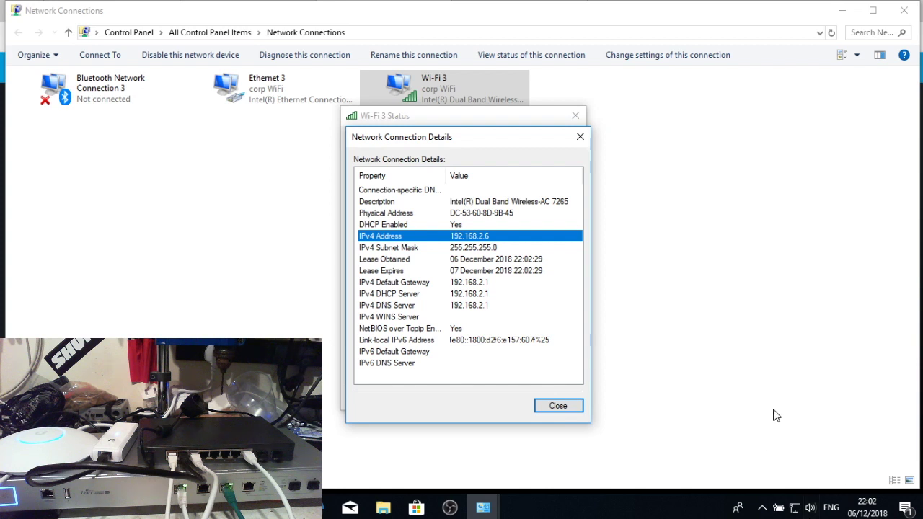
key(Escape)
key(Escape)
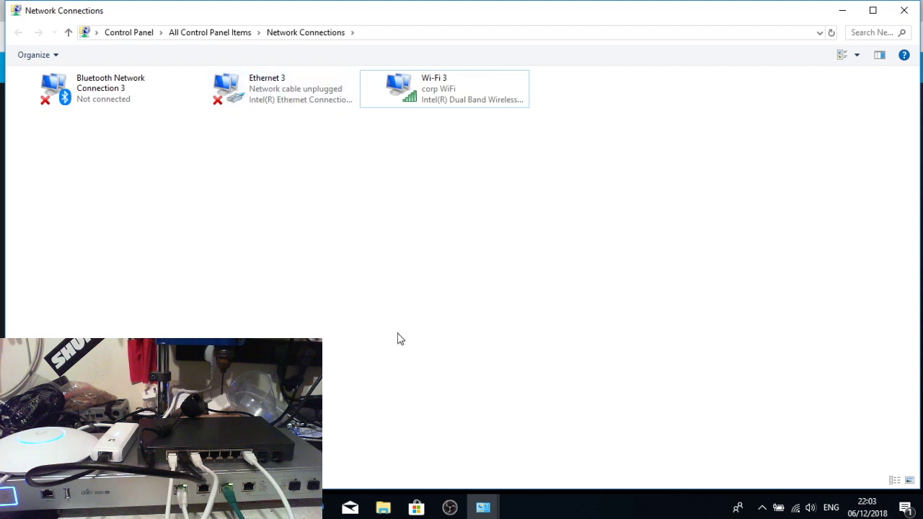
click(314, 507)
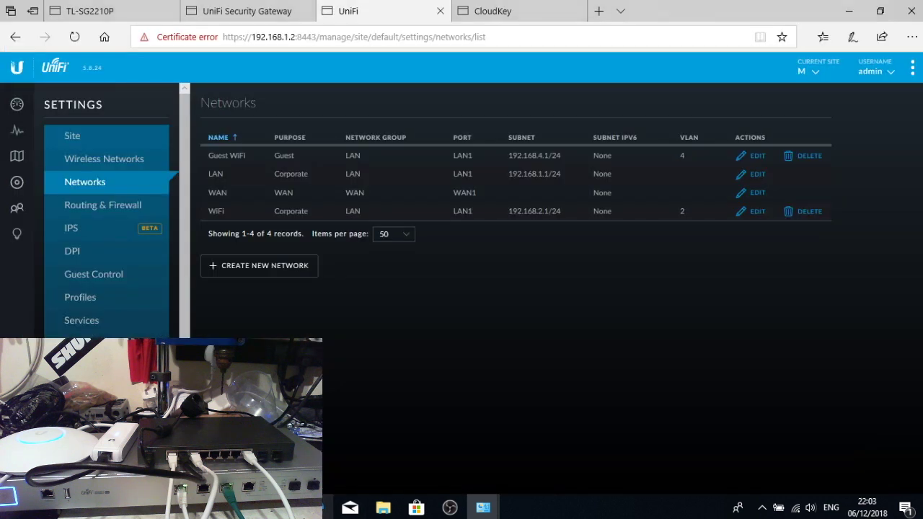
- Check the Security Gateway tab, reload the UniFi Networks page, and open a new browser tab
click(231, 10)
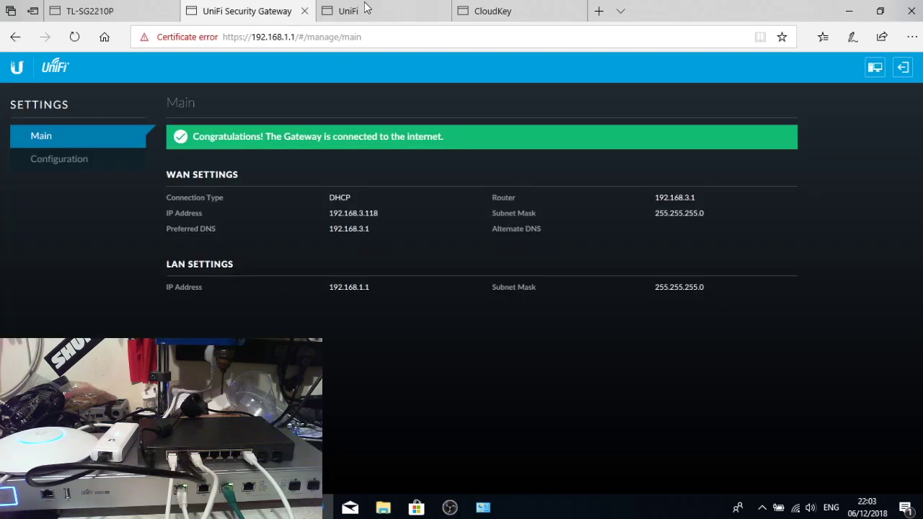
click(366, 8)
click(375, 36)
key(Return)
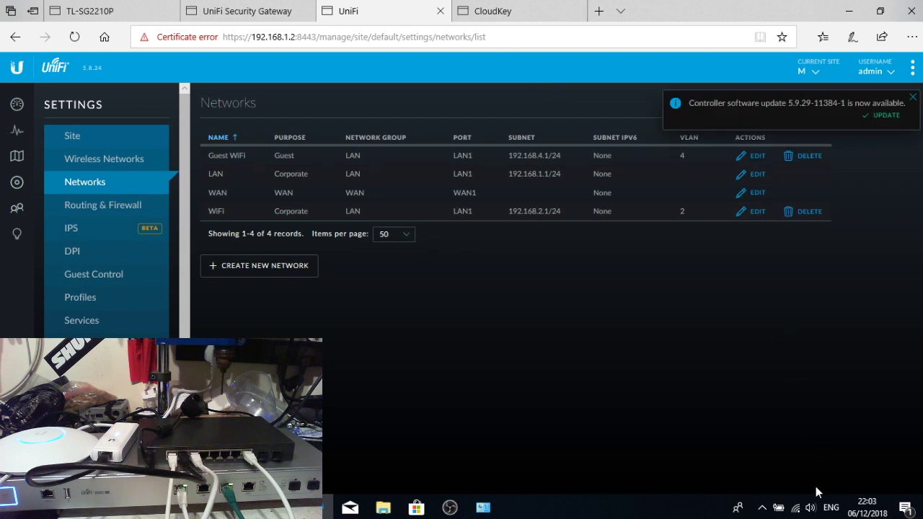
click(600, 11)
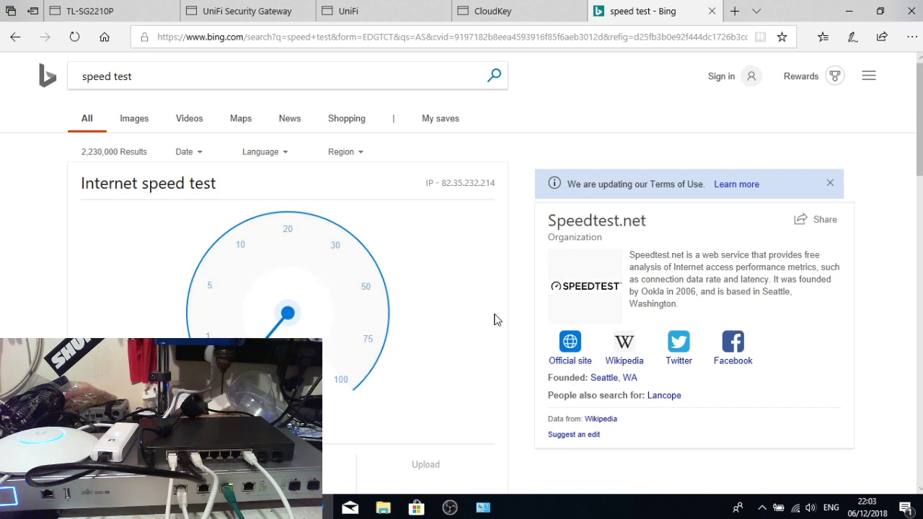
- Run the Bing speed test over corp WiFi (13.33 Mbps upload) and list wireless networks
scroll(645, 209, down, 2)
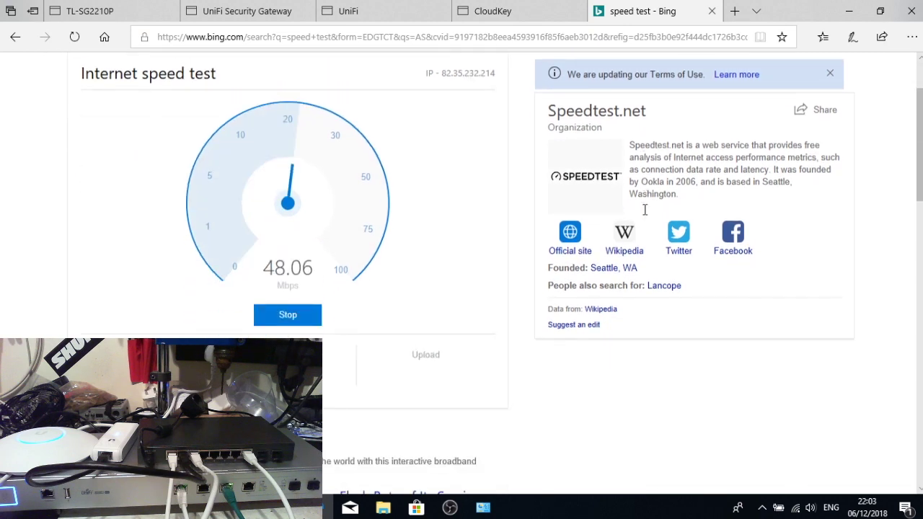
scroll(645, 210, down, 1)
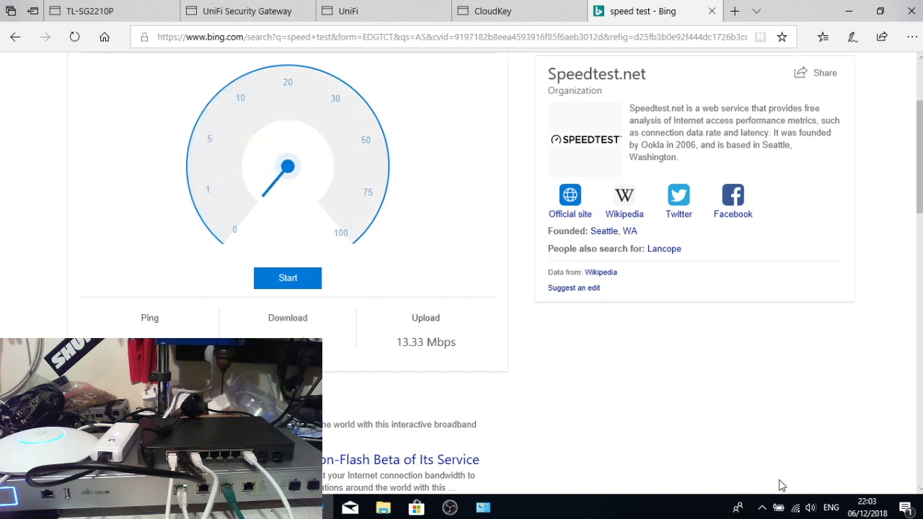
click(797, 509)
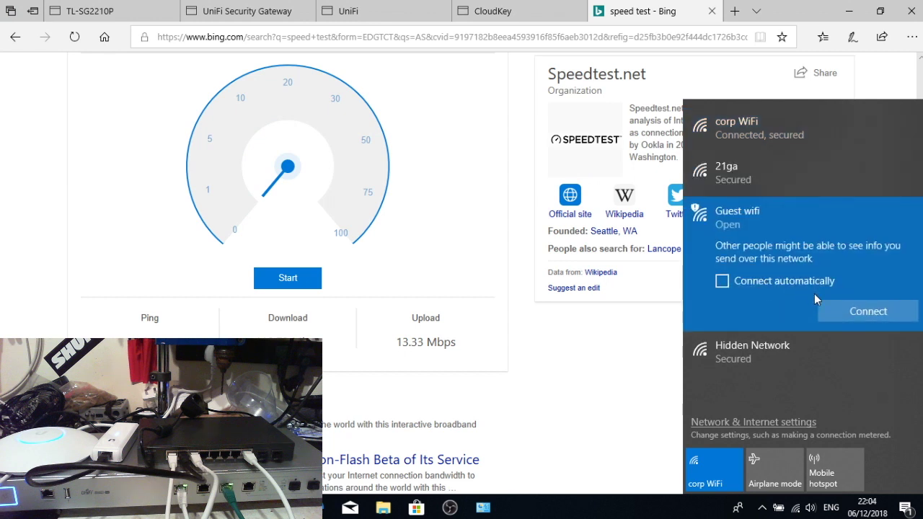
- Join the open Guest wifi, bypass the certificate warning, and accept guest access on the portal
click(849, 311)
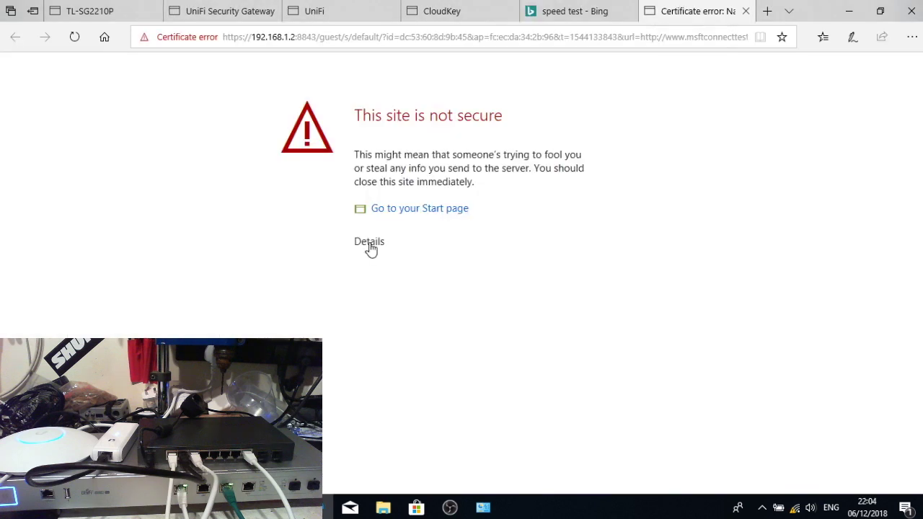
click(371, 242)
click(412, 372)
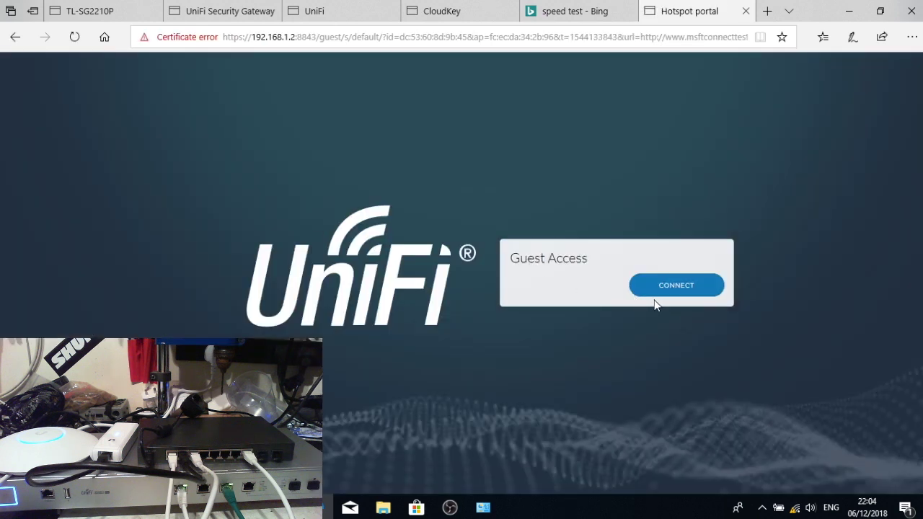
click(678, 296)
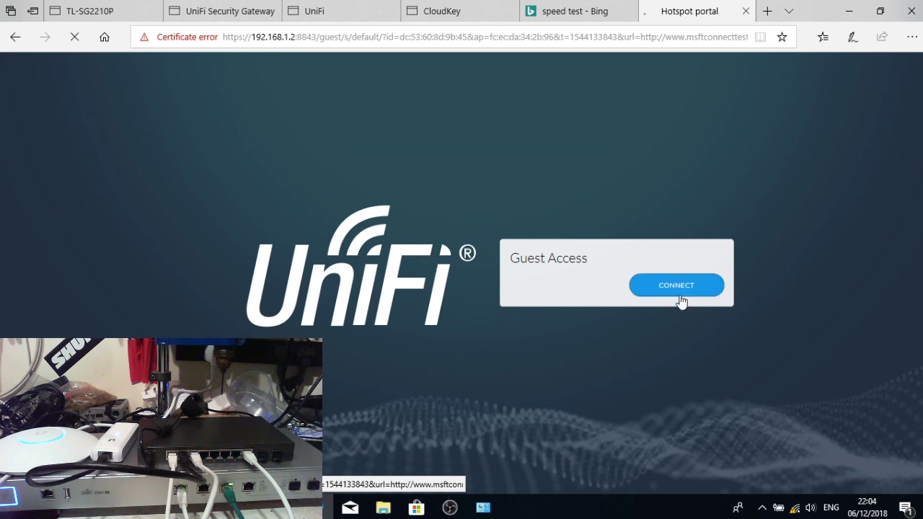
right_click(457, 99)
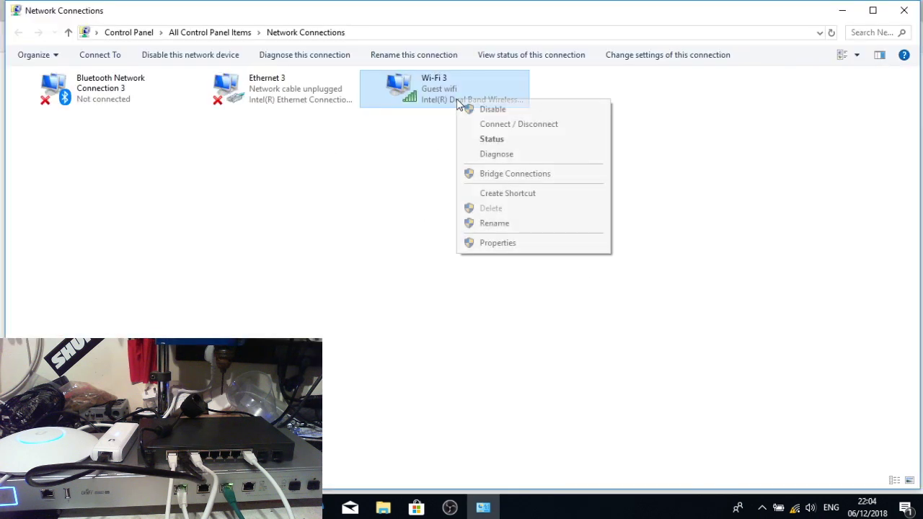
- Check Wi-Fi 3 details show Guest wifi IPv4 address 192.168.4.7, then close both dialogs
click(483, 140)
click(390, 270)
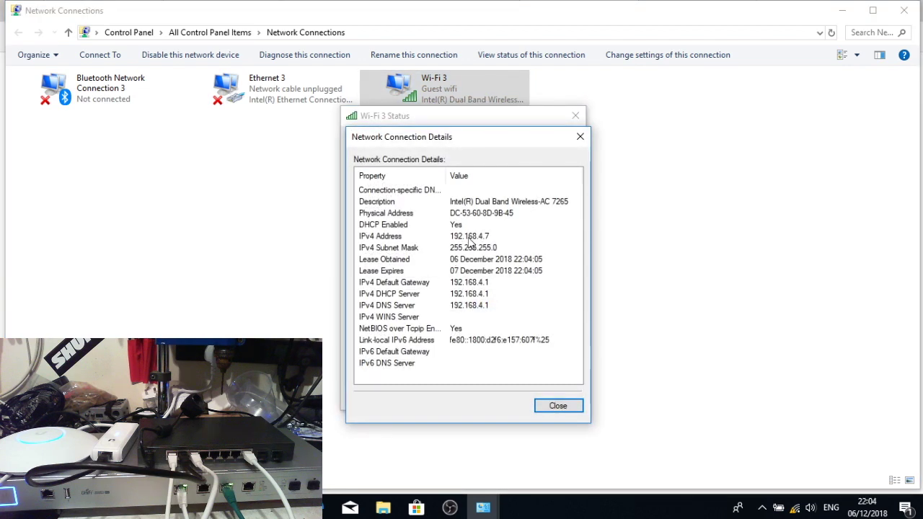
click(557, 405)
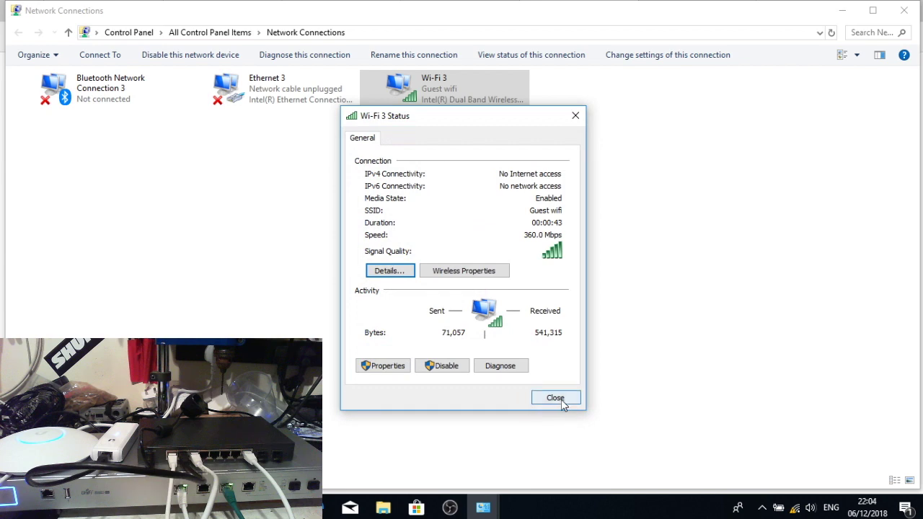
click(560, 399)
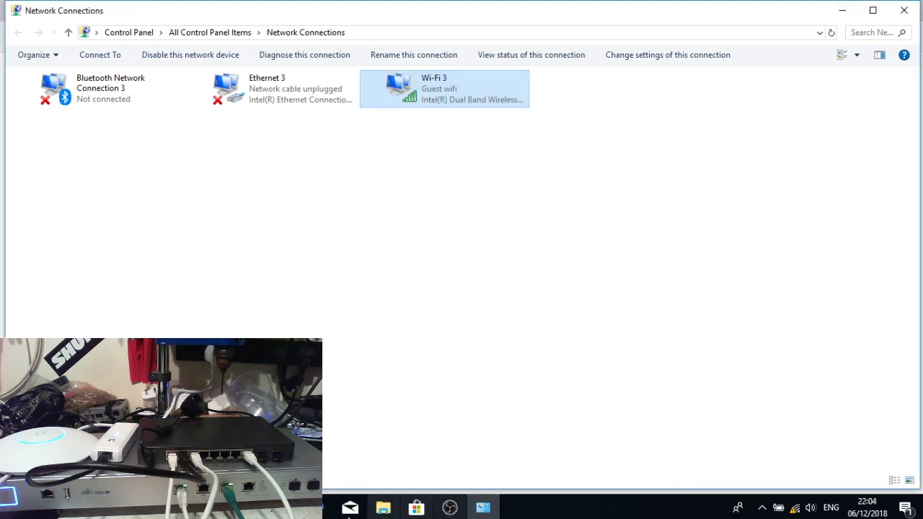